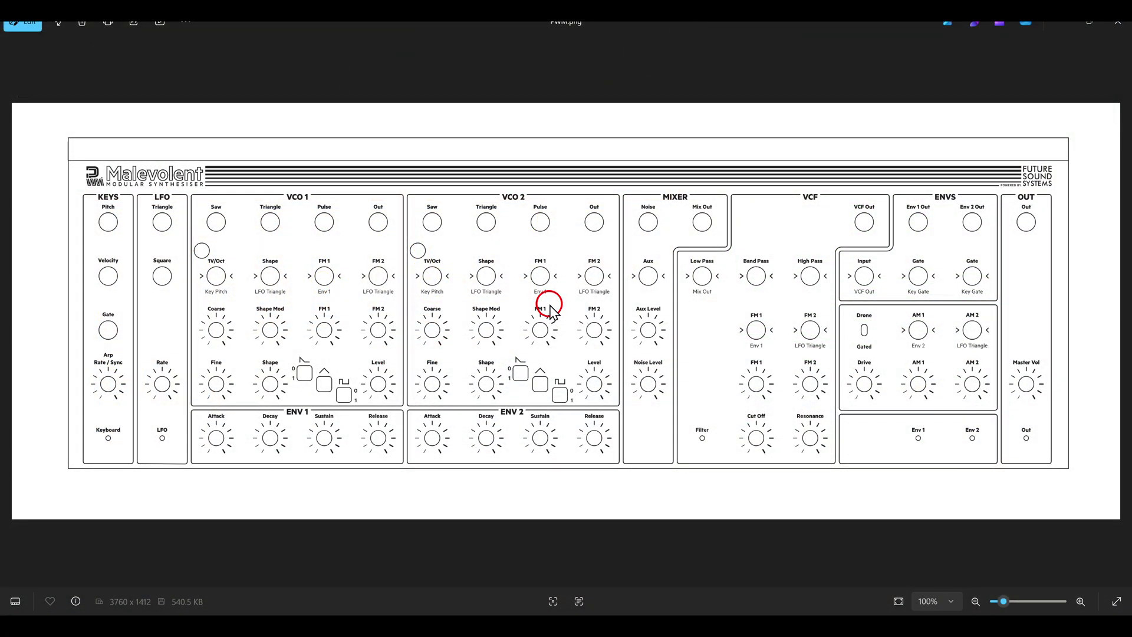
# Examine the VCO 1 and VCO 2 sections of the Malevolent panel diagram, covering waveform outputs, mixed output, waveform switches and modulation inputs.
pyautogui.moveTo(260, 180); pyautogui.dragTo(277, 208)
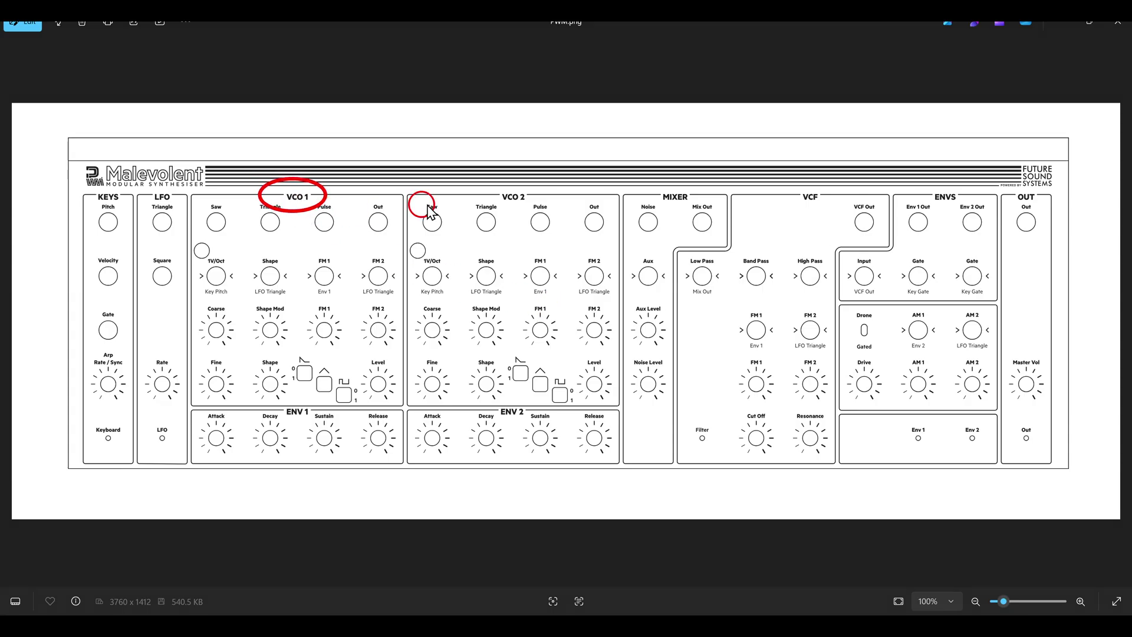
pyautogui.moveTo(507, 181)
pyautogui.mouseDown()
pyautogui.moveTo(479, 188)
pyautogui.moveTo(547, 216)
pyautogui.mouseUp()
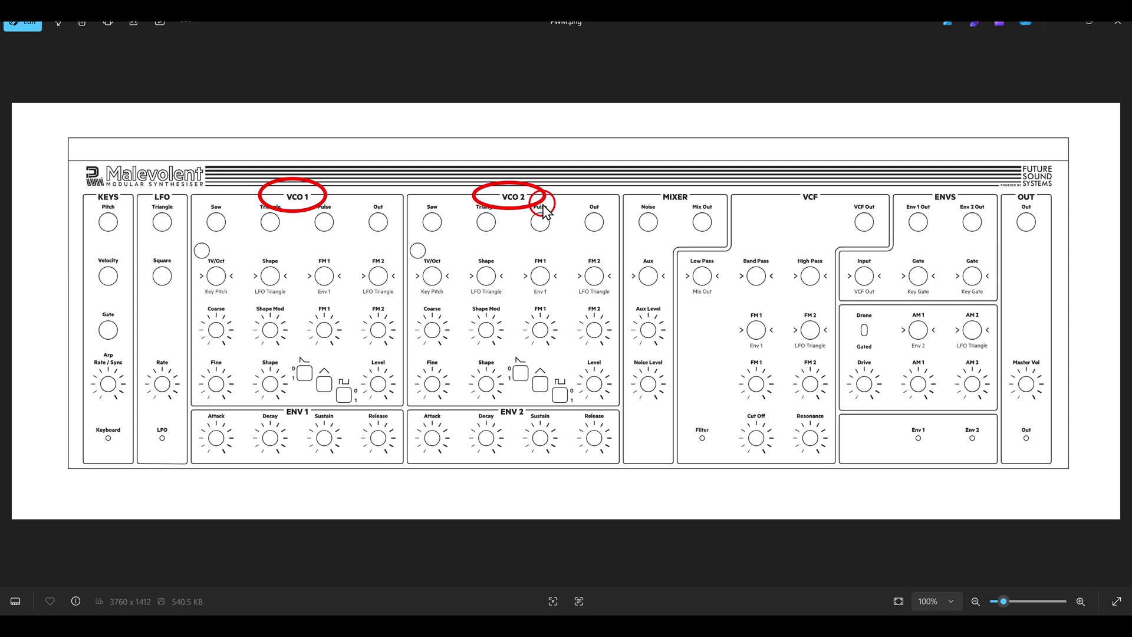
pyautogui.moveTo(213, 202)
pyautogui.mouseDown()
pyautogui.moveTo(197, 210)
pyautogui.moveTo(243, 238)
pyautogui.mouseUp()
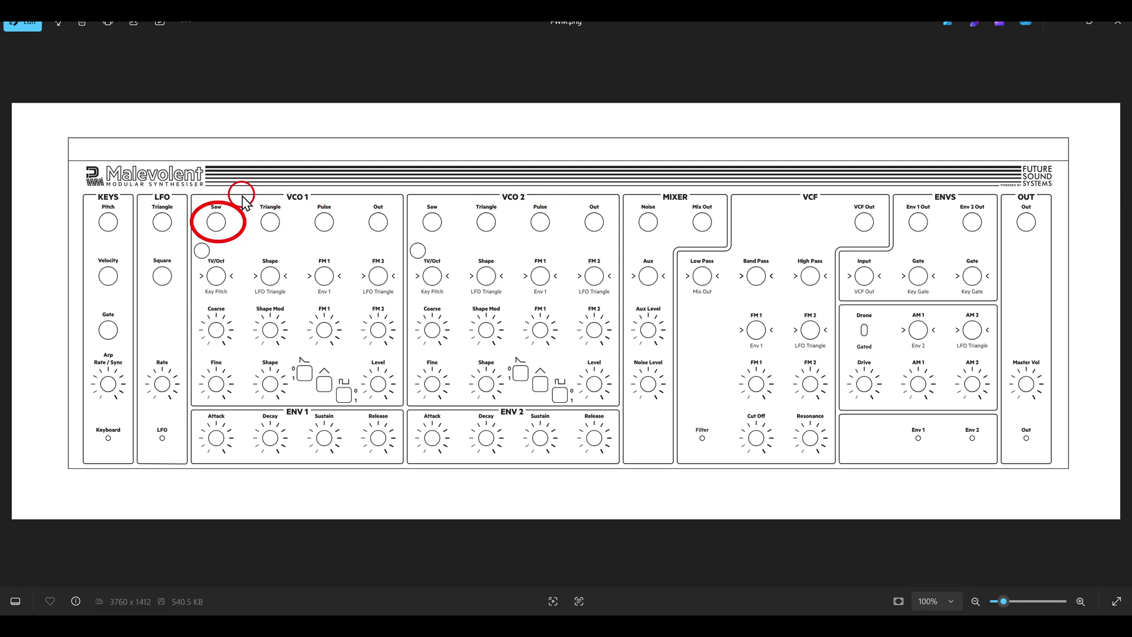
pyautogui.moveTo(243, 195)
pyautogui.mouseDown()
pyautogui.moveTo(298, 237)
pyautogui.moveTo(349, 247)
pyautogui.mouseUp()
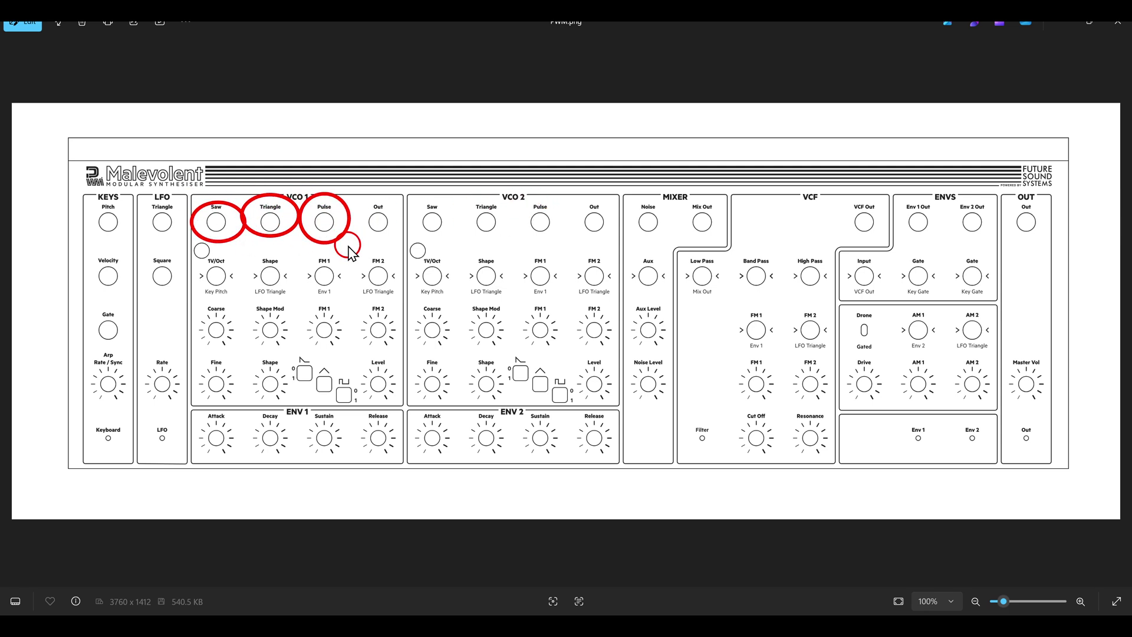
pyautogui.moveTo(355, 202); pyautogui.dragTo(399, 242)
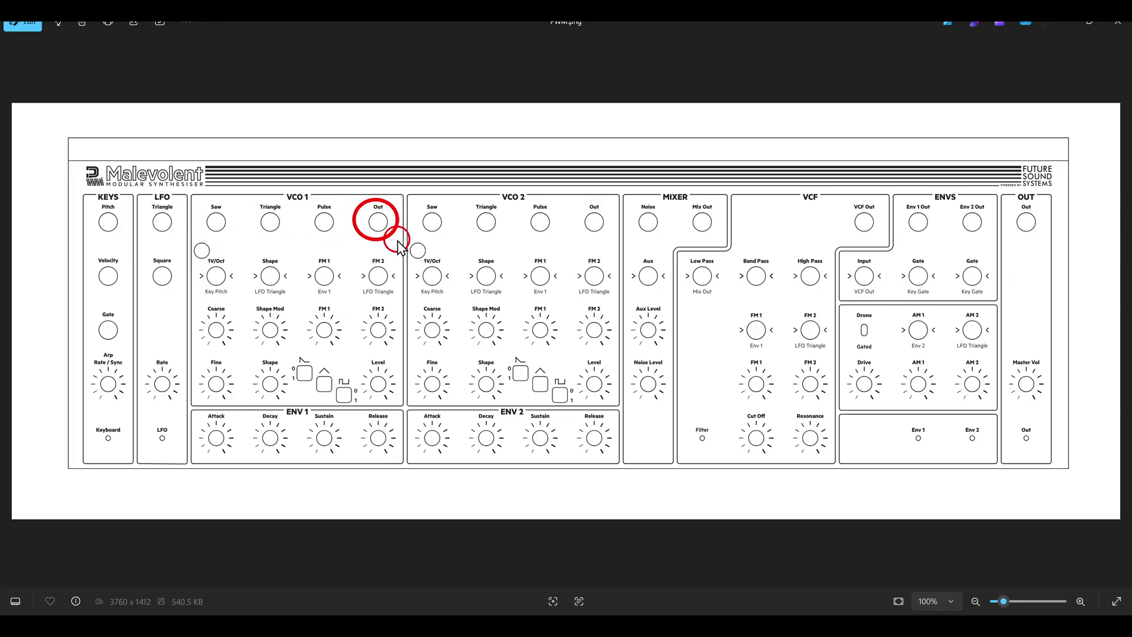
pyautogui.moveTo(311, 355)
pyautogui.mouseDown()
pyautogui.moveTo(315, 384)
pyautogui.moveTo(365, 423)
pyautogui.mouseUp()
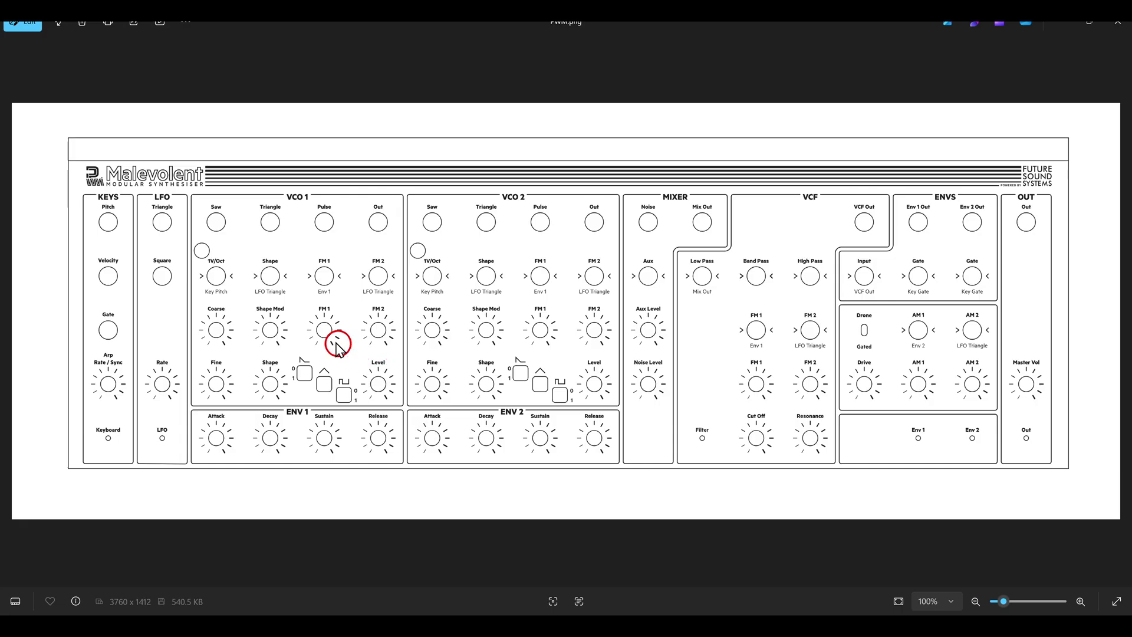
pyautogui.moveTo(246, 255)
pyautogui.mouseDown()
pyautogui.moveTo(352, 308)
pyautogui.moveTo(404, 299)
pyautogui.mouseUp()
pyautogui.moveTo(518, 259)
pyautogui.mouseDown()
pyautogui.moveTo(527, 247)
pyautogui.moveTo(551, 291)
pyautogui.mouseUp()
pyautogui.moveTo(575, 255); pyautogui.dragTo(608, 282)
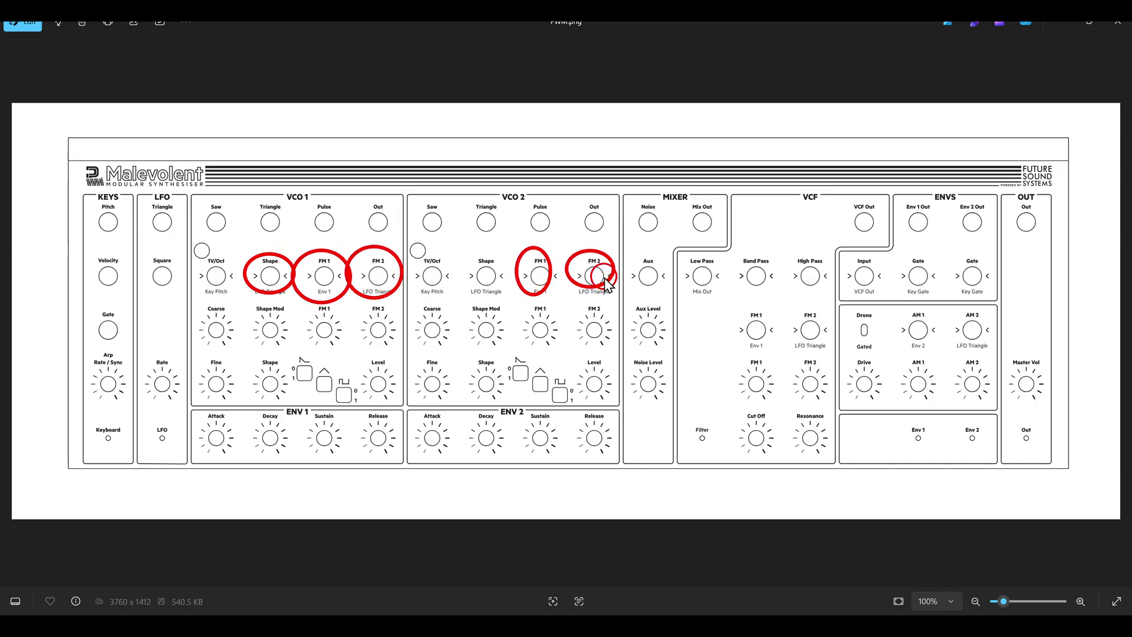
# Switch to VCV Rack, add a VCO Lab module to the empty rack row and duplicate it for the second oscillator.
pyautogui.hotkey('alt', 'Tab')
pyautogui.rightClick(604, 278)
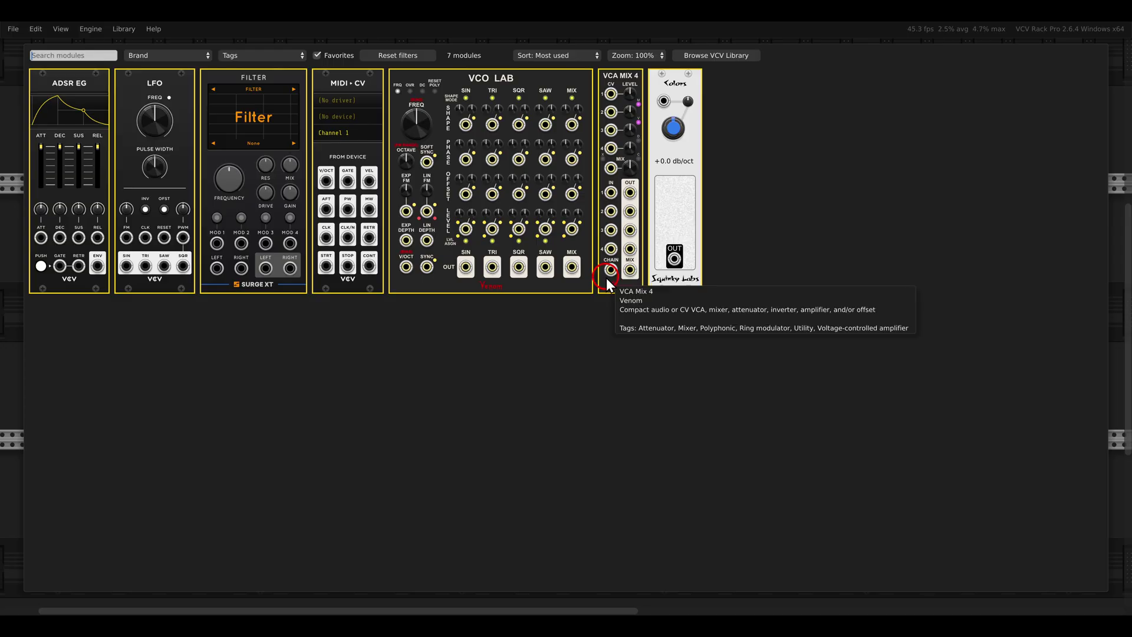
pyautogui.moveTo(509, 112); pyautogui.dragTo(387, 293)
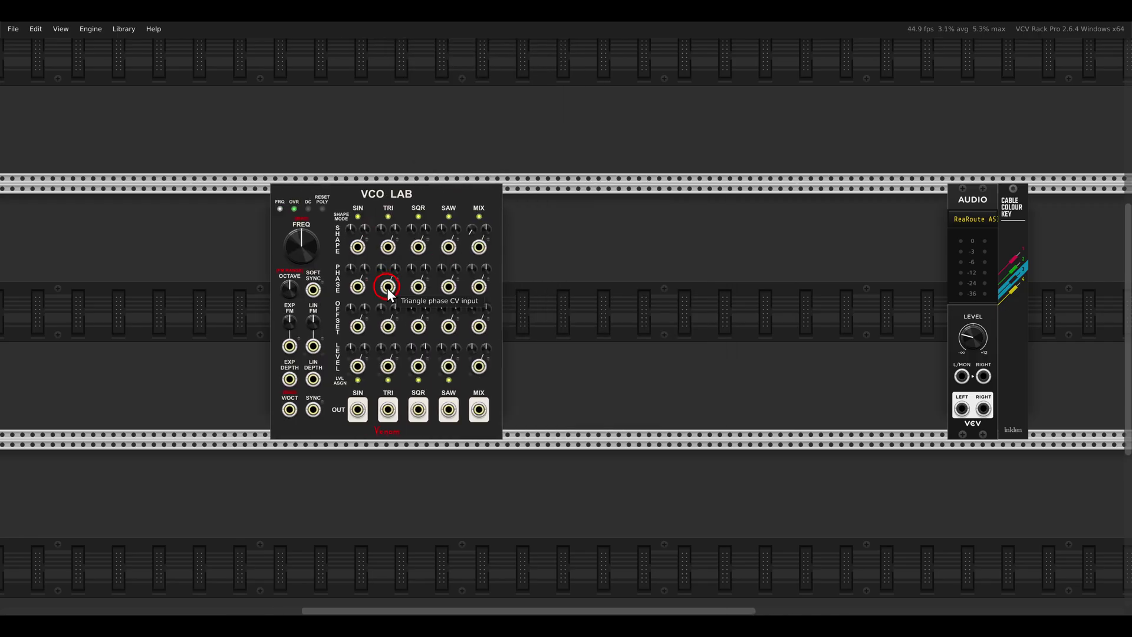
pyautogui.hotkey('ctrl', 'd')
# Inspect the triangle, square and saw outputs, the shape controls and the FM controls on both VCO Lab modules.
pyautogui.scroll(4, 480, 324)
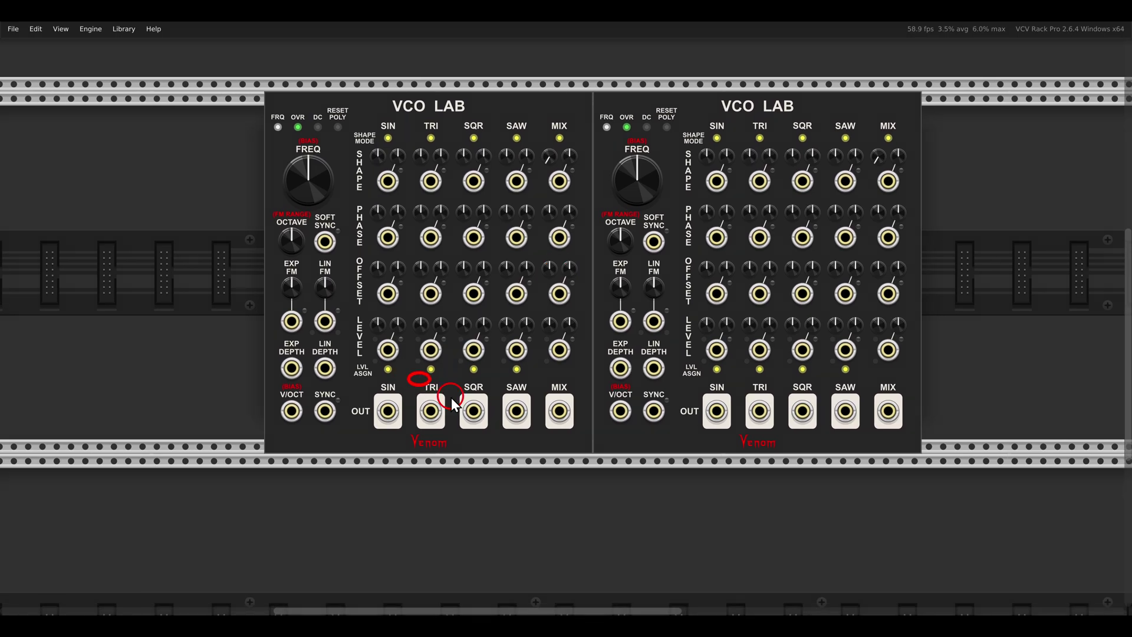
pyautogui.moveTo(451, 397); pyautogui.dragTo(538, 444)
pyautogui.moveTo(742, 374); pyautogui.dragTo(867, 455)
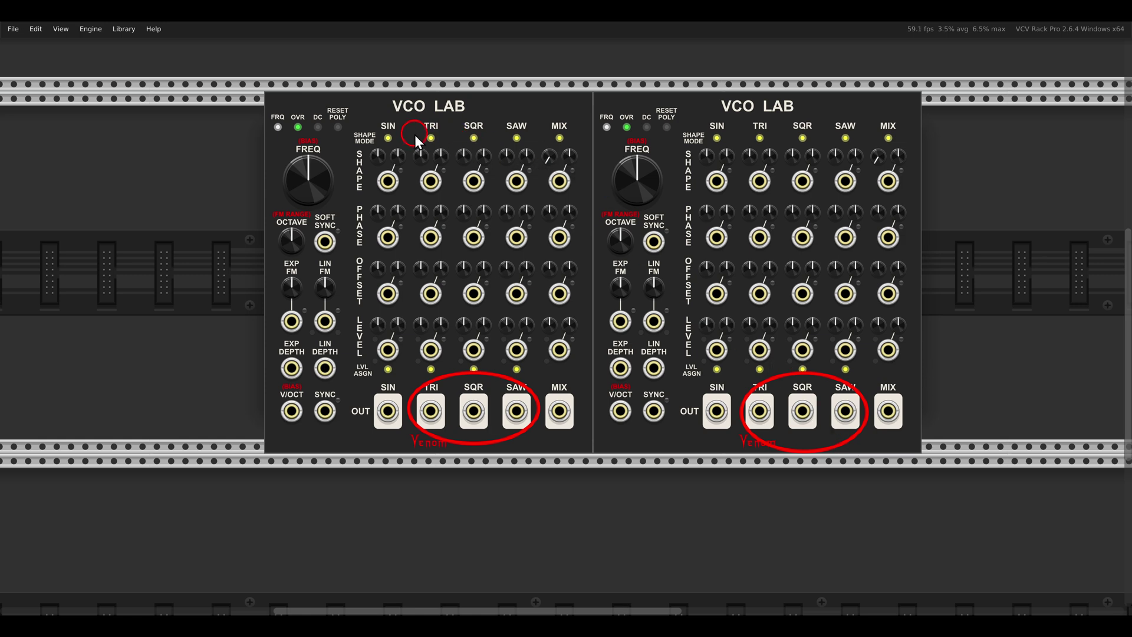
pyautogui.moveTo(499, 165); pyautogui.dragTo(541, 179)
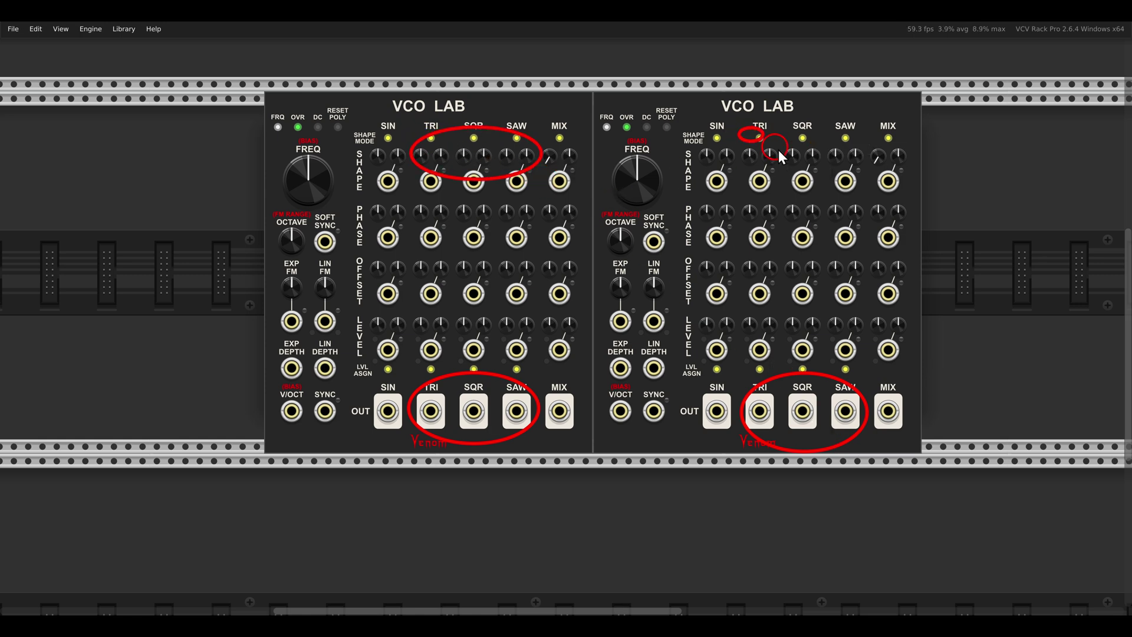
pyautogui.moveTo(780, 156); pyautogui.dragTo(867, 190)
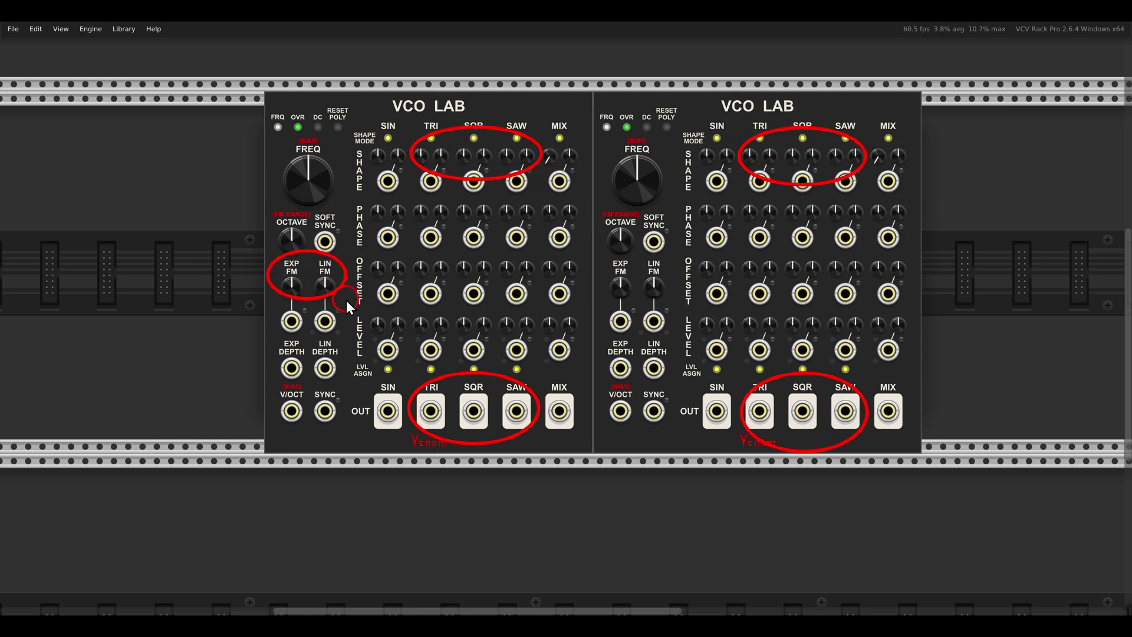
pyautogui.moveTo(610, 270); pyautogui.dragTo(690, 303)
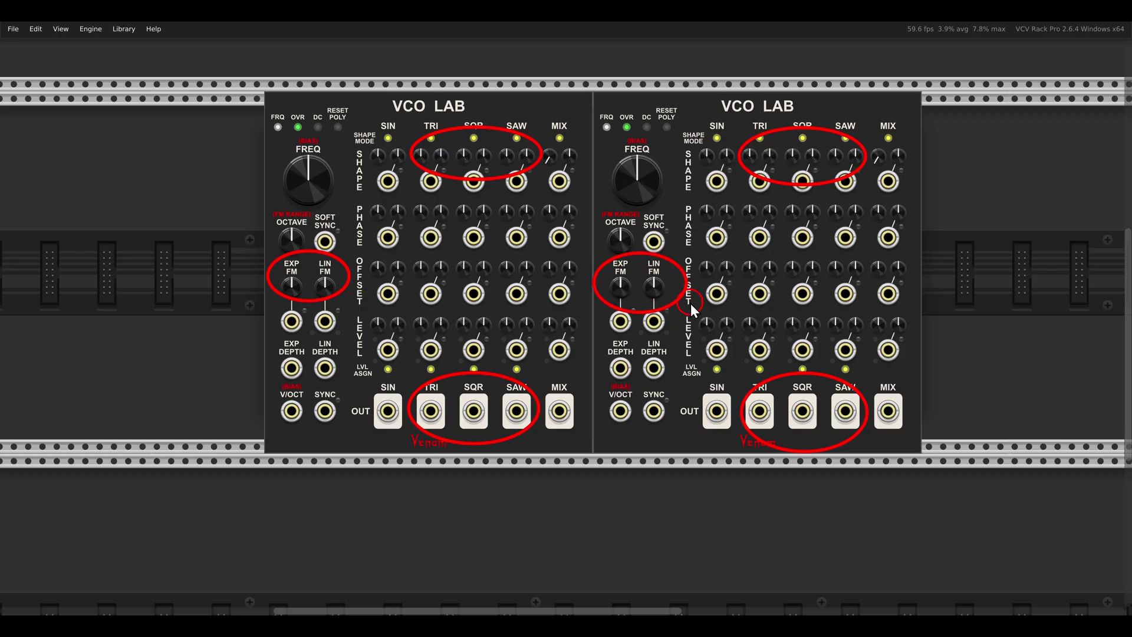
# Switch to the PWM.png panel diagram and examine the mixer section with its Noise output and Aux input.
pyautogui.hotkey('alt', 'Tab')
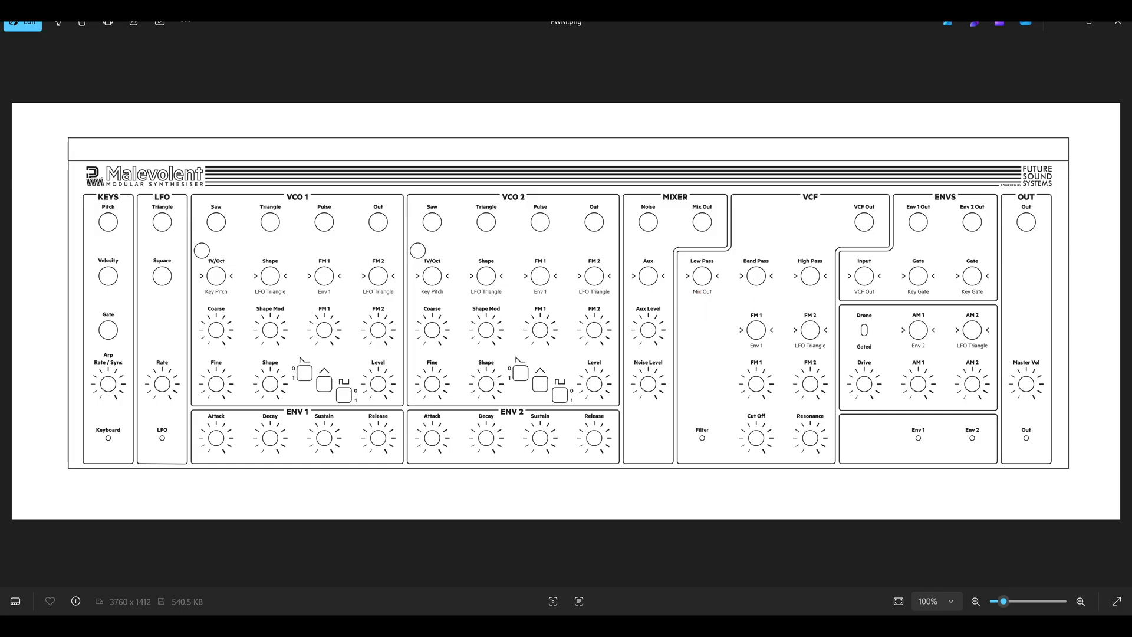
pyautogui.moveTo(644, 186); pyautogui.dragTo(700, 216)
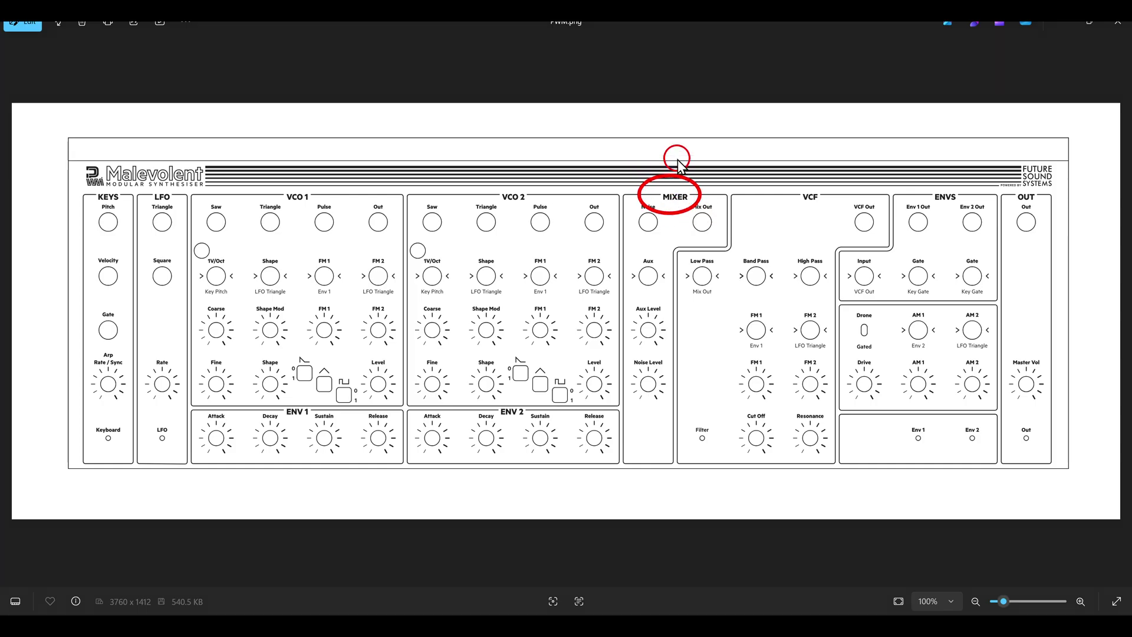
pyautogui.moveTo(624, 190)
pyautogui.mouseDown()
pyautogui.moveTo(670, 240)
pyautogui.moveTo(665, 285)
pyautogui.moveTo(681, 301)
pyautogui.mouseUp()
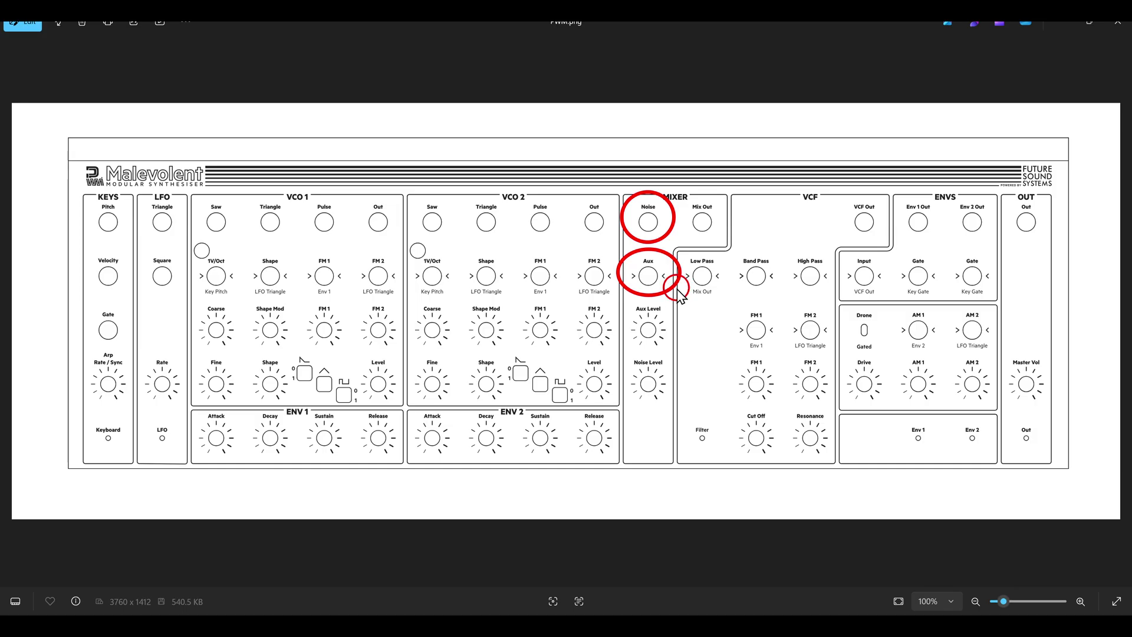
pyautogui.press('Escape')
# Switch to VCV Rack, add a VCA Mix 4 beside the oscillators and patch both VCO Lab MIX outputs into inputs 1 and 2.
pyautogui.hotkey('alt', 'Tab')
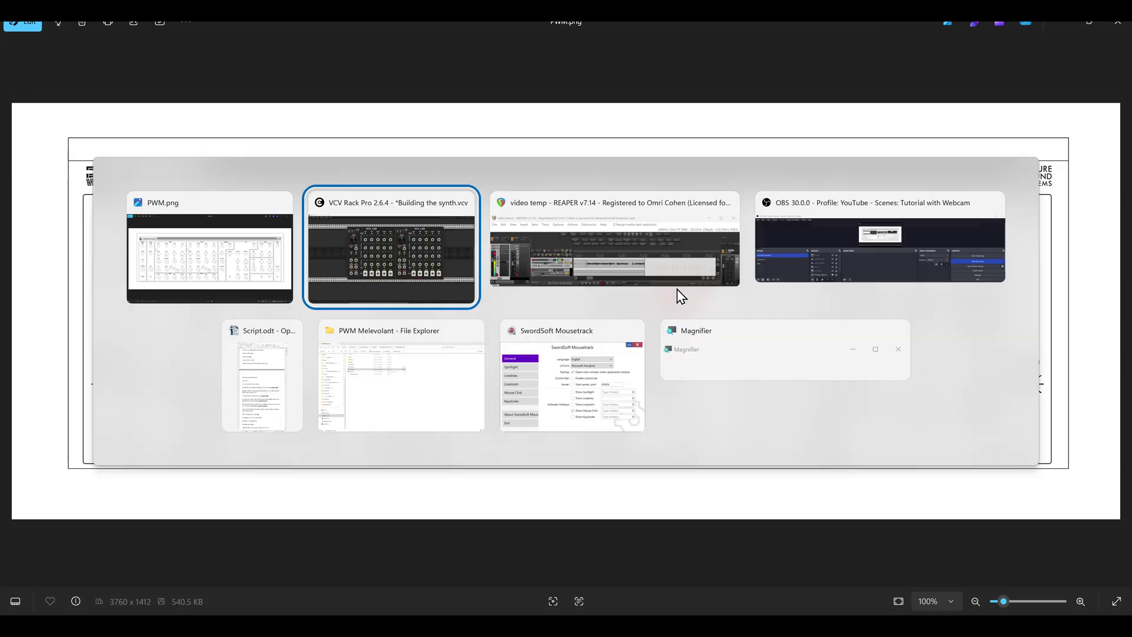
pyautogui.moveTo(883, 263); pyautogui.dragTo(677, 264)
pyautogui.rightClick(760, 242)
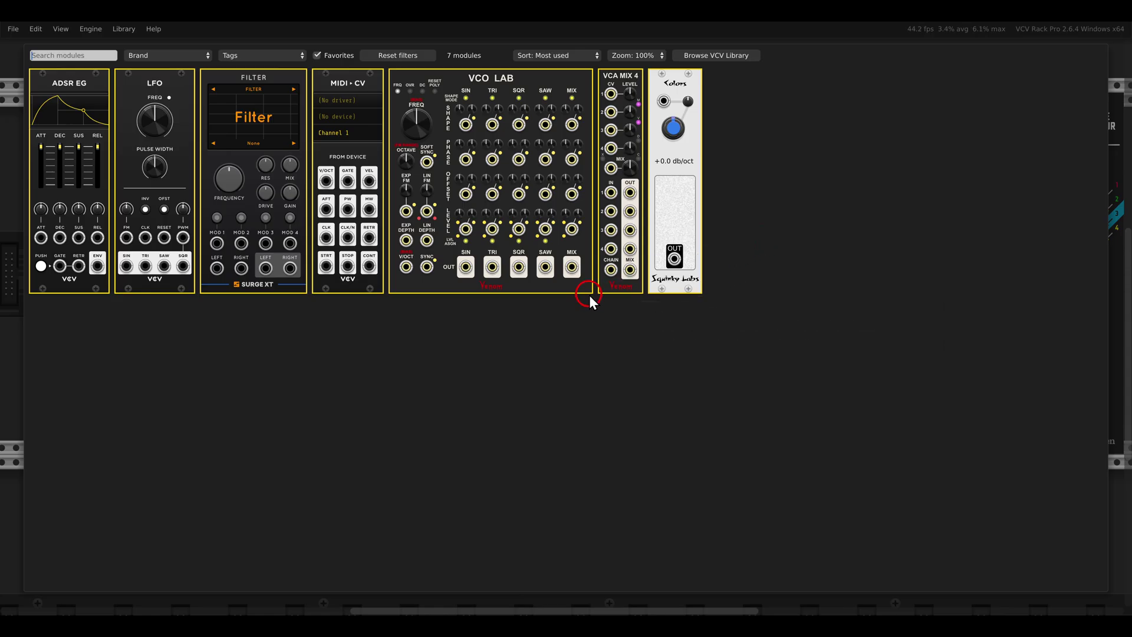
pyautogui.click(618, 82)
pyautogui.moveTo(737, 180); pyautogui.dragTo(755, 183)
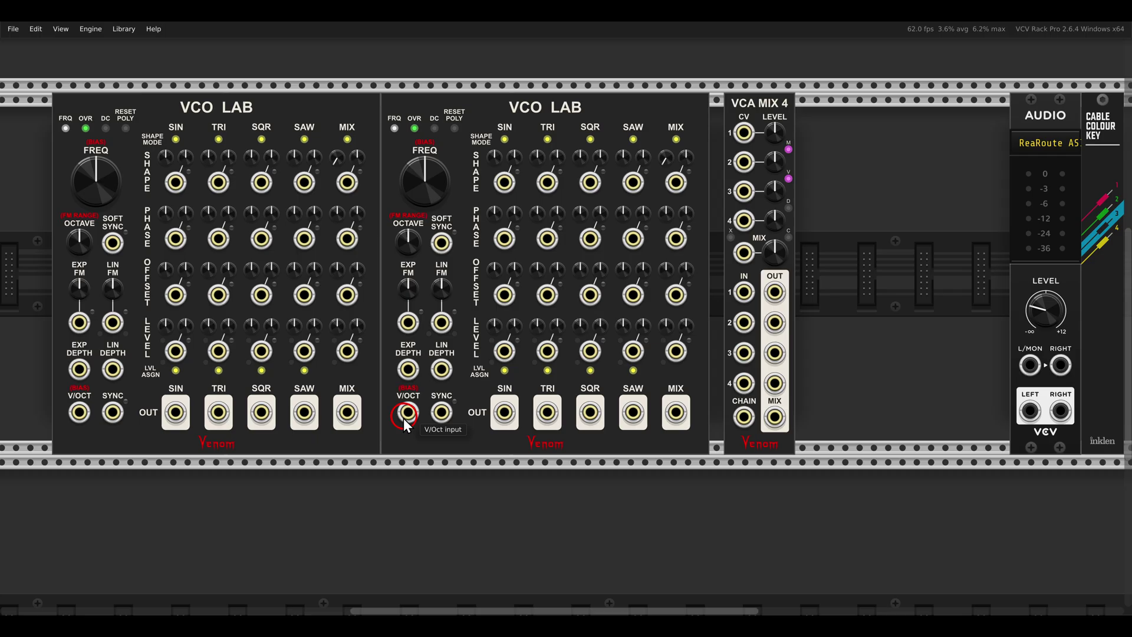
pyautogui.moveTo(352, 415); pyautogui.dragTo(683, 405)
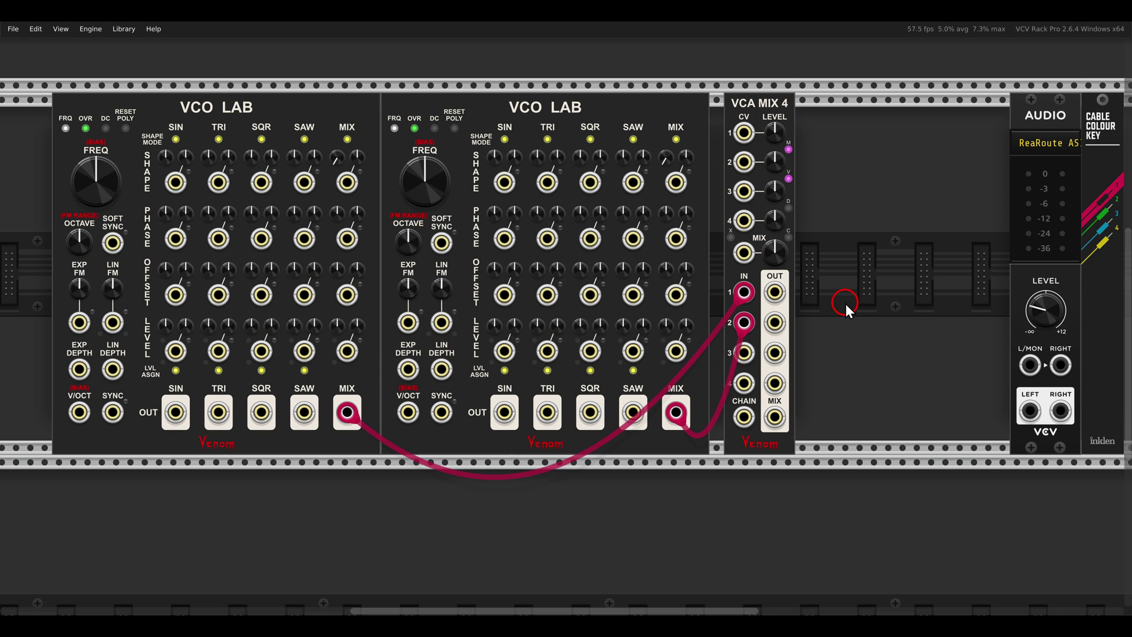
# Set the Mix Shape Mode of both VCO Lab modules to Saturate Sum.
pyautogui.scroll(3, 737, 206)
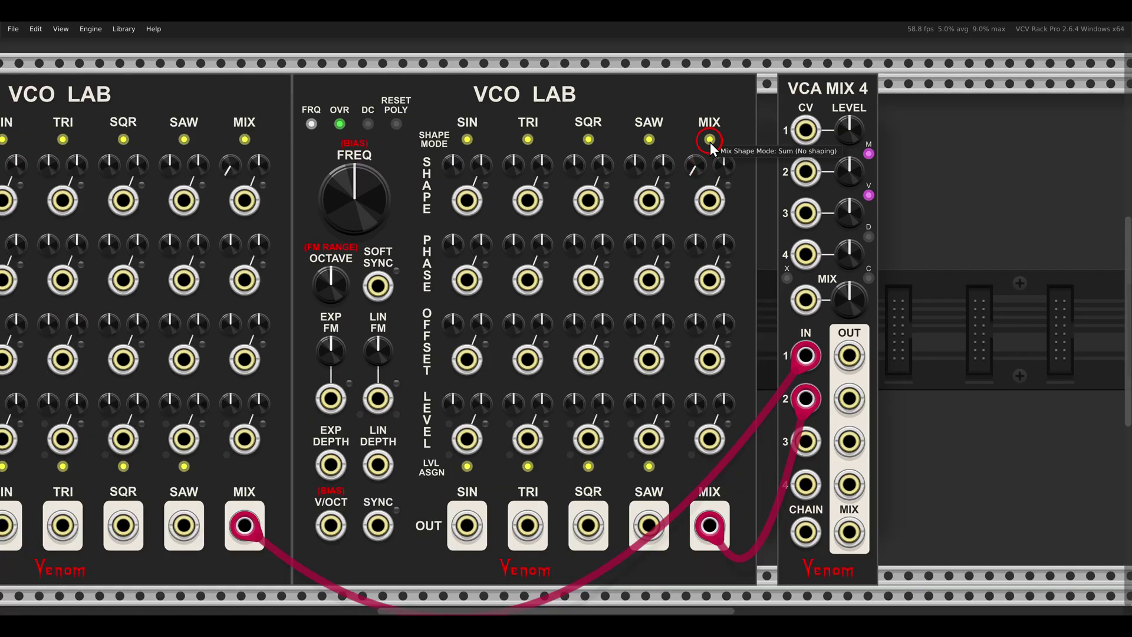
pyautogui.rightClick(711, 142)
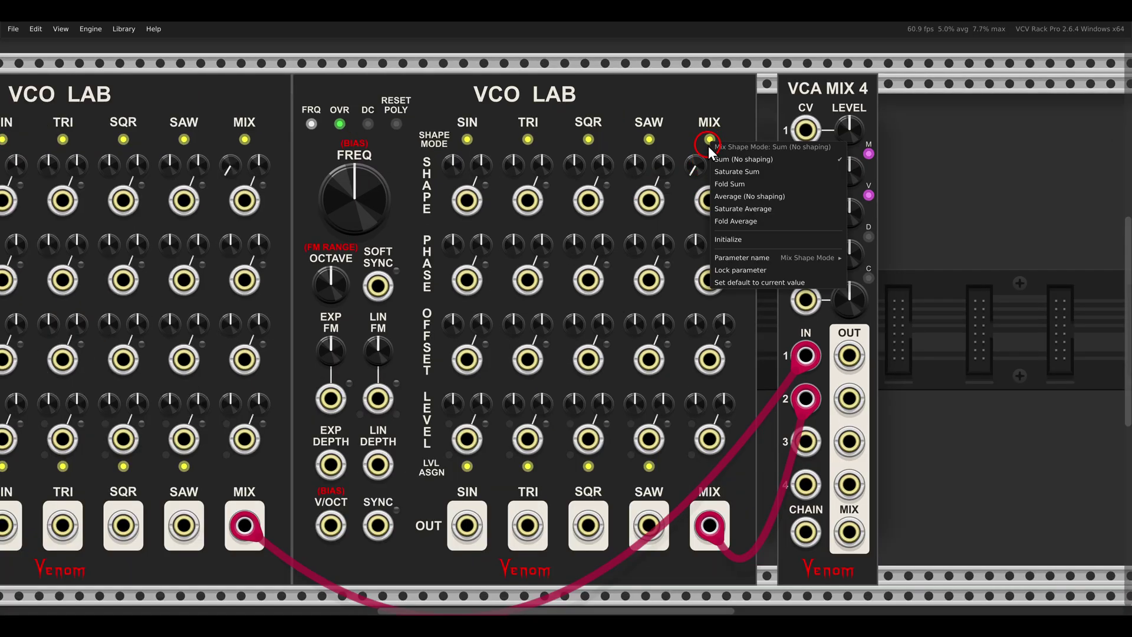
pyautogui.click(749, 172)
pyautogui.click(239, 142)
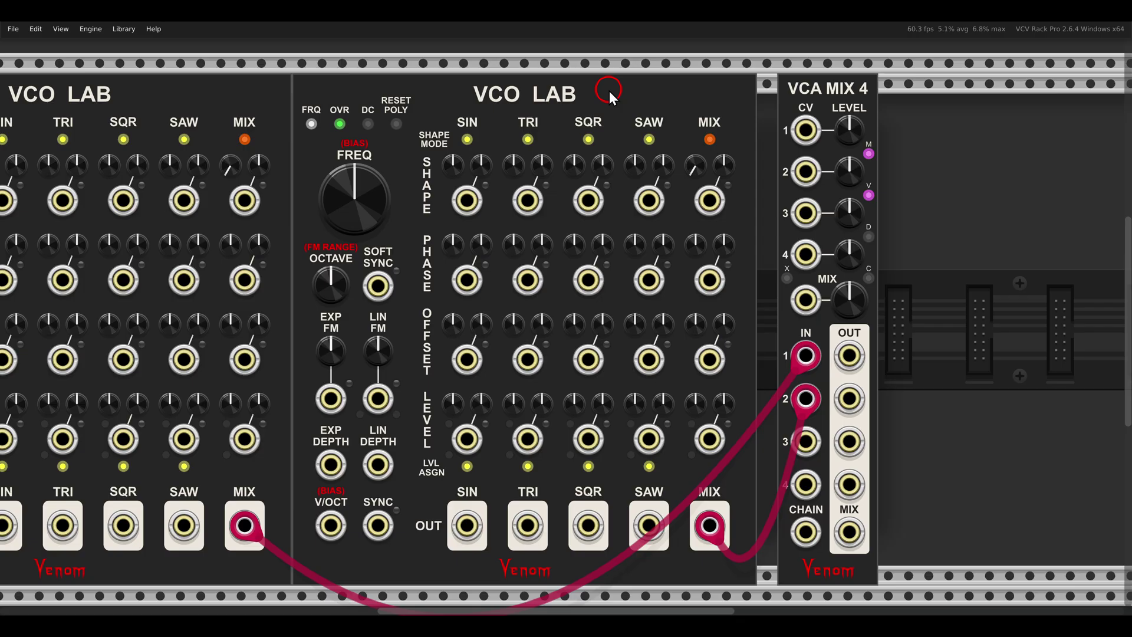
# Add a Colors noise module between the second VCO Lab and VCA Mix 4, and patch its output into mixer input 3.
pyautogui.moveTo(610, 91); pyautogui.dragTo(482, 106)
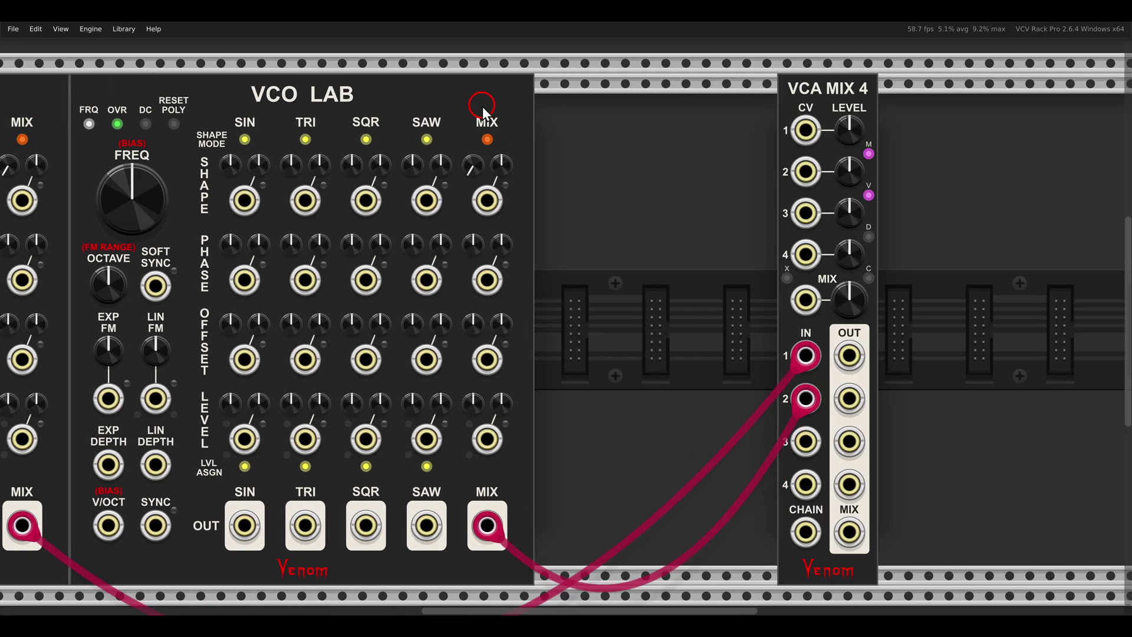
pyautogui.rightClick(694, 175)
pyautogui.click(685, 98)
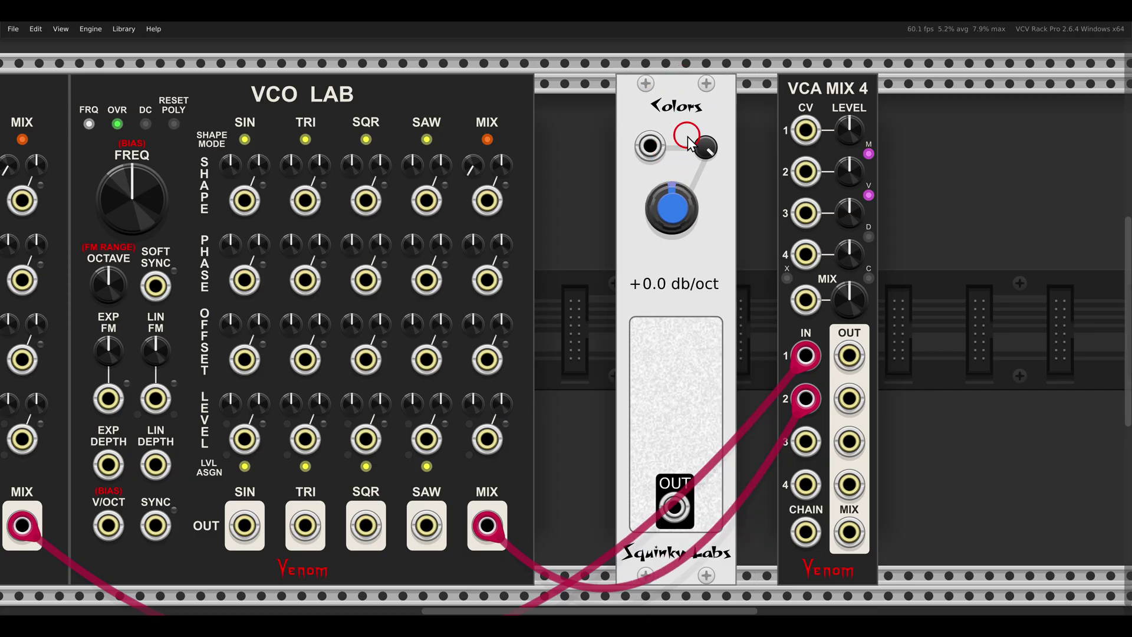
pyautogui.moveTo(674, 195); pyautogui.dragTo(663, 215)
pyautogui.doubleClick(663, 215)
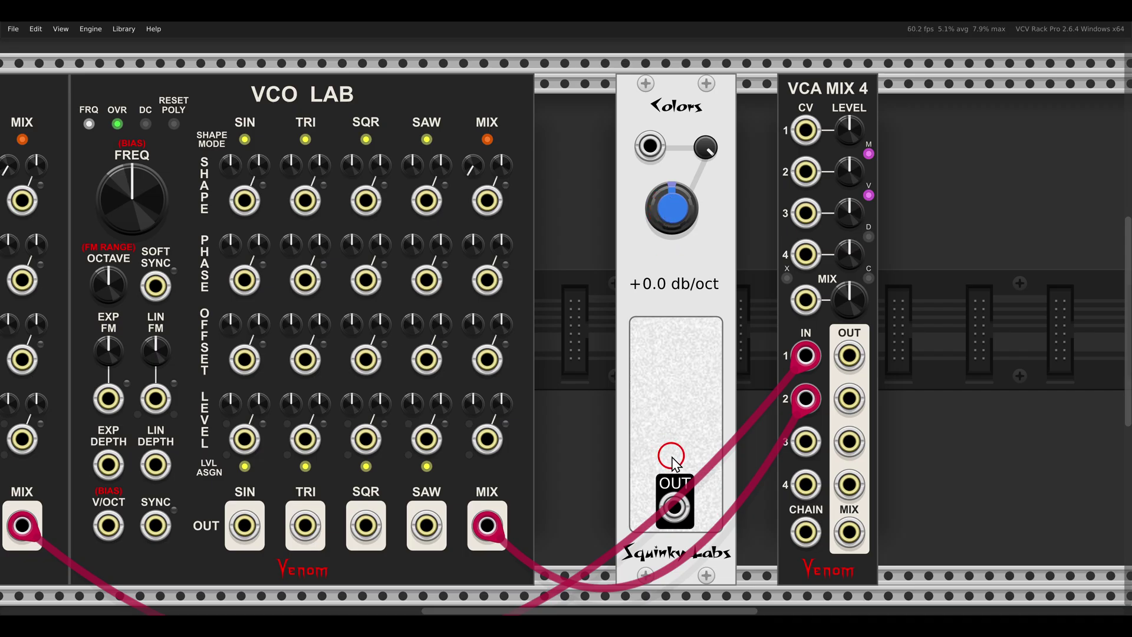
pyautogui.moveTo(674, 507); pyautogui.dragTo(805, 441)
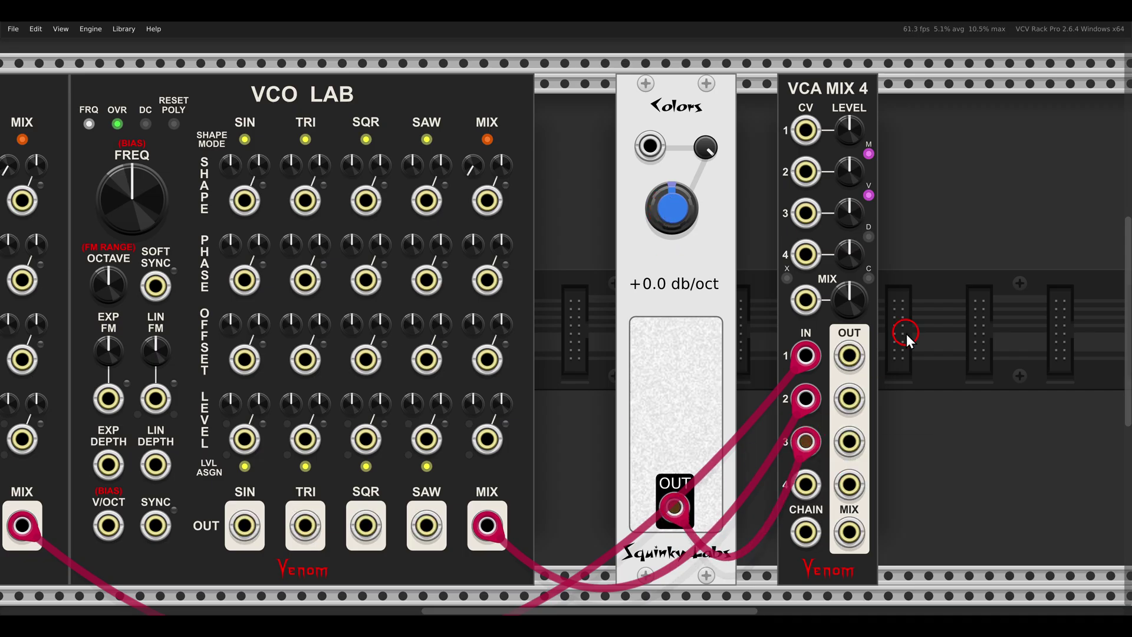
# Set the Mix Clipping of VCA Mix 4 to Saturate (Soft oversampled post-level at 6V).
pyautogui.moveTo(907, 333); pyautogui.dragTo(763, 307)
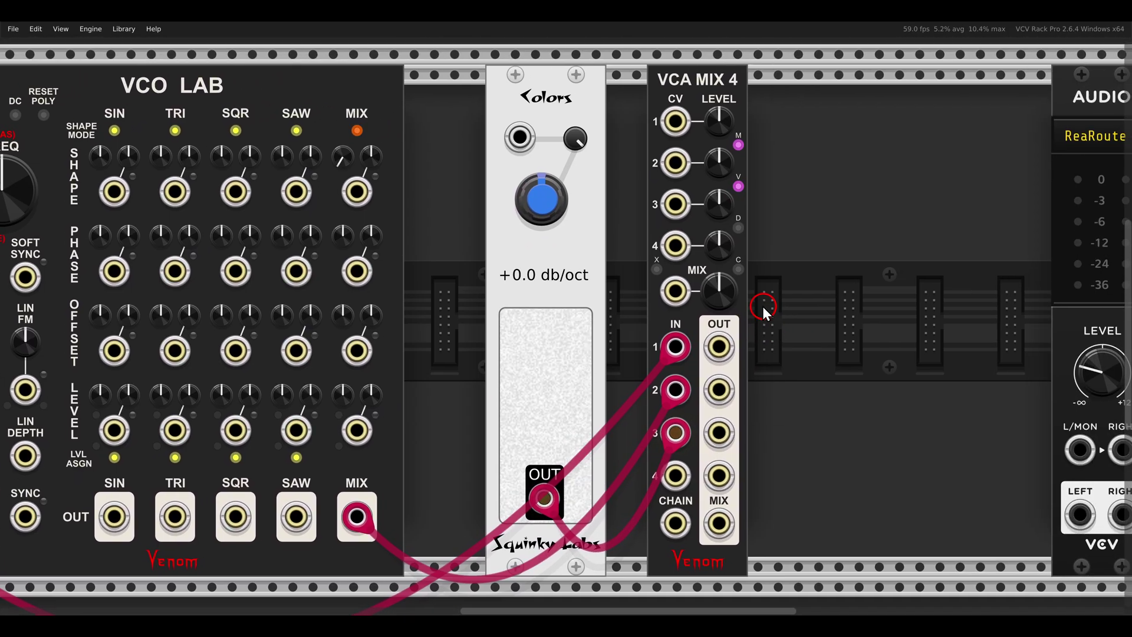
pyautogui.rightClick(741, 269)
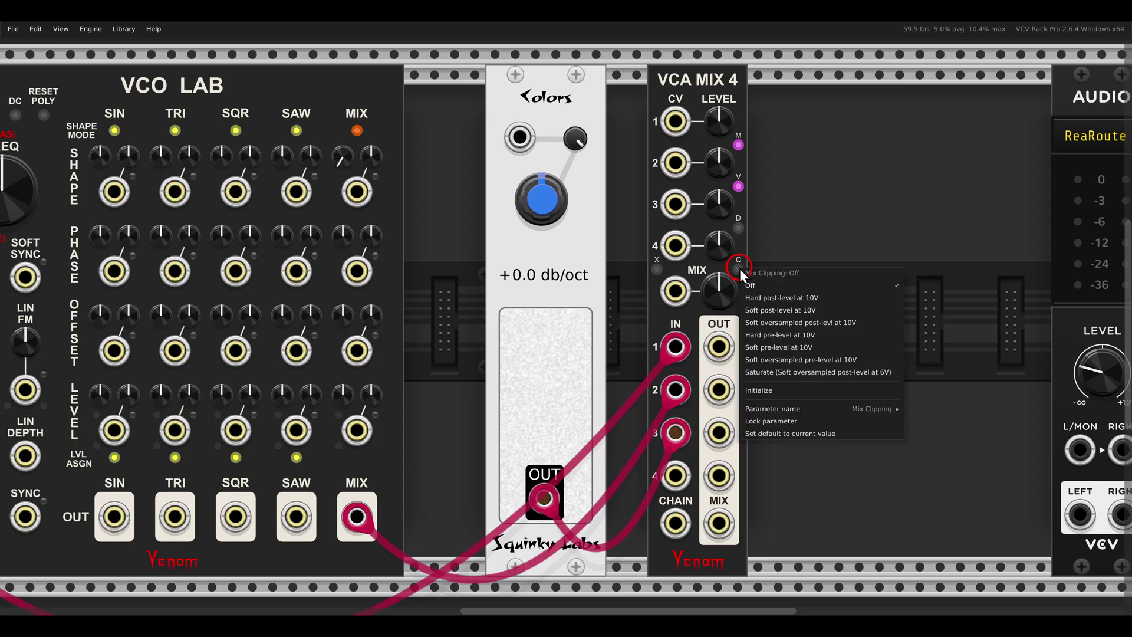
pyautogui.click(776, 376)
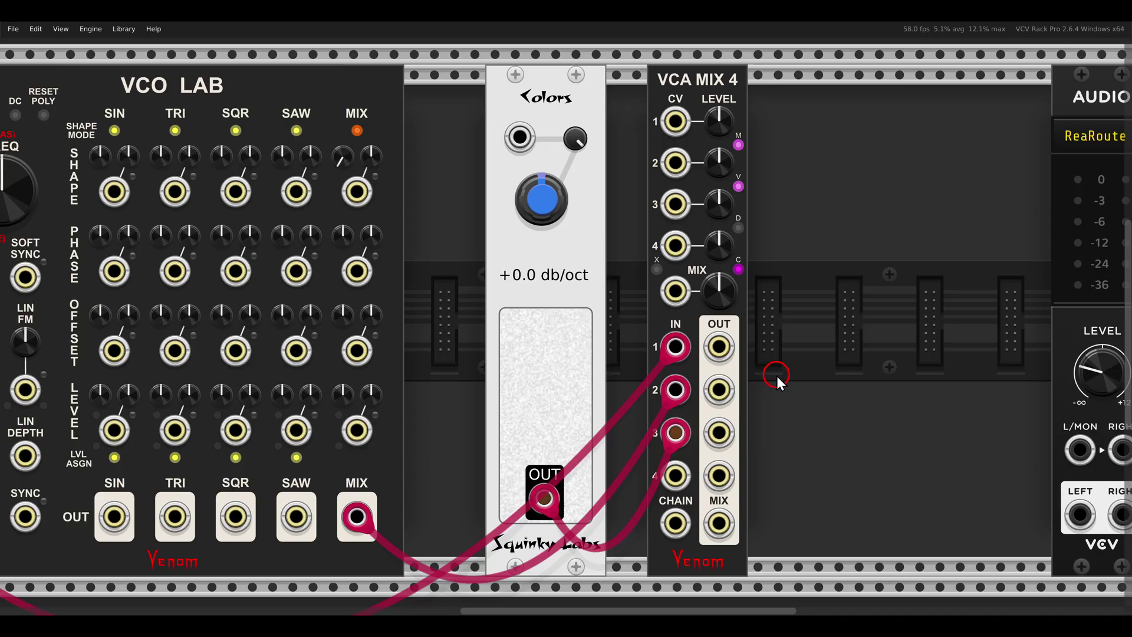
# Switch to the PWM.png panel diagram and examine the VCF section's Low Pass, Band Pass and High Pass inputs.
pyautogui.hotkey('alt', 'Tab')
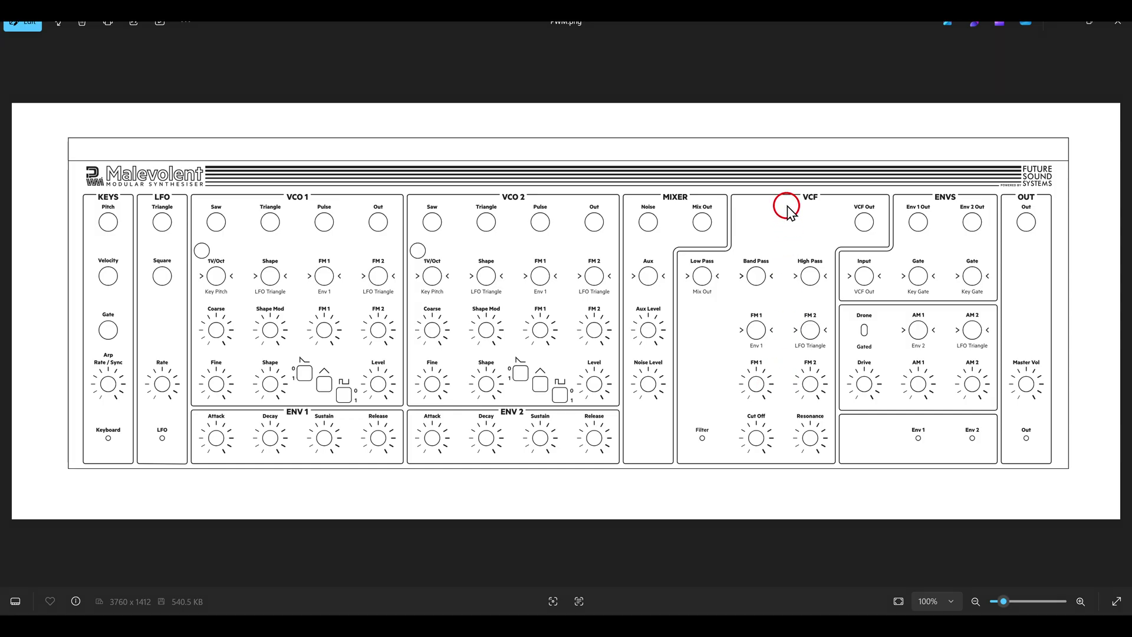
pyautogui.click(804, 195)
pyautogui.moveTo(730, 265)
pyautogui.mouseDown()
pyautogui.moveTo(668, 244)
pyautogui.moveTo(720, 309)
pyautogui.moveTo(726, 257)
pyautogui.moveTo(779, 306)
pyautogui.moveTo(796, 263)
pyautogui.moveTo(782, 245)
pyautogui.moveTo(833, 296)
pyautogui.mouseUp()
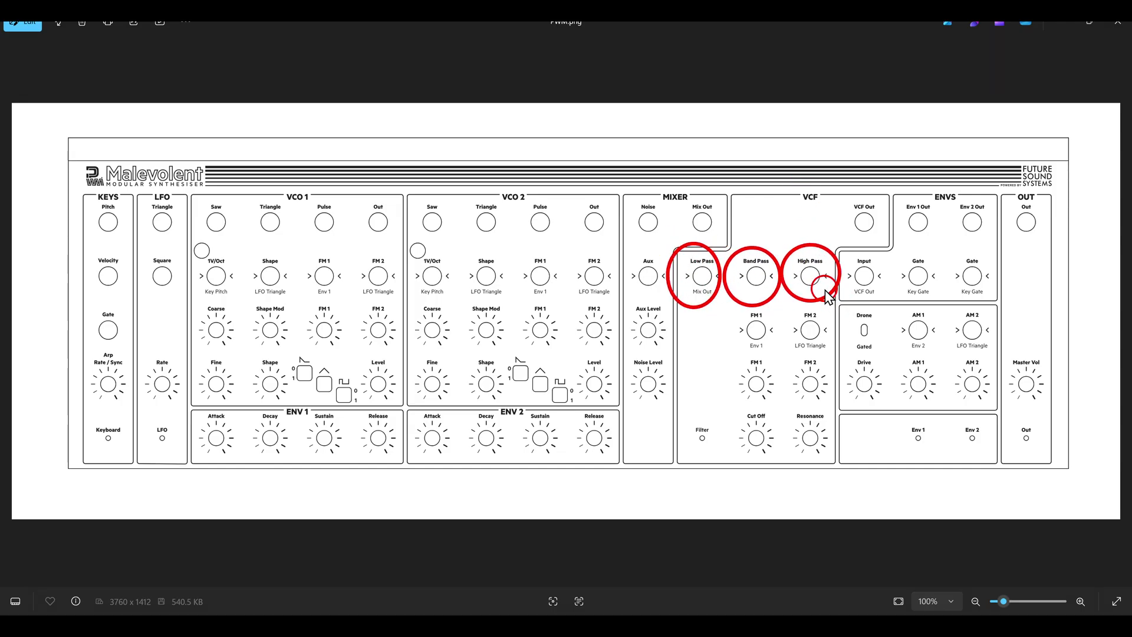
pyautogui.press('Escape')
# Return to VCV Rack and add a Surge XT Filter module between VCA Mix 4 and the Audio module.
pyautogui.hotkey('alt', 'Tab')
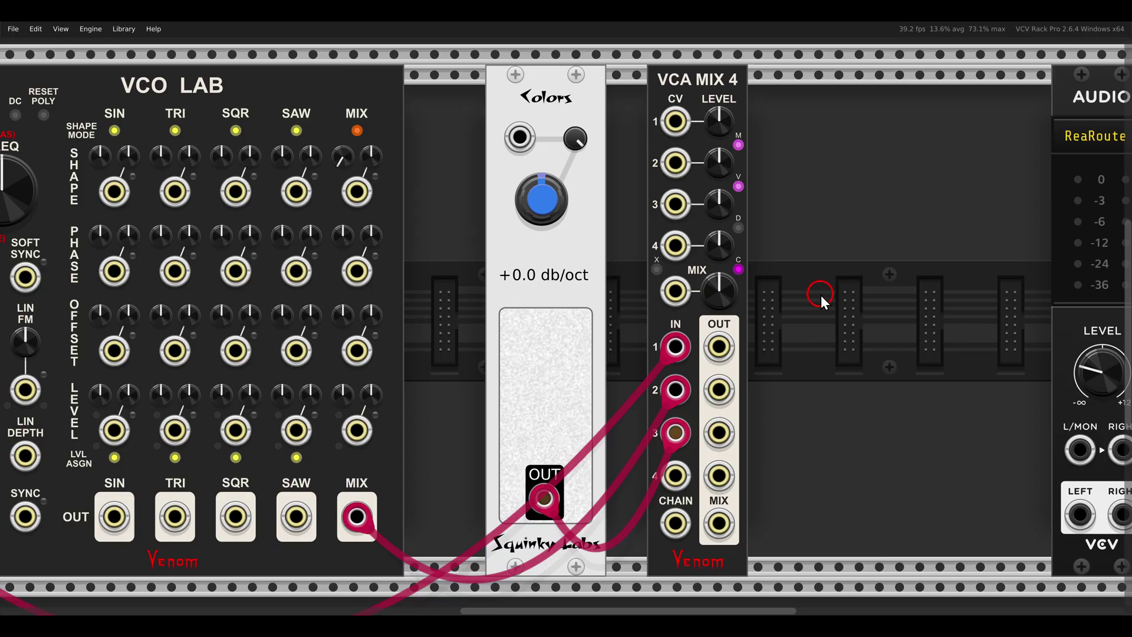
pyautogui.moveTo(732, 95); pyautogui.dragTo(396, 96)
pyautogui.rightClick(609, 189)
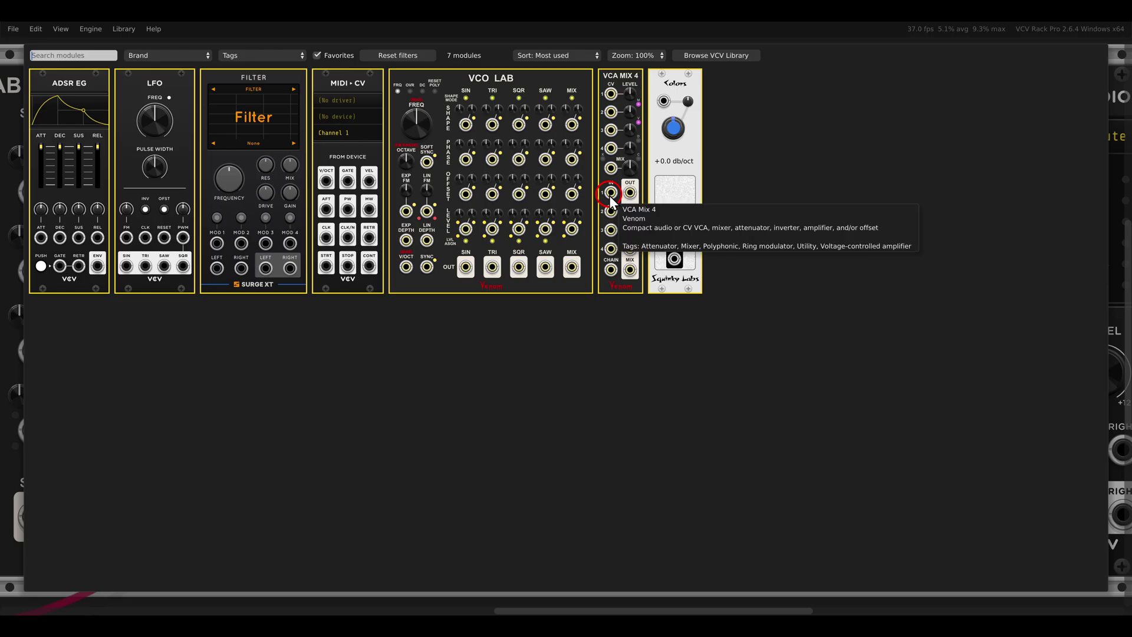
pyautogui.click(300, 180)
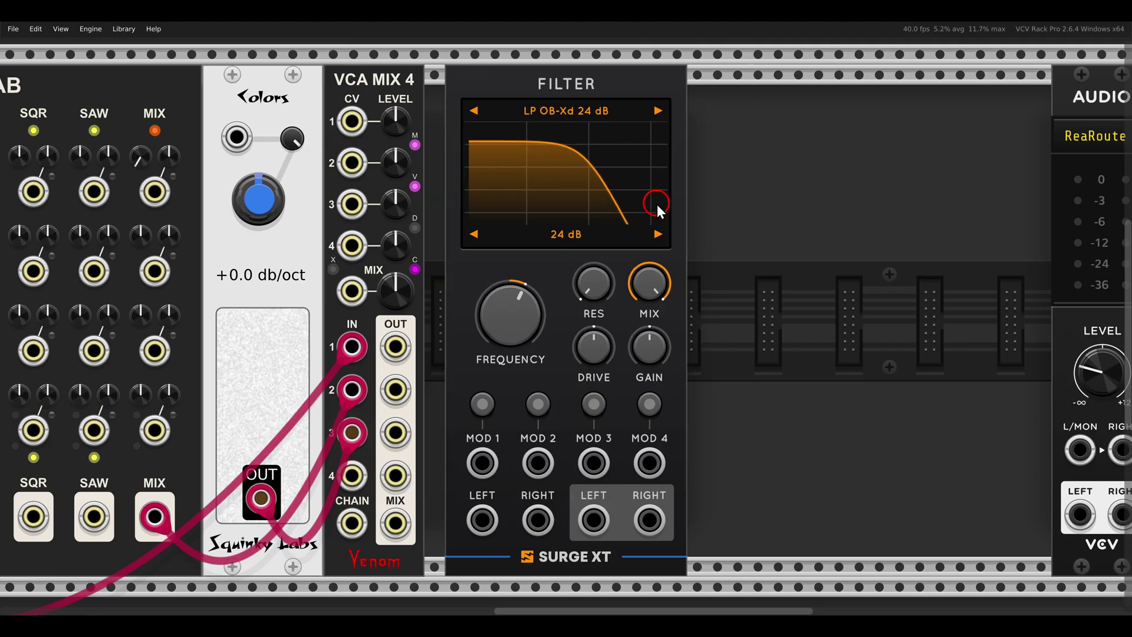
pyautogui.moveTo(655, 202); pyautogui.dragTo(762, 204)
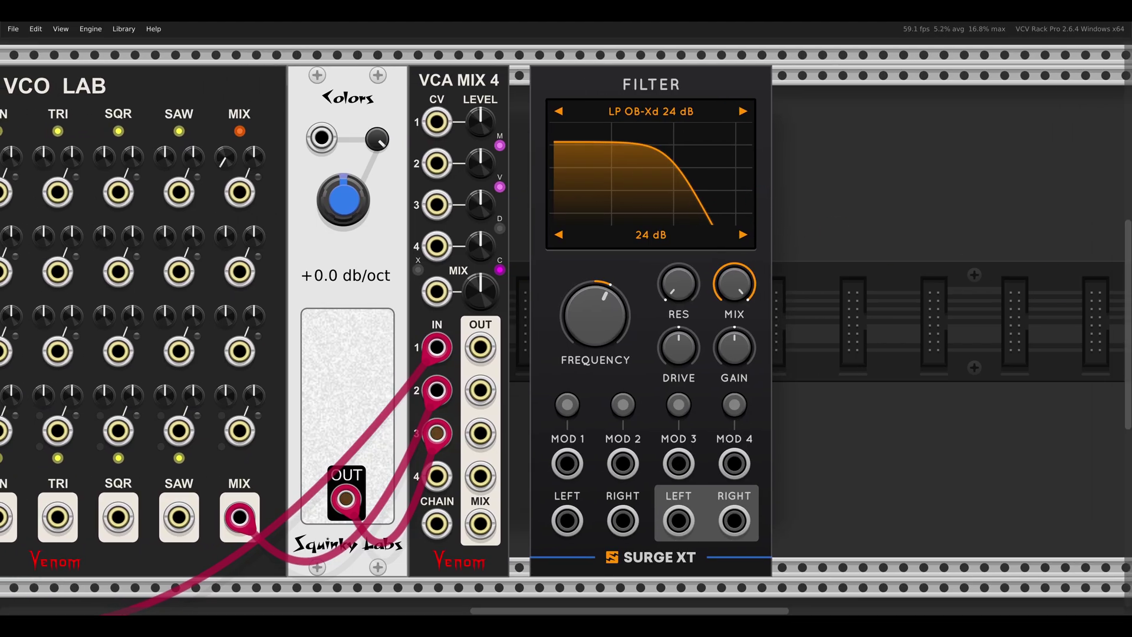
# Change the Surge XT Filter's type to the lowpass model LP K35.
pyautogui.click(634, 112)
pyautogui.click(649, 144)
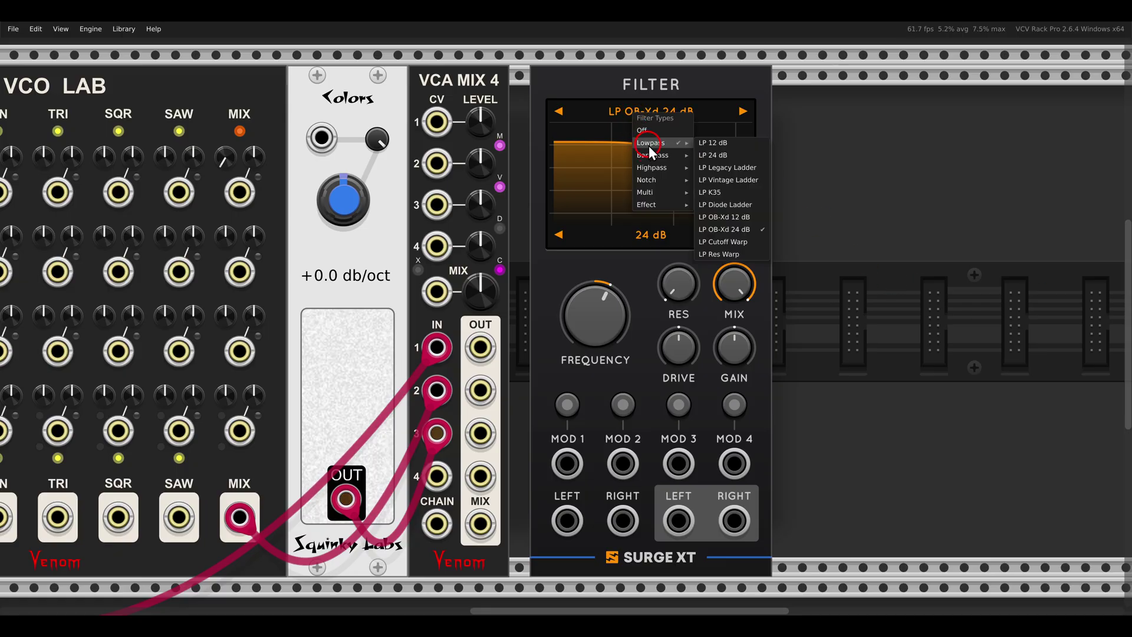
pyautogui.click(727, 193)
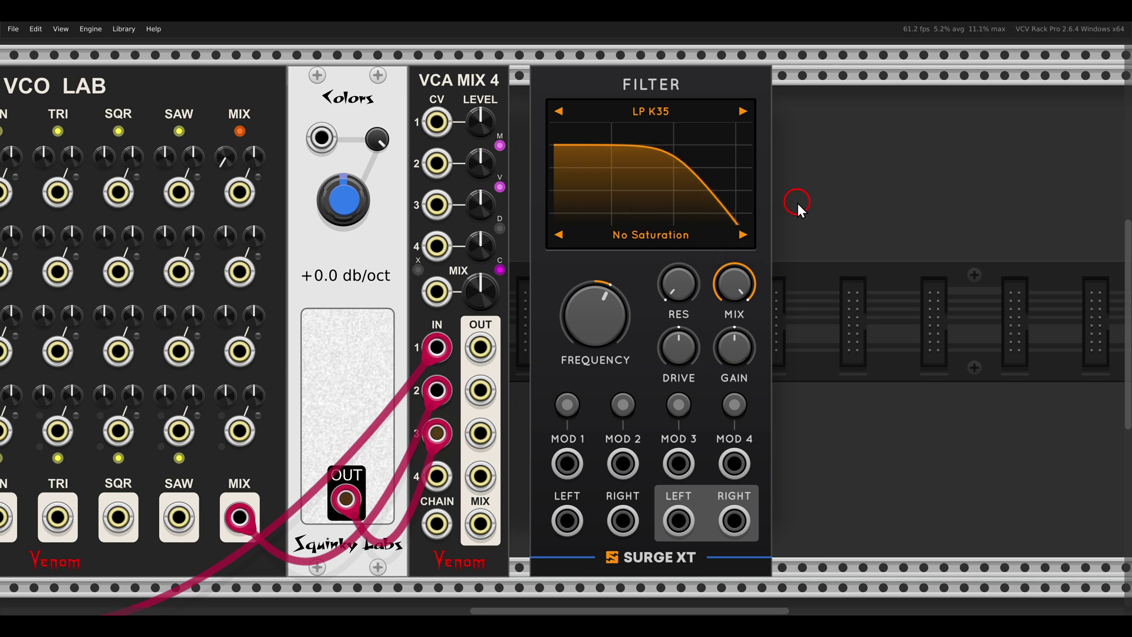
# Patch VCA Mix 4's mix output through the filter's left channel to the Audio module's L/MON input, and raise the filter frequency.
pyautogui.scroll(-2, 798, 203)
pyautogui.moveTo(801, 223); pyautogui.dragTo(870, 214)
pyautogui.moveTo(641, 421); pyautogui.dragTo(703, 417)
pyautogui.moveTo(782, 417); pyautogui.dragTo(1047, 371)
pyautogui.moveTo(633, 289); pyautogui.dragTo(624, 254)
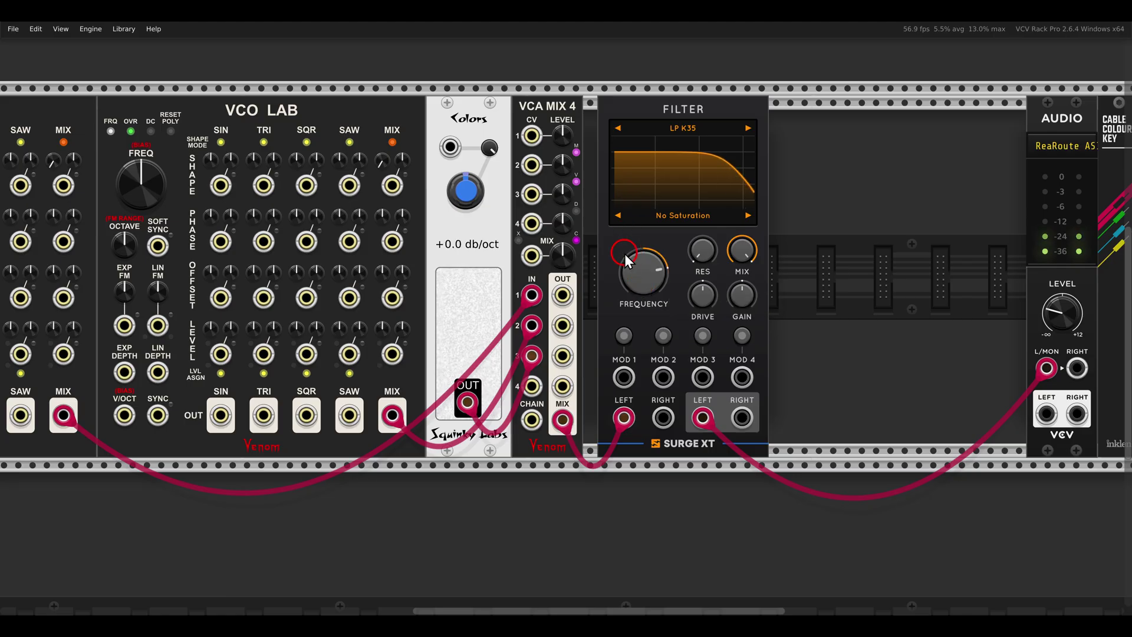
# Reduce the waveform levels on both VCO Lab modules and lower the first oscillator's octave.
pyautogui.hscroll(-5, 597, 315)
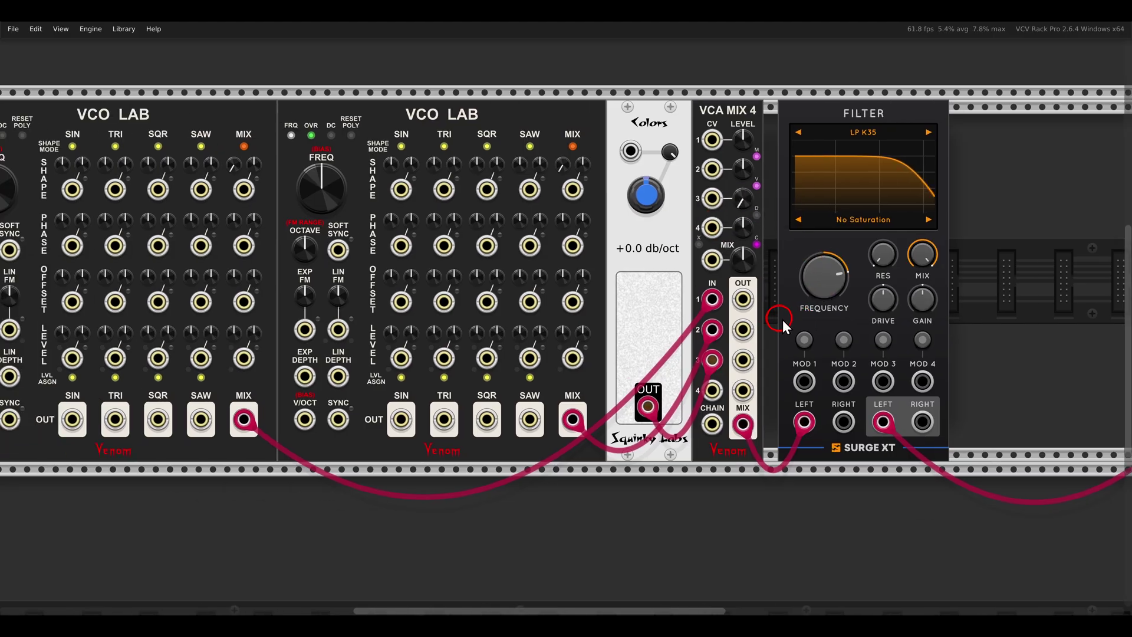
pyautogui.hscroll(-2, 648, 334)
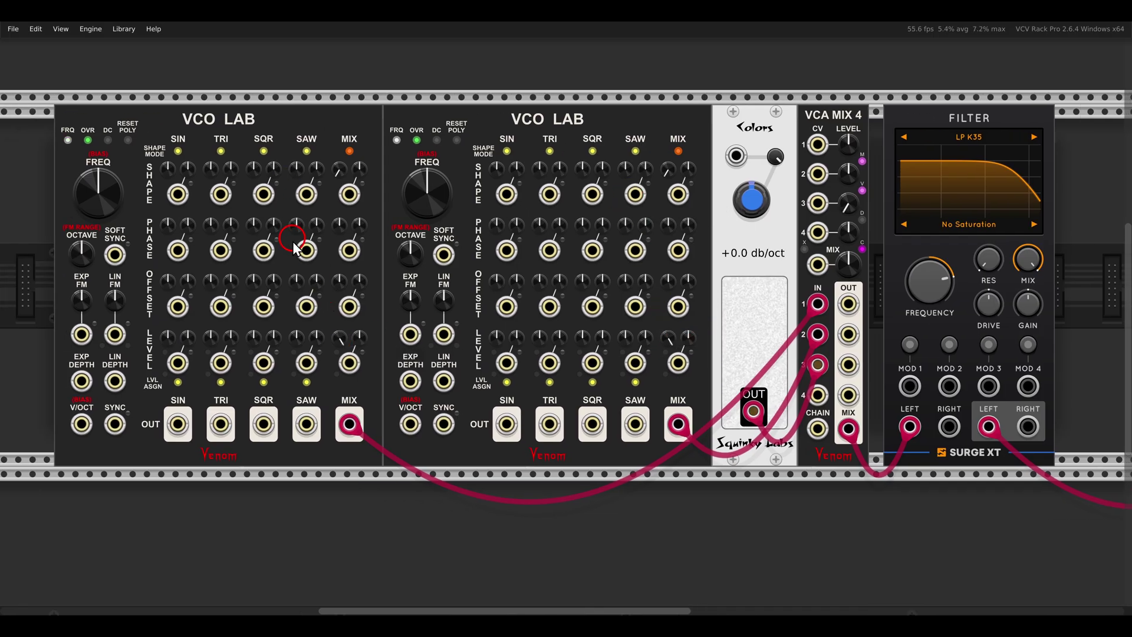
pyautogui.moveTo(213, 338); pyautogui.dragTo(194, 209)
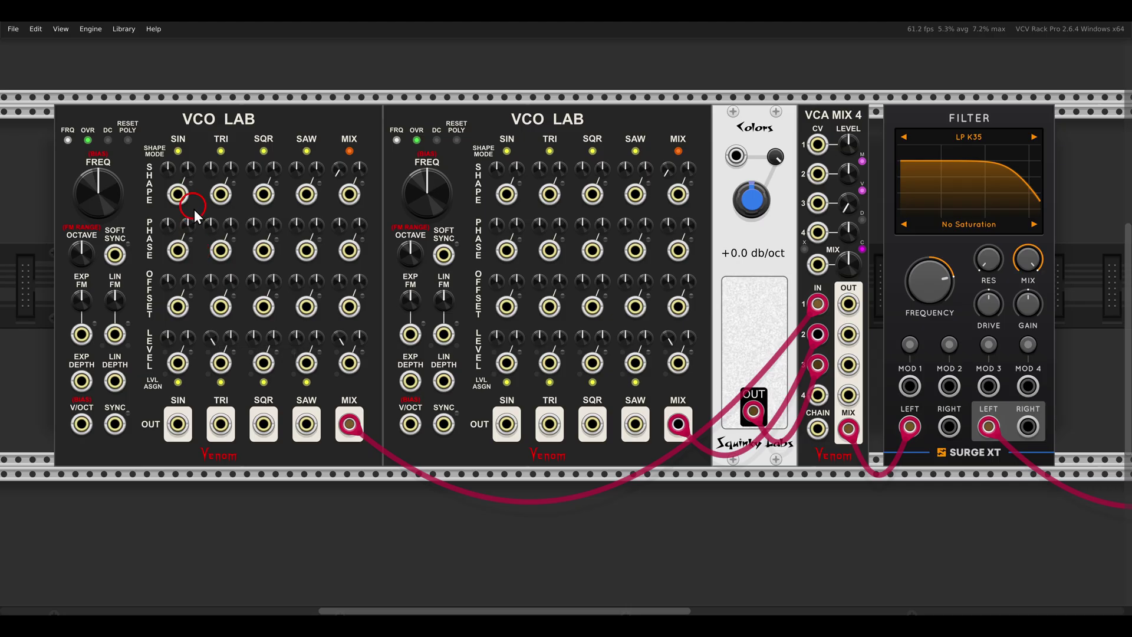
pyautogui.moveTo(297, 334); pyautogui.dragTo(298, 341)
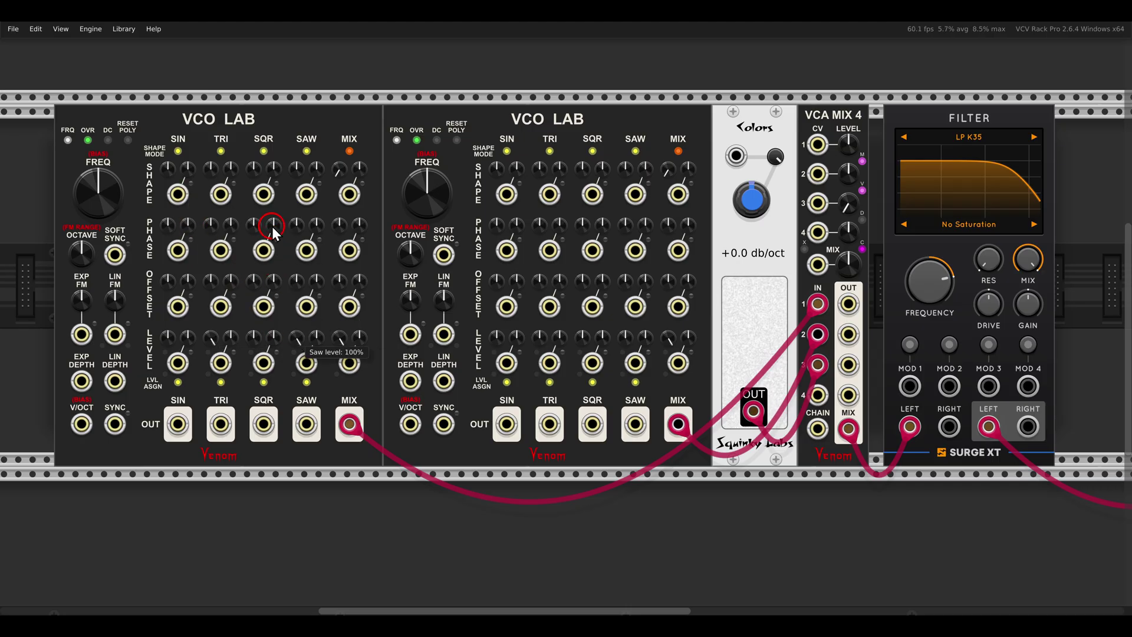
pyautogui.moveTo(78, 254); pyautogui.dragTo(83, 292)
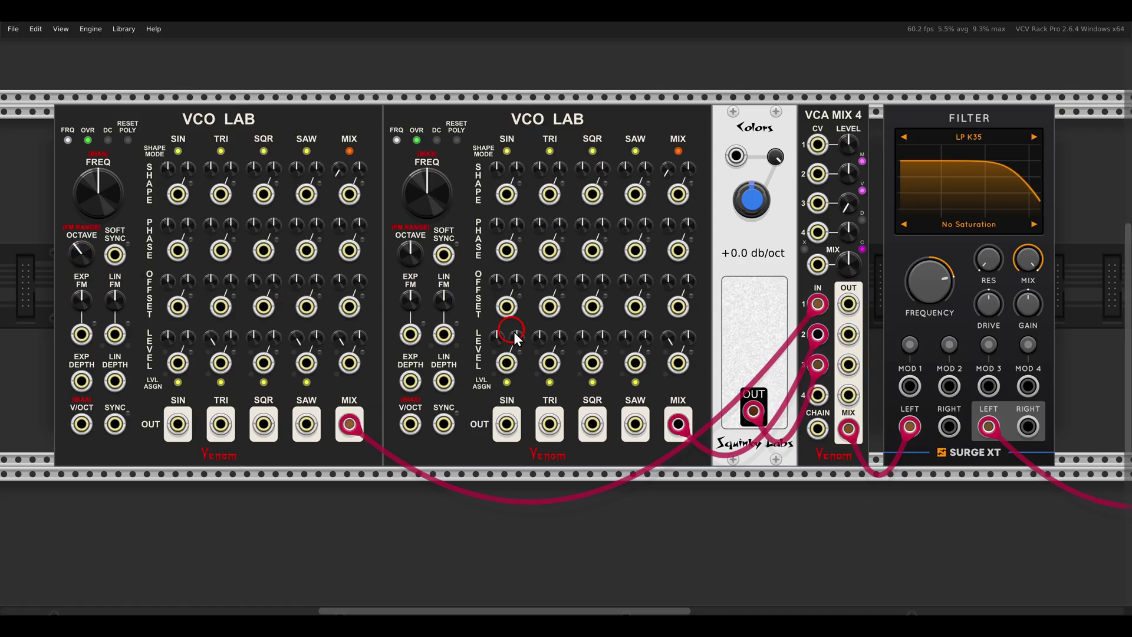
pyautogui.moveTo(593, 351); pyautogui.dragTo(592, 361)
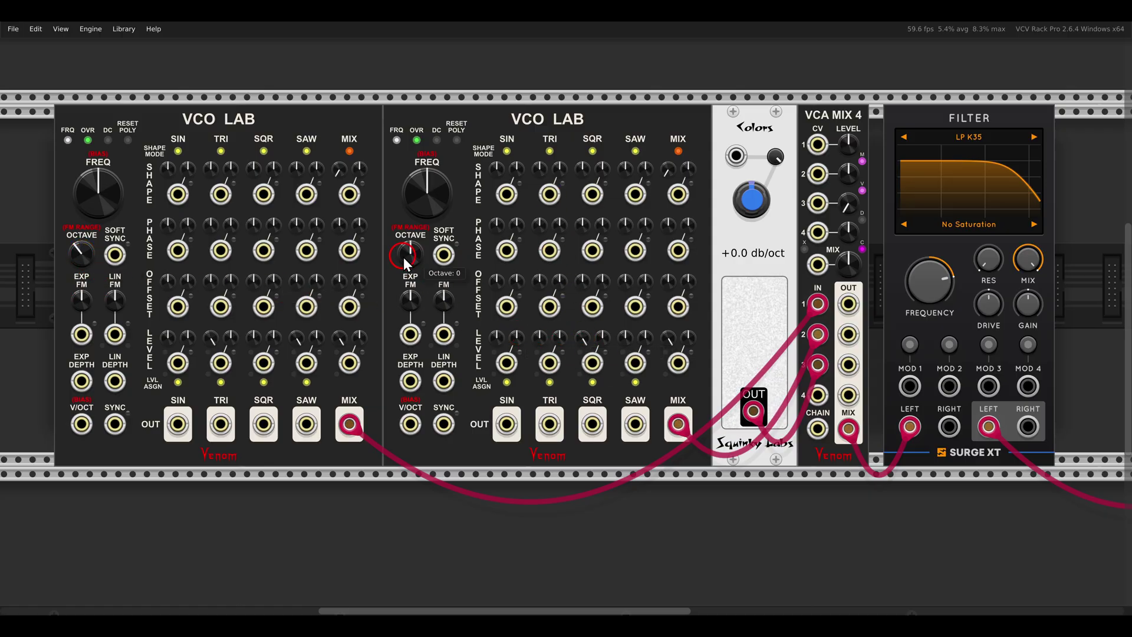
# Lower the filter frequency and fine-tune the second VCO Lab's frequency.
pyautogui.moveTo(927, 283); pyautogui.dragTo(930, 341)
pyautogui.moveTo(924, 288); pyautogui.dragTo(922, 271)
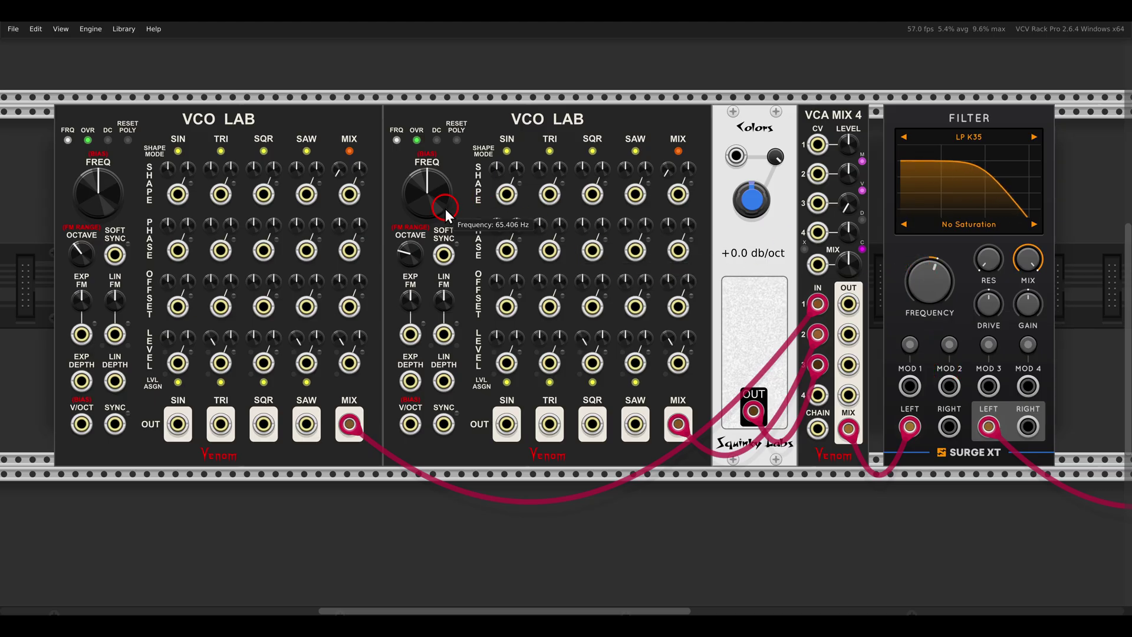
pyautogui.moveTo(430, 204); pyautogui.dragTo(435, 203)
# Reduce the filter's gain and raise the noise level on channel 3 of VCA Mix 4.
pyautogui.moveTo(957, 318); pyautogui.dragTo(787, 290)
pyautogui.moveTo(924, 344); pyautogui.dragTo(638, 331)
pyautogui.moveTo(566, 305); pyautogui.dragTo(569, 141)
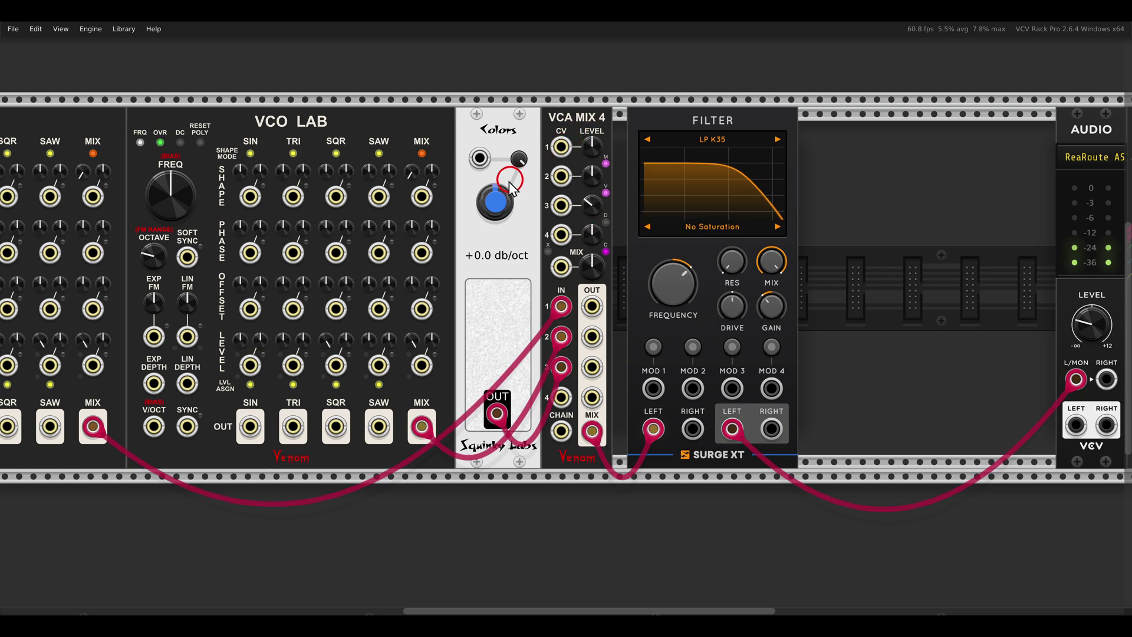
# Set the Colors noise slope to -3.3 dB/oct and move the filter directly against VCA Mix 4.
pyautogui.moveTo(496, 217); pyautogui.dragTo(507, 194)
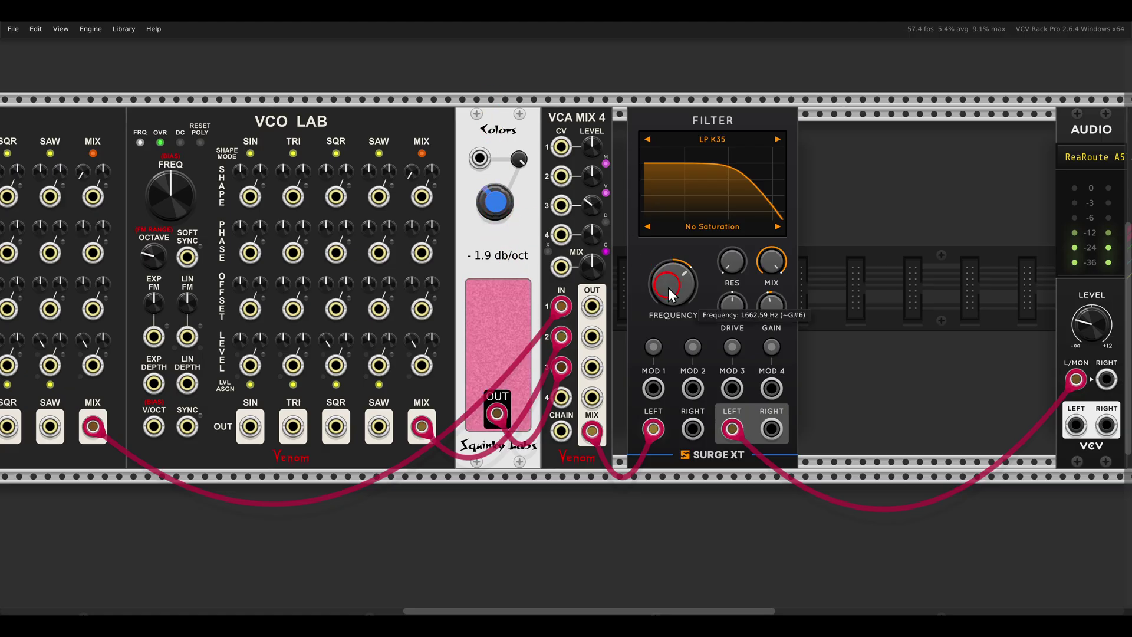
pyautogui.moveTo(667, 288)
pyautogui.mouseDown()
pyautogui.moveTo(660, 234)
pyautogui.moveTo(664, 277)
pyautogui.mouseUp()
pyautogui.moveTo(498, 206); pyautogui.dragTo(499, 226)
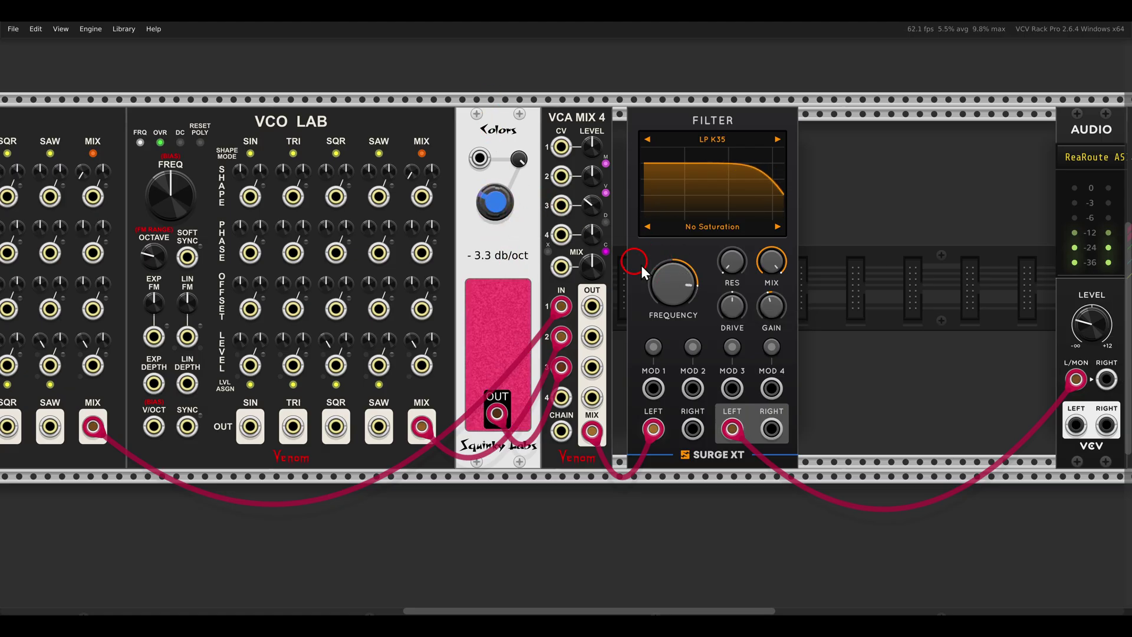
pyautogui.moveTo(700, 259); pyautogui.dragTo(654, 260)
# Raise the LP K35 filter's resonance to form a strong peak and lower its cutoff frequency.
pyautogui.moveTo(667, 272); pyautogui.dragTo(667, 299)
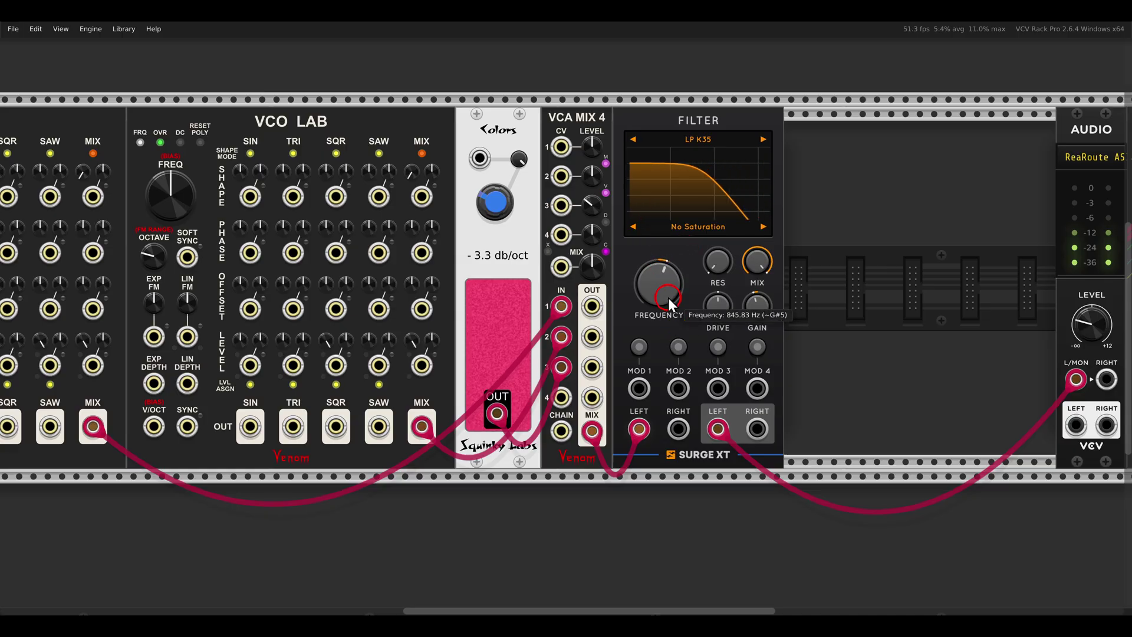
pyautogui.click(721, 268)
pyautogui.moveTo(708, 137); pyautogui.dragTo(710, 118)
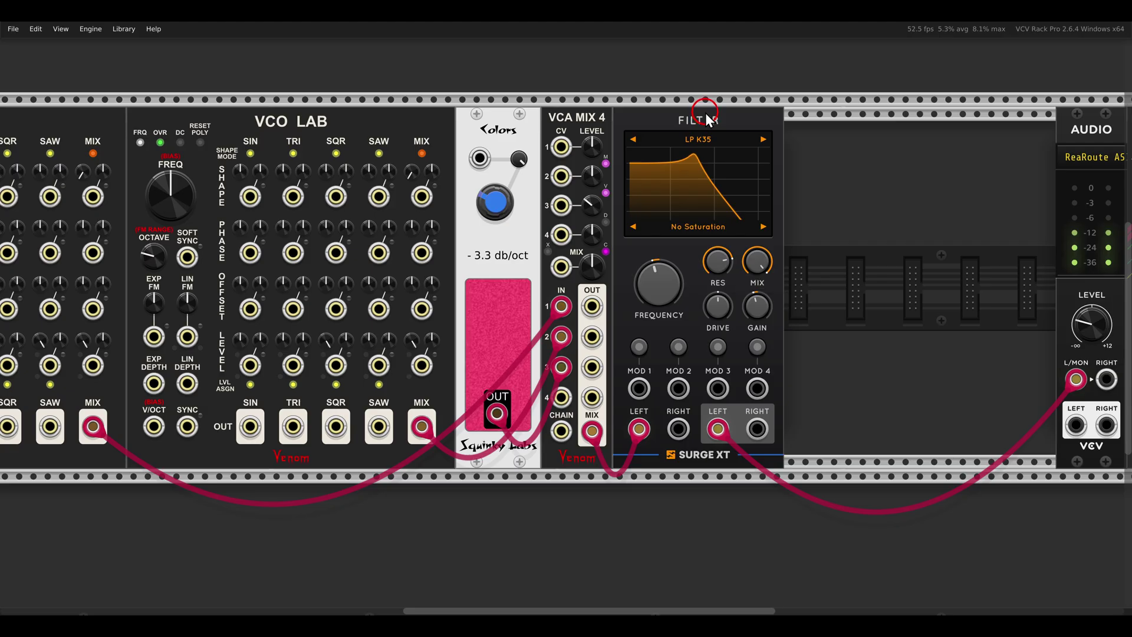
pyautogui.moveTo(660, 277); pyautogui.dragTo(675, 298)
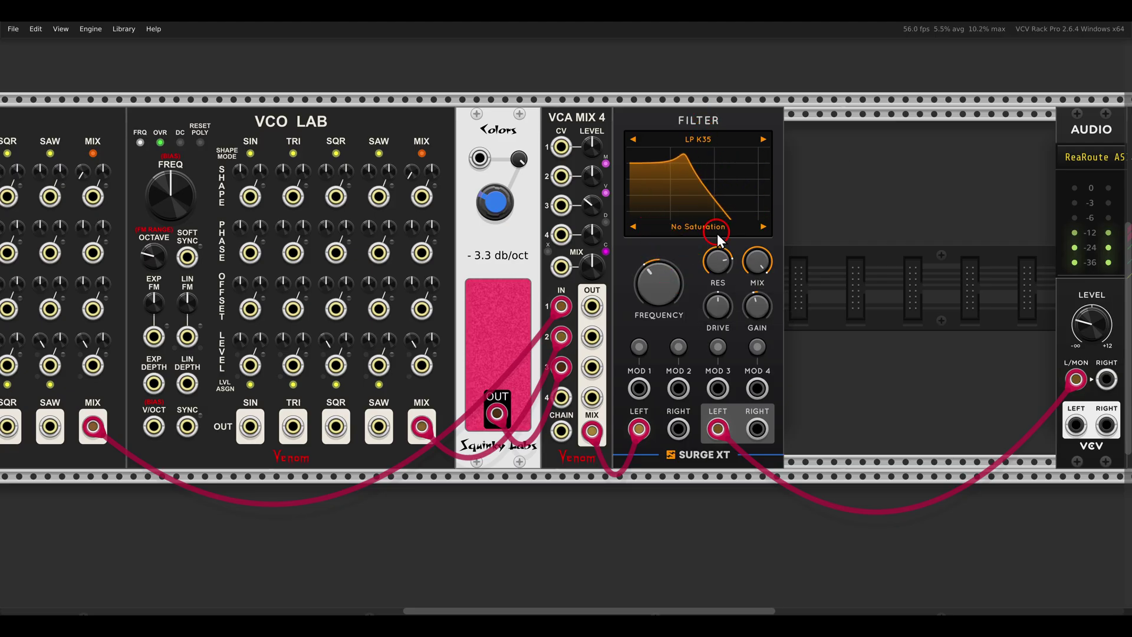
# Set the filter subtype to Moderate Saturation and sweep the cutoff up to about 1.9 kHz.
pyautogui.click(764, 227)
pyautogui.click(764, 227)
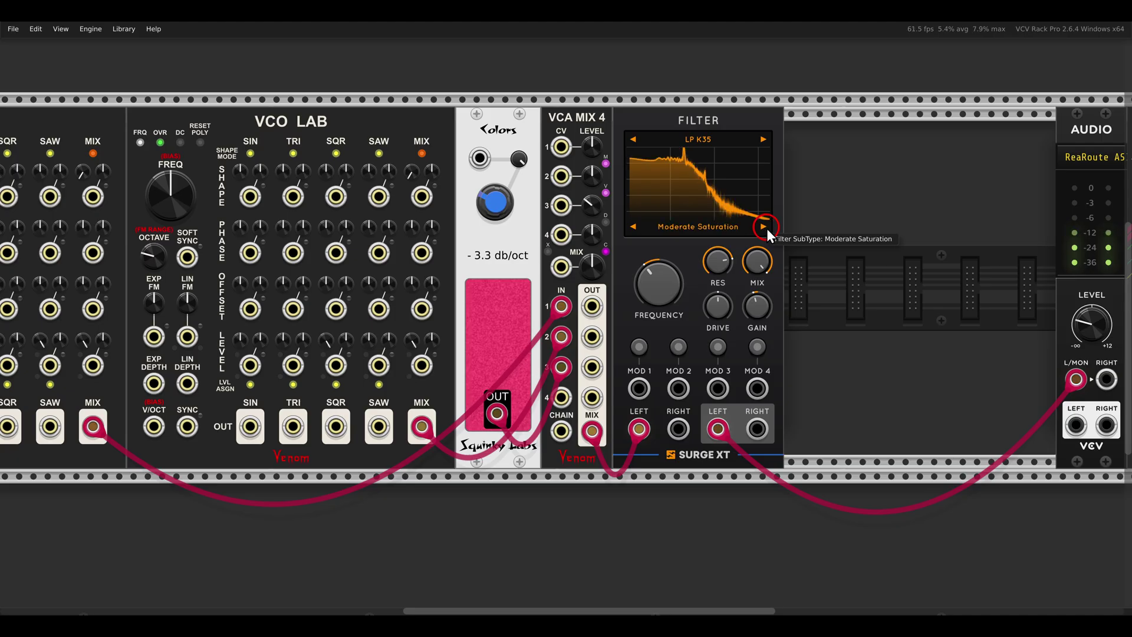
pyautogui.moveTo(659, 282); pyautogui.dragTo(681, 227)
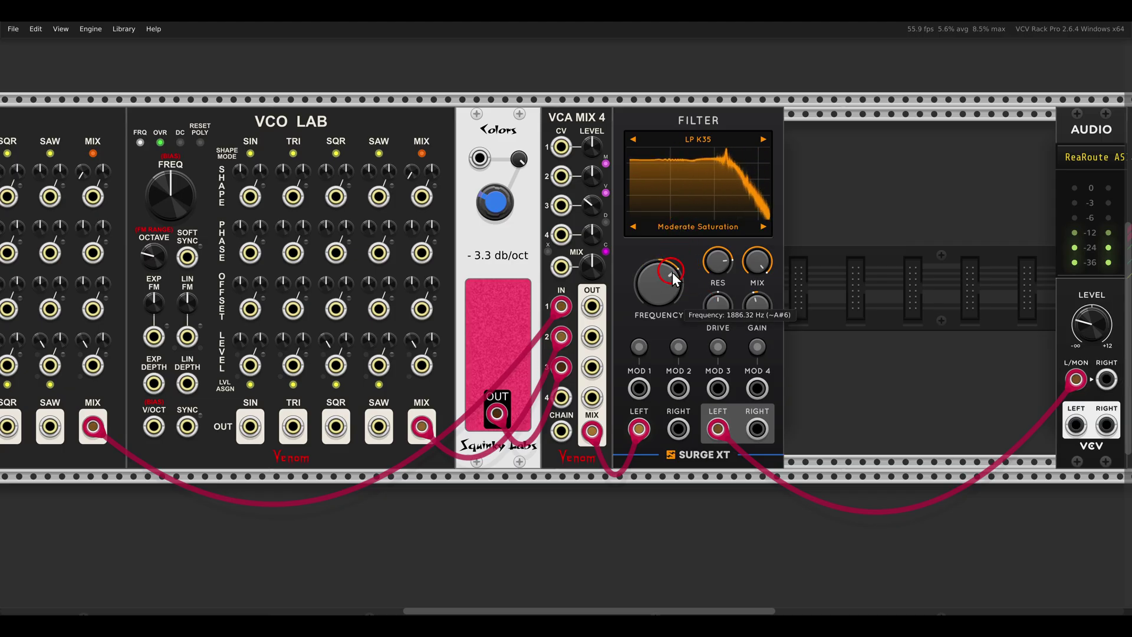
pyautogui.moveTo(673, 271); pyautogui.dragTo(672, 310)
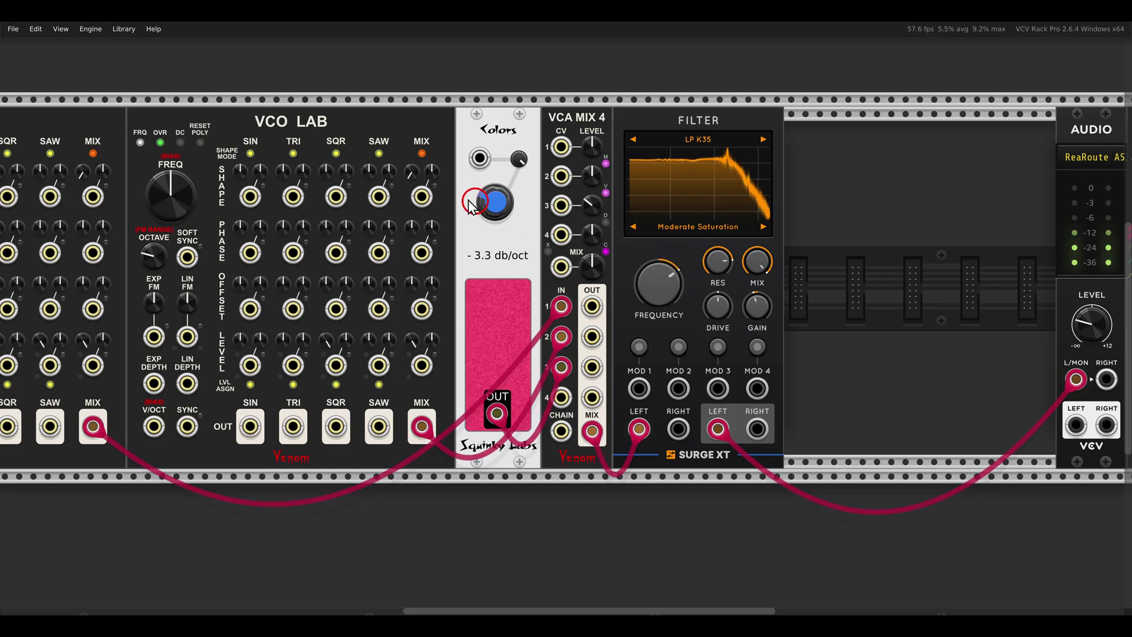
# Adjust the triangle shape on the first VCO Lab and the filter frequency to try out the sound.
pyautogui.moveTo(335, 163)
pyautogui.mouseDown()
pyautogui.moveTo(341, 219)
pyautogui.moveTo(342, 158)
pyautogui.mouseUp()
pyautogui.hscroll(-5, 338, 174)
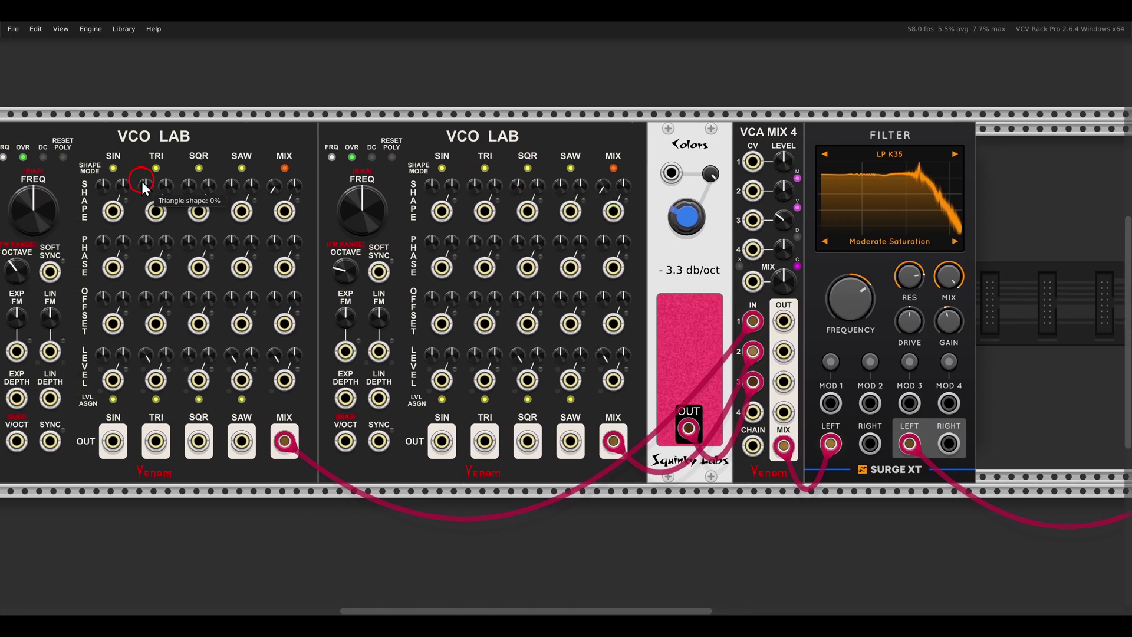
pyautogui.moveTo(150, 153); pyautogui.dragTo(161, 134)
pyautogui.moveTo(869, 289)
pyautogui.mouseDown()
pyautogui.moveTo(852, 274)
pyautogui.moveTo(862, 210)
pyautogui.moveTo(867, 354)
pyautogui.moveTo(855, 264)
pyautogui.moveTo(869, 311)
pyautogui.mouseUp()
pyautogui.moveTo(910, 444); pyautogui.dragTo(1021, 429)
# Switch to the PWM.png panel diagram and examine the two envelopes and the FM 1 inputs of both VCOs and the VCF.
pyautogui.hotkey('alt', 'Tab')
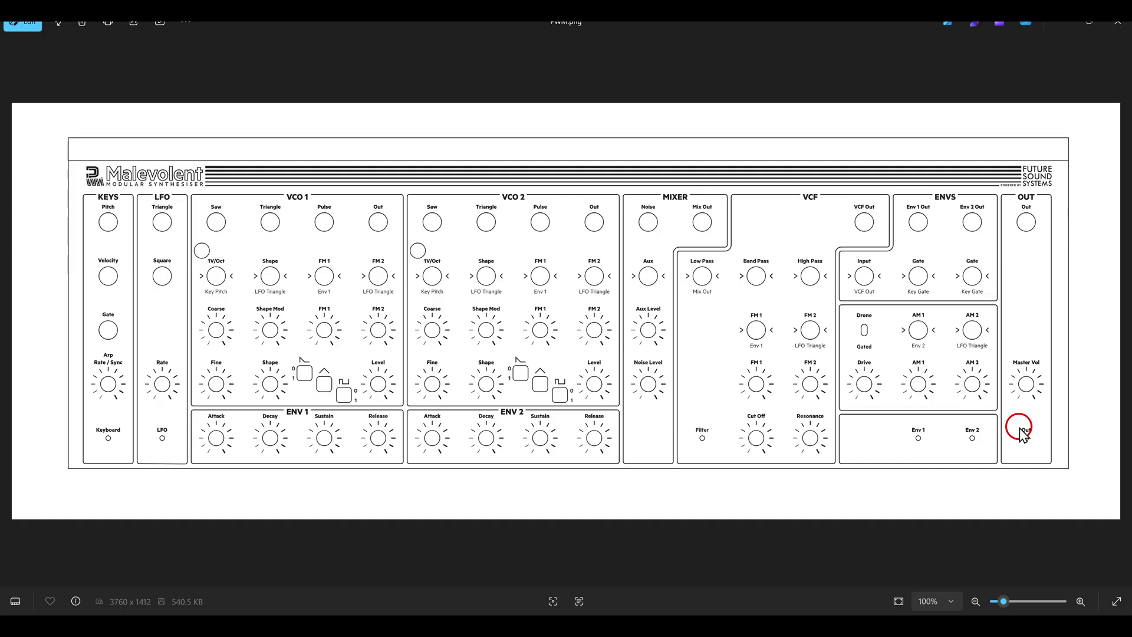
pyautogui.moveTo(277, 402)
pyautogui.mouseDown()
pyautogui.moveTo(303, 423)
pyautogui.moveTo(282, 399)
pyautogui.mouseUp()
pyautogui.moveTo(534, 402)
pyautogui.mouseDown()
pyautogui.moveTo(485, 407)
pyautogui.moveTo(548, 431)
pyautogui.mouseUp()
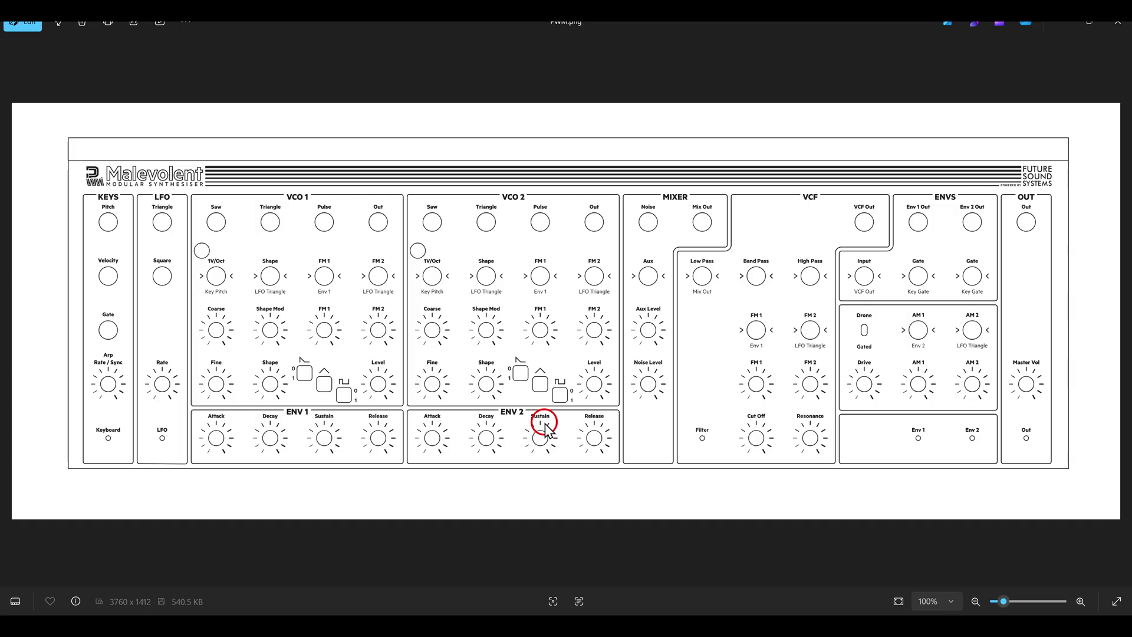
pyautogui.moveTo(306, 247)
pyautogui.mouseDown()
pyautogui.moveTo(330, 286)
pyautogui.moveTo(313, 244)
pyautogui.mouseUp()
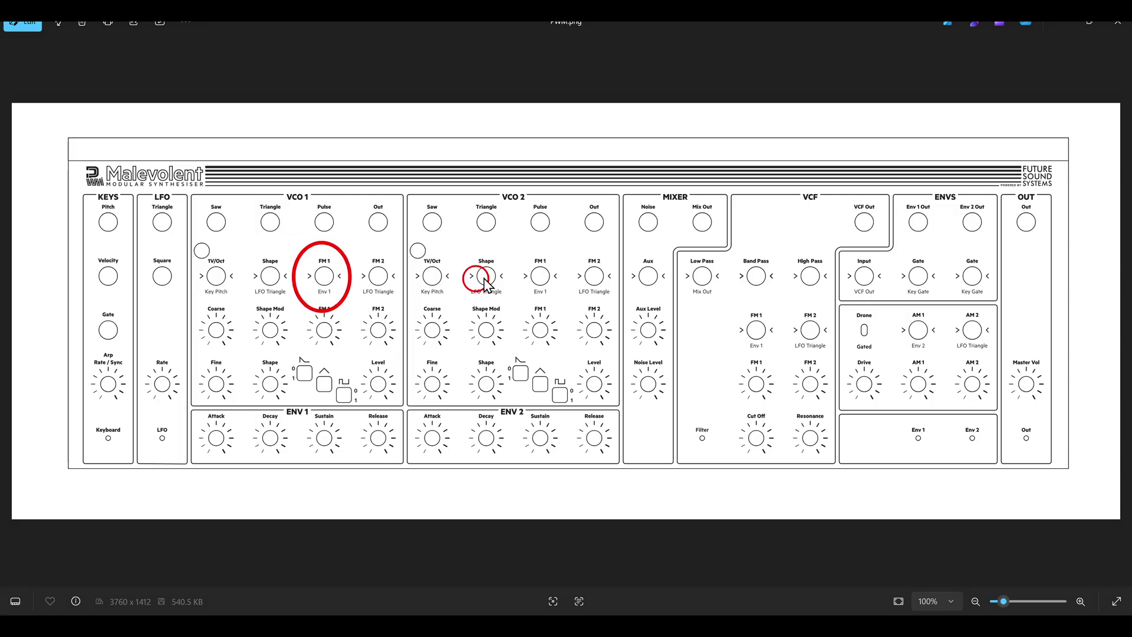
pyautogui.moveTo(518, 255); pyautogui.dragTo(559, 302)
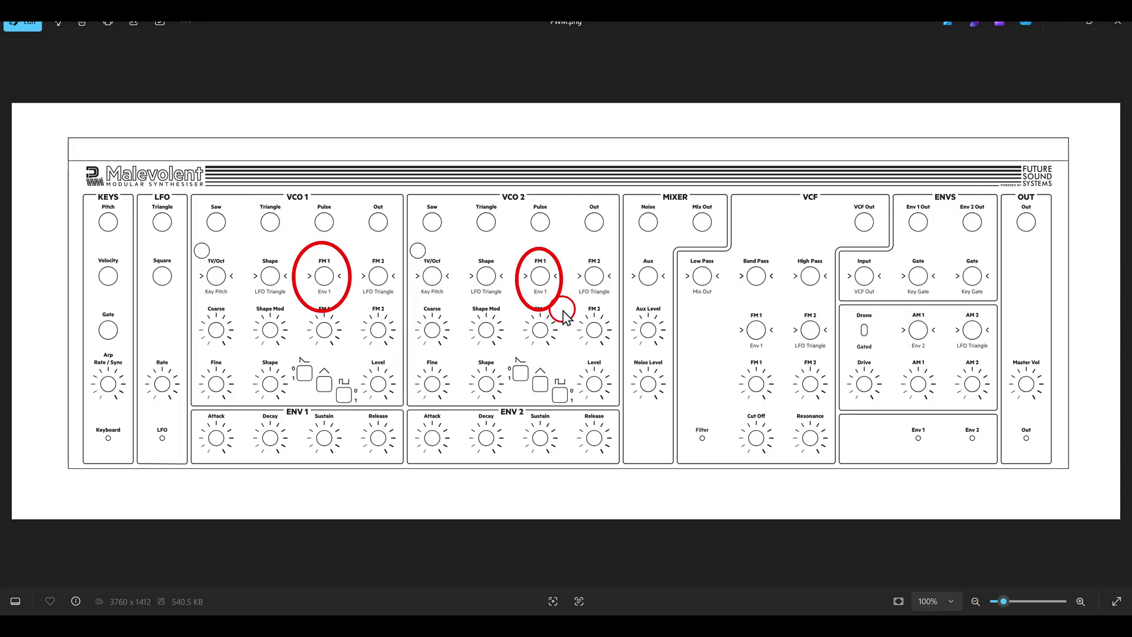
pyautogui.moveTo(755, 315)
pyautogui.mouseDown()
pyautogui.moveTo(734, 341)
pyautogui.moveTo(787, 366)
pyautogui.mouseUp()
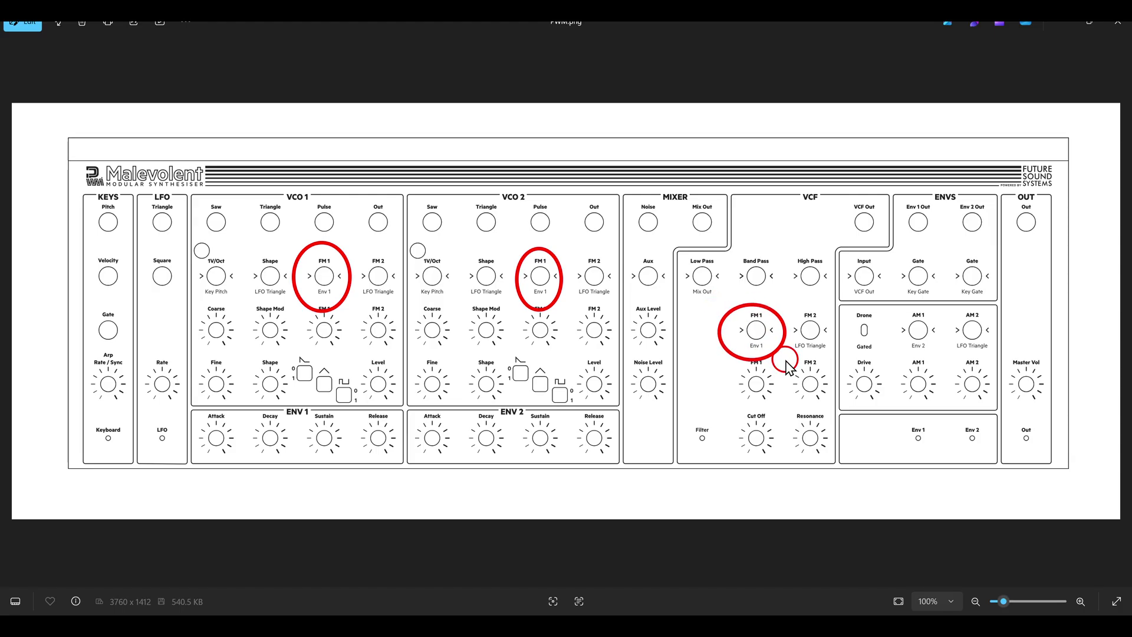
pyautogui.press('Escape')
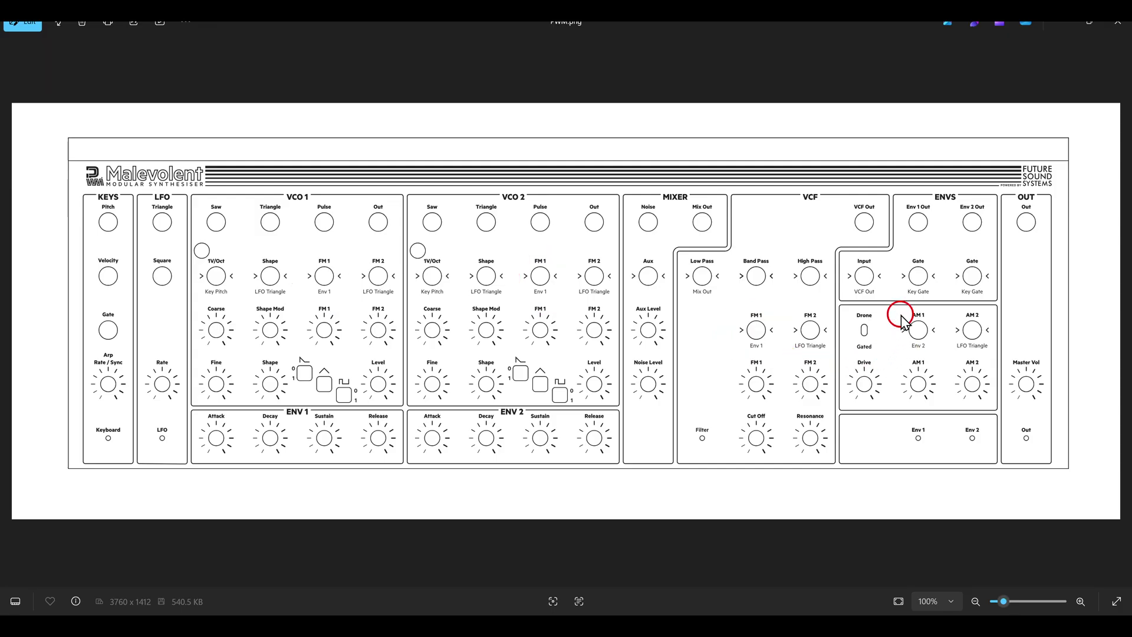
# Examine the default sources of the AM 1 and AM 2 inputs and the Drive control beneath the ENVS section.
pyautogui.moveTo(902, 321); pyautogui.dragTo(947, 366)
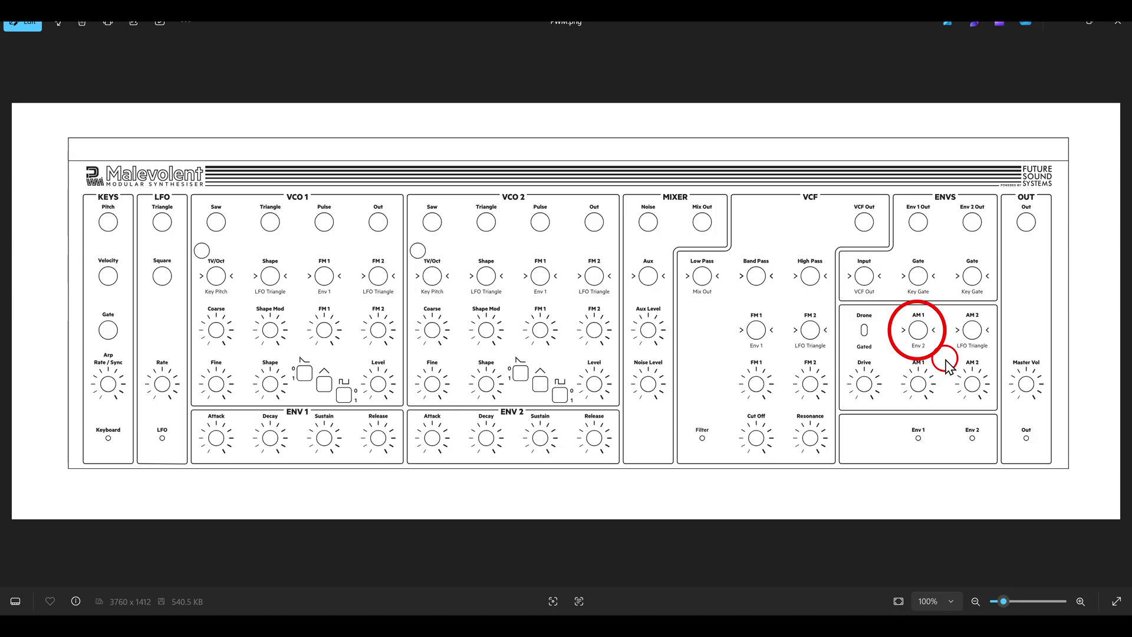
pyautogui.press('e')
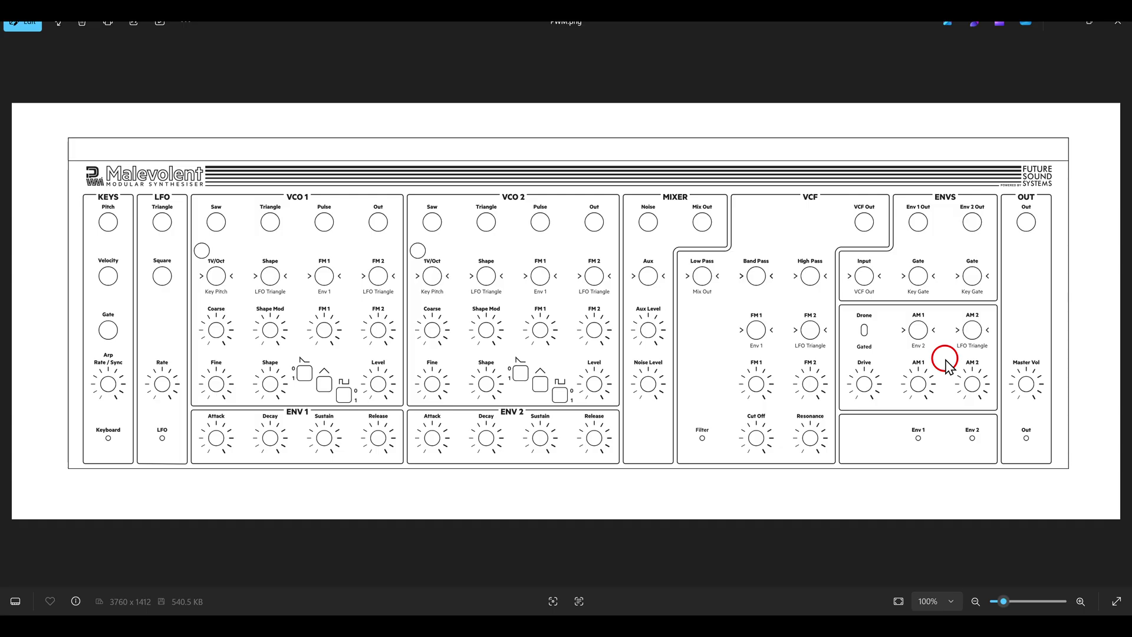
pyautogui.moveTo(960, 321); pyautogui.dragTo(1003, 358)
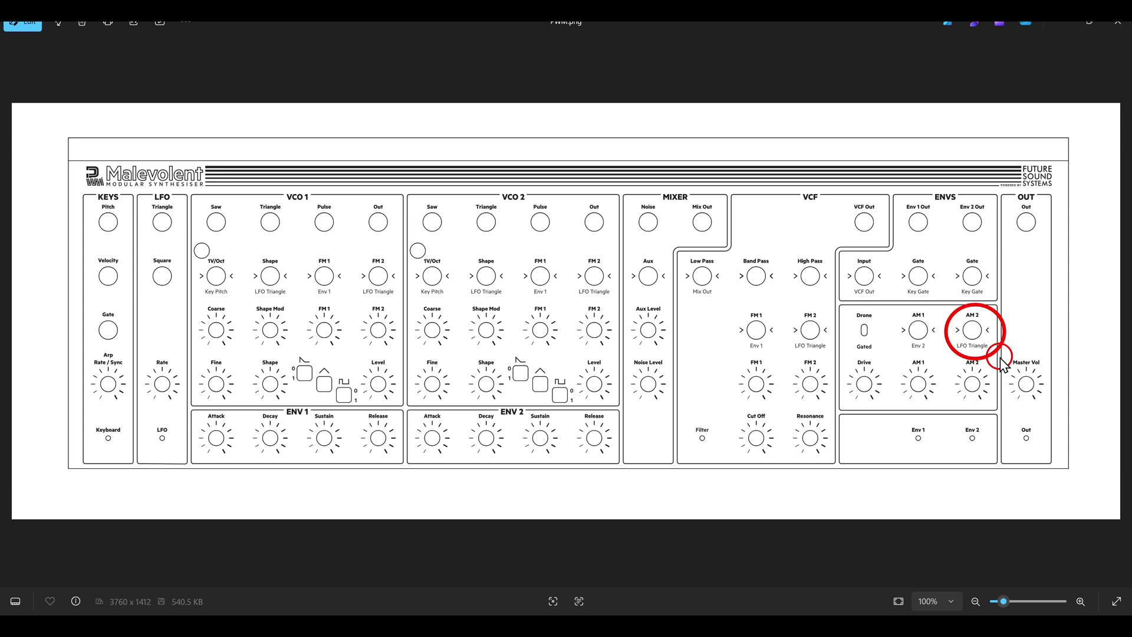
pyautogui.press('e')
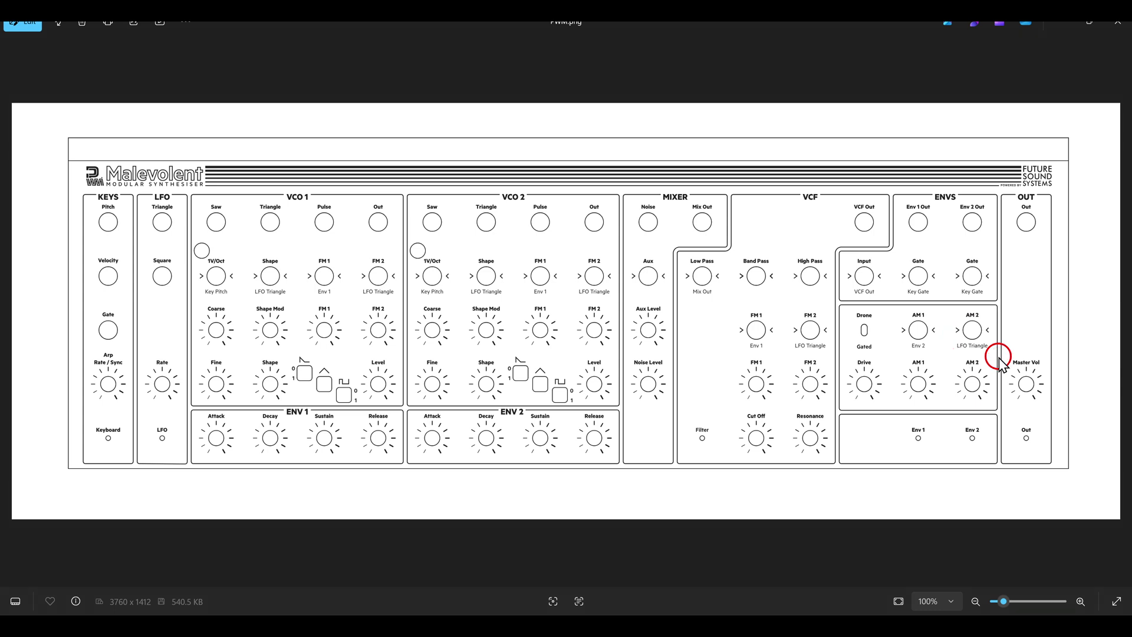
pyautogui.moveTo(853, 370); pyautogui.dragTo(902, 420)
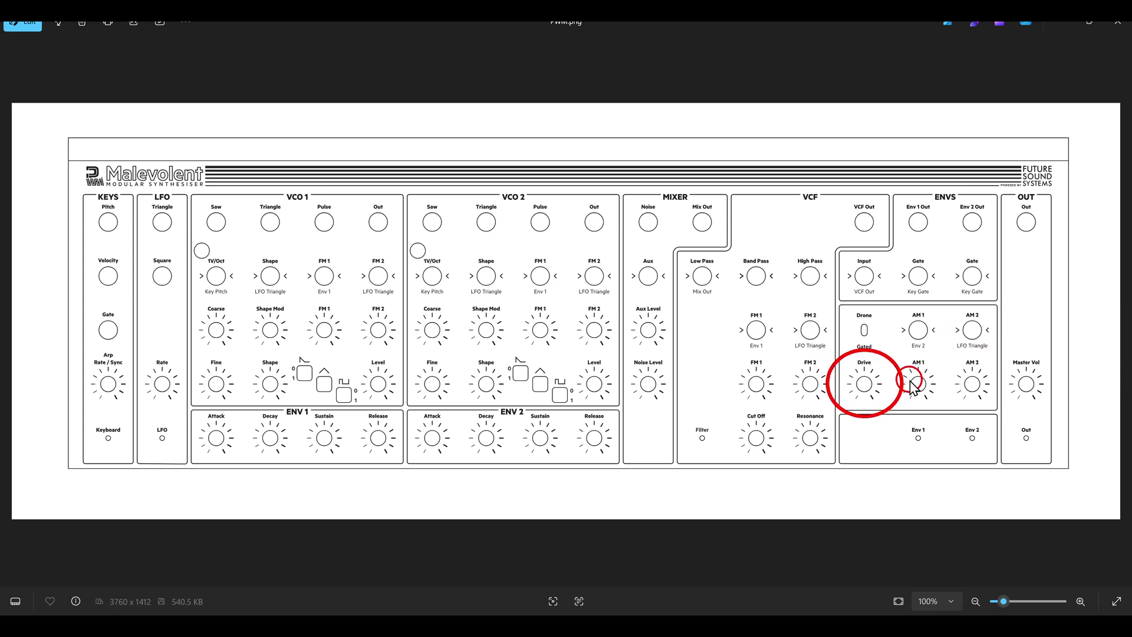
# Switch back to VCV Rack and add two ADSR EG modules beside the Surge XT filter.
pyautogui.press('Escape')
pyautogui.hotkey('alt', 'Tab')
pyautogui.scroll(-2, 767, 319)
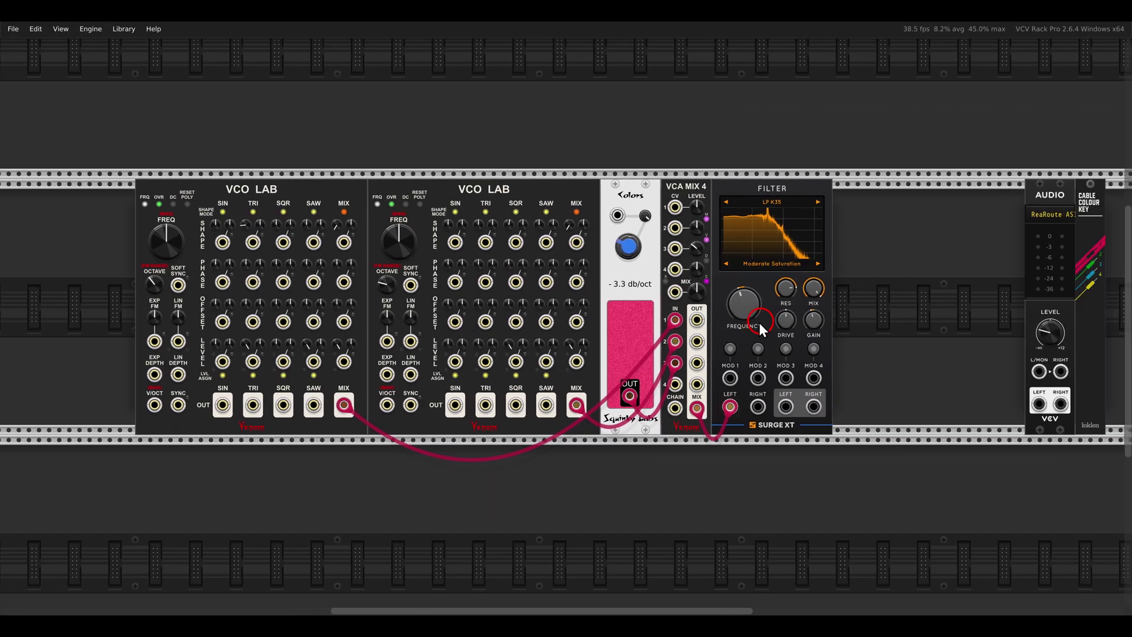
pyautogui.hscroll(10, 760, 323)
pyautogui.rightClick(698, 238)
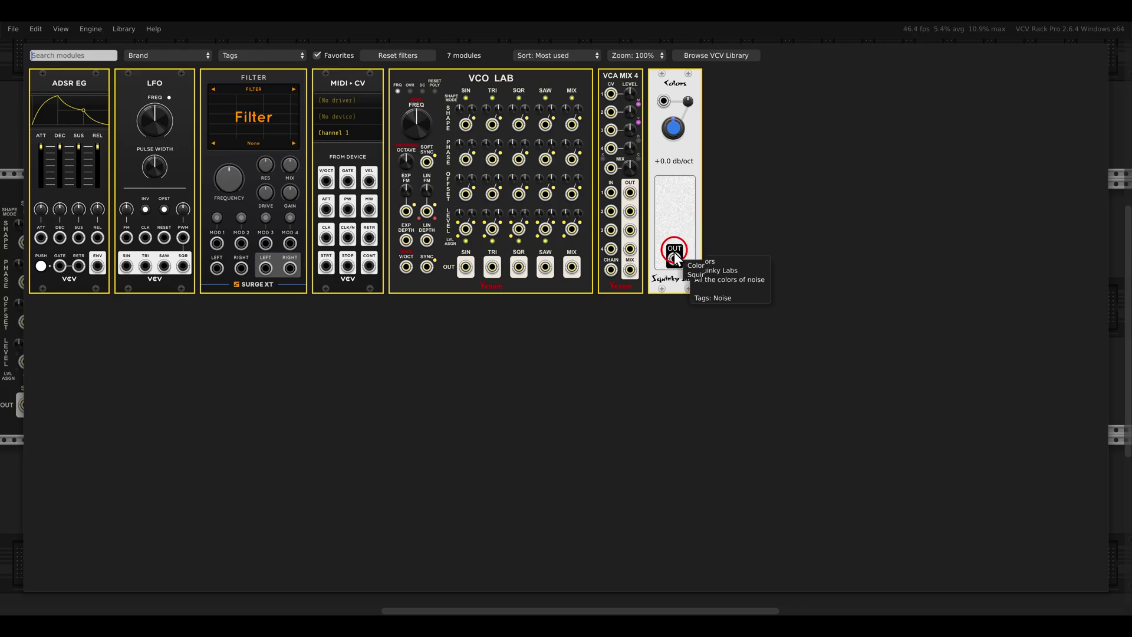
pyautogui.click(81, 105)
pyautogui.hotkey('ctrl', 'd')
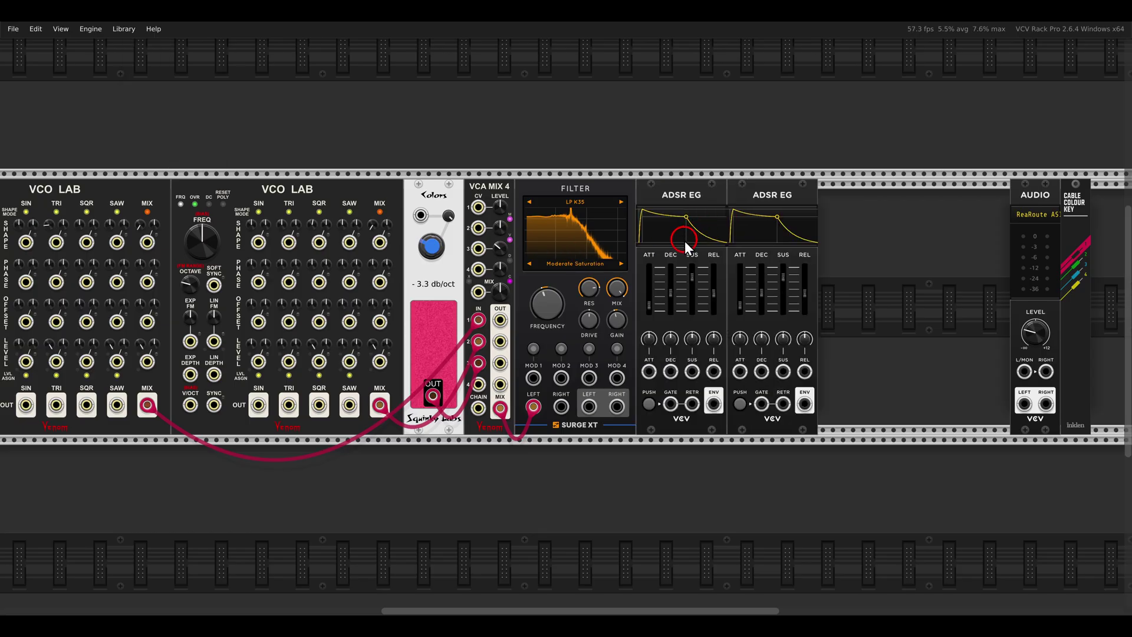
pyautogui.scroll(2, 656, 293)
pyautogui.hscroll(-1, 658, 285)
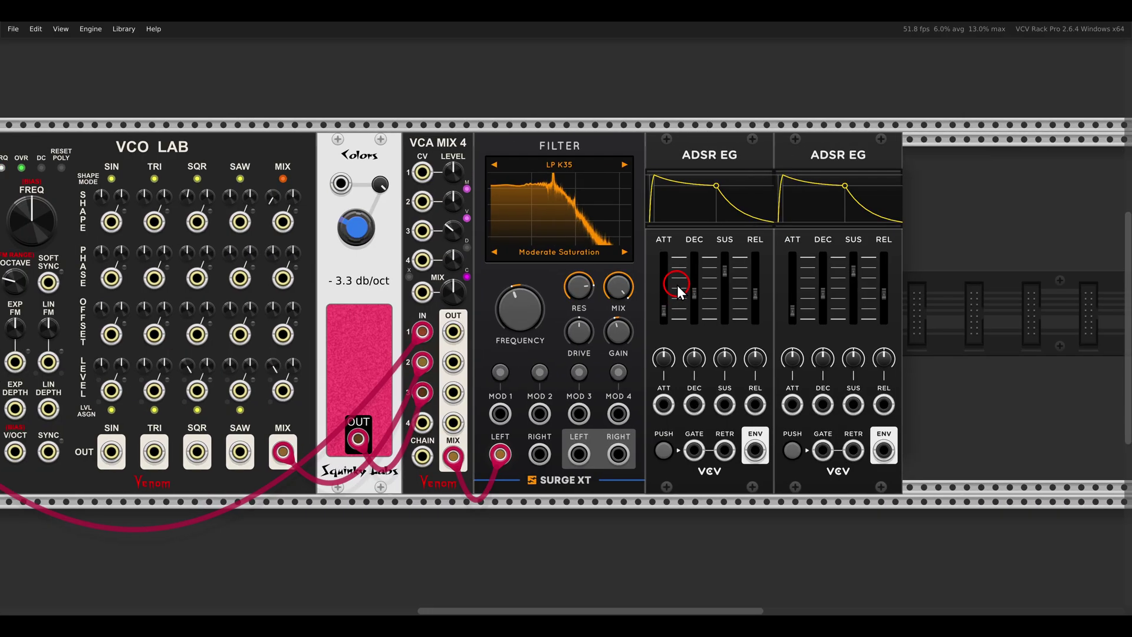
# Patch the first ADSR EG's envelope output to the filter's MOD 1 input and try out its assignment on the Frequency knob.
pyautogui.moveTo(619, 332); pyautogui.dragTo(582, 331)
pyautogui.doubleClick(582, 331)
pyautogui.moveTo(755, 451); pyautogui.dragTo(501, 414)
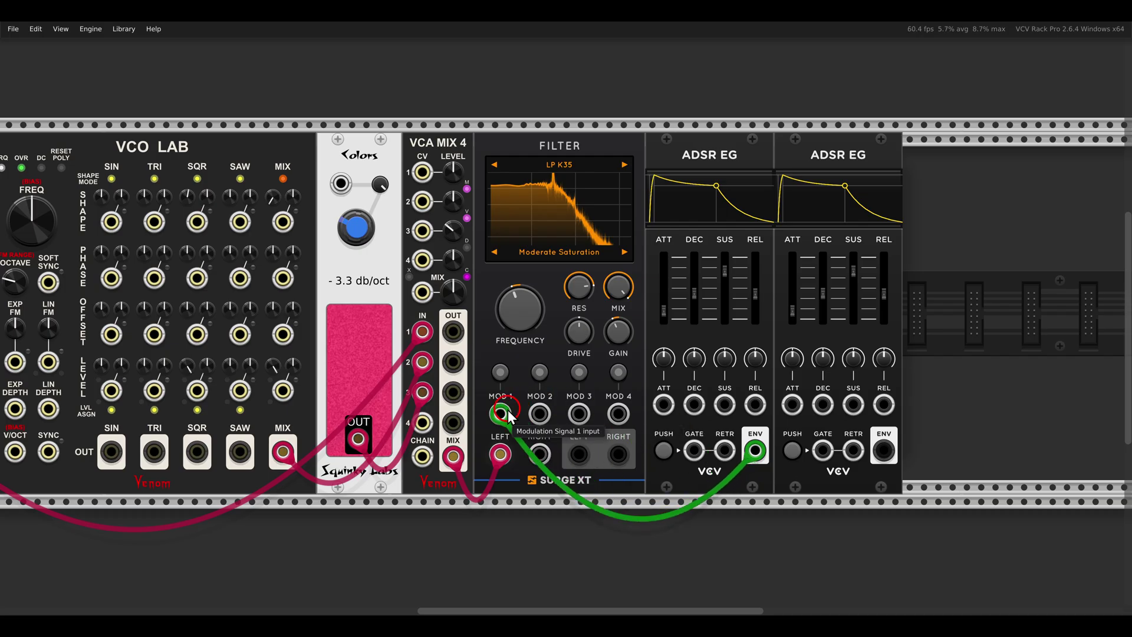
pyautogui.click(501, 372)
pyautogui.moveTo(508, 316); pyautogui.dragTo(497, 284)
pyautogui.click(500, 373)
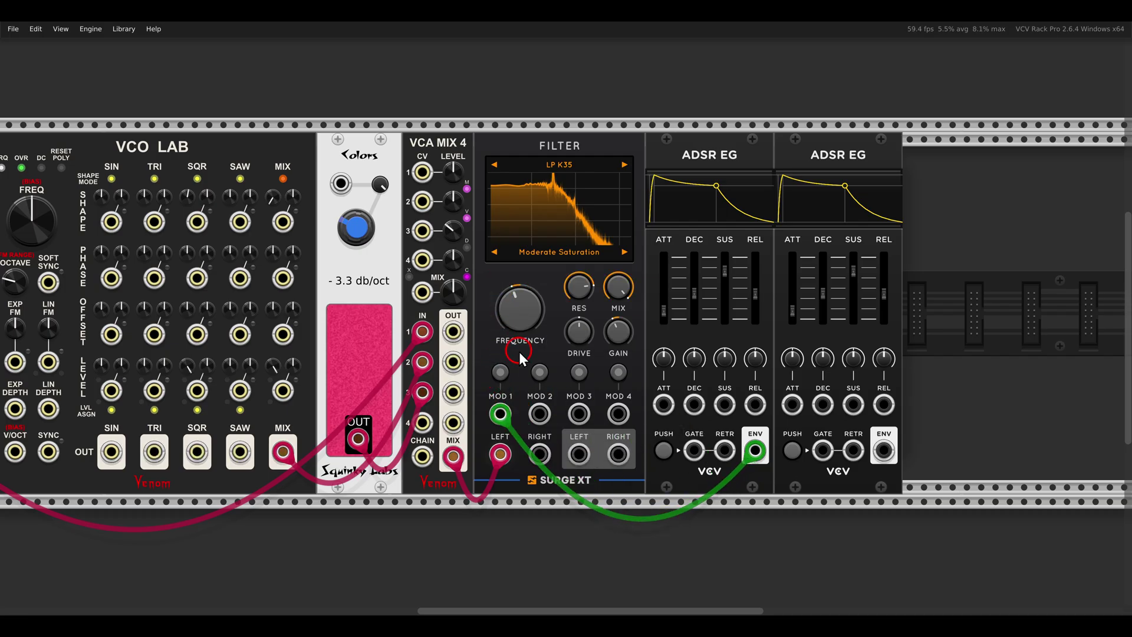
# Patch the first ADSR EG's envelope output to the EXP FM inputs of both VCO Labs.
pyautogui.moveTo(626, 335); pyautogui.dragTo(925, 335)
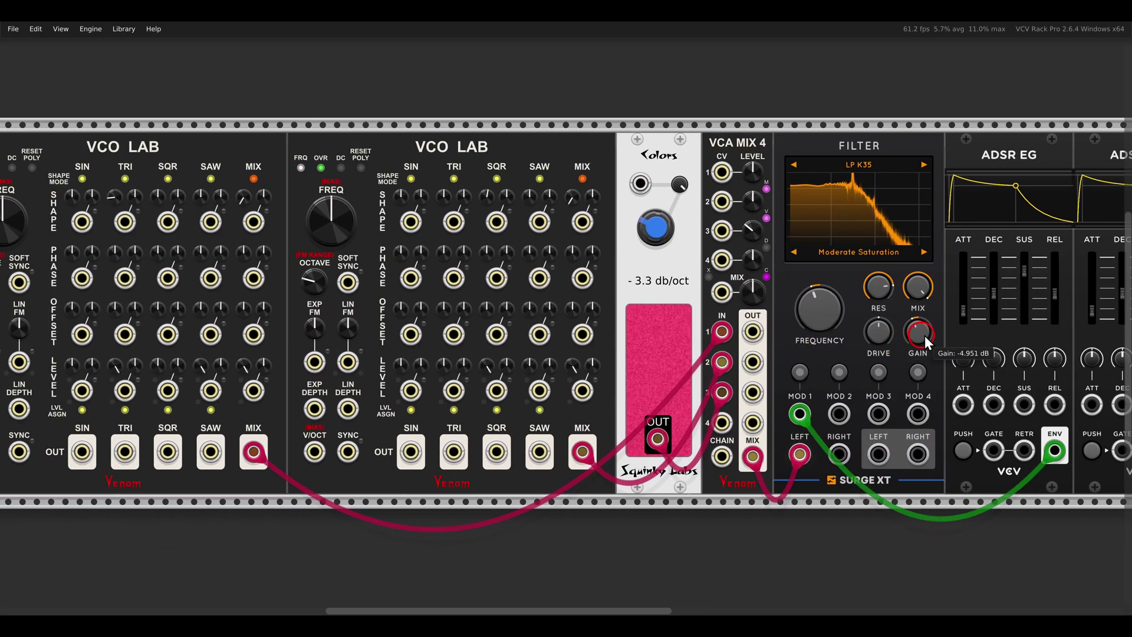
pyautogui.scroll(-2, 799, 329)
pyautogui.moveTo(792, 327); pyautogui.dragTo(850, 334)
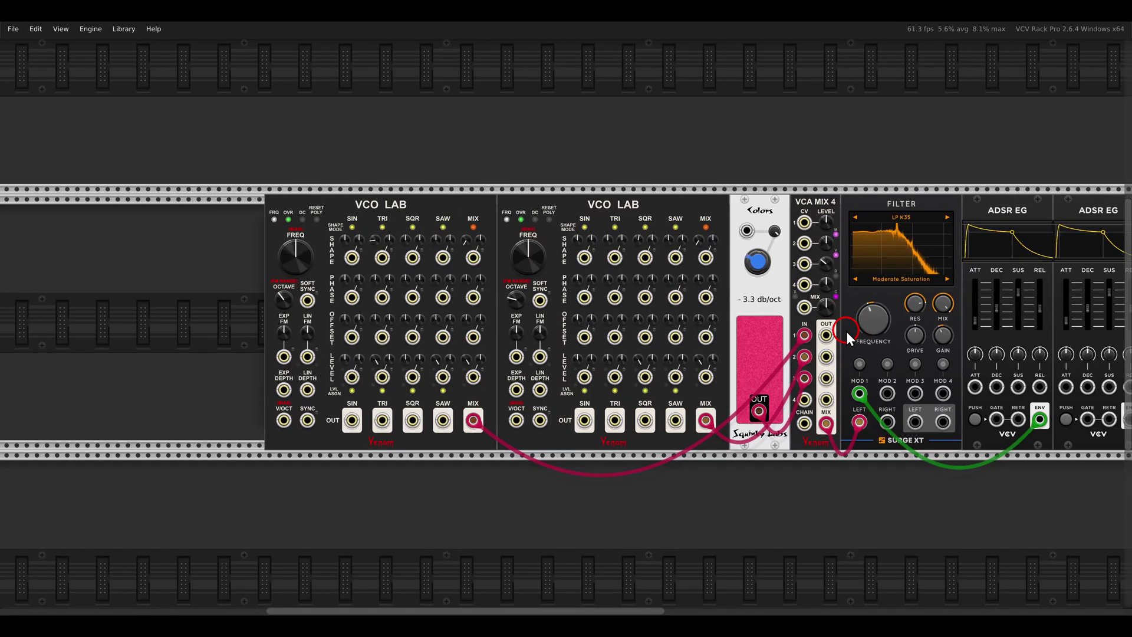
pyautogui.moveTo(1040, 419); pyautogui.dragTo(283, 357)
pyautogui.moveTo(1040, 419); pyautogui.dragTo(516, 357)
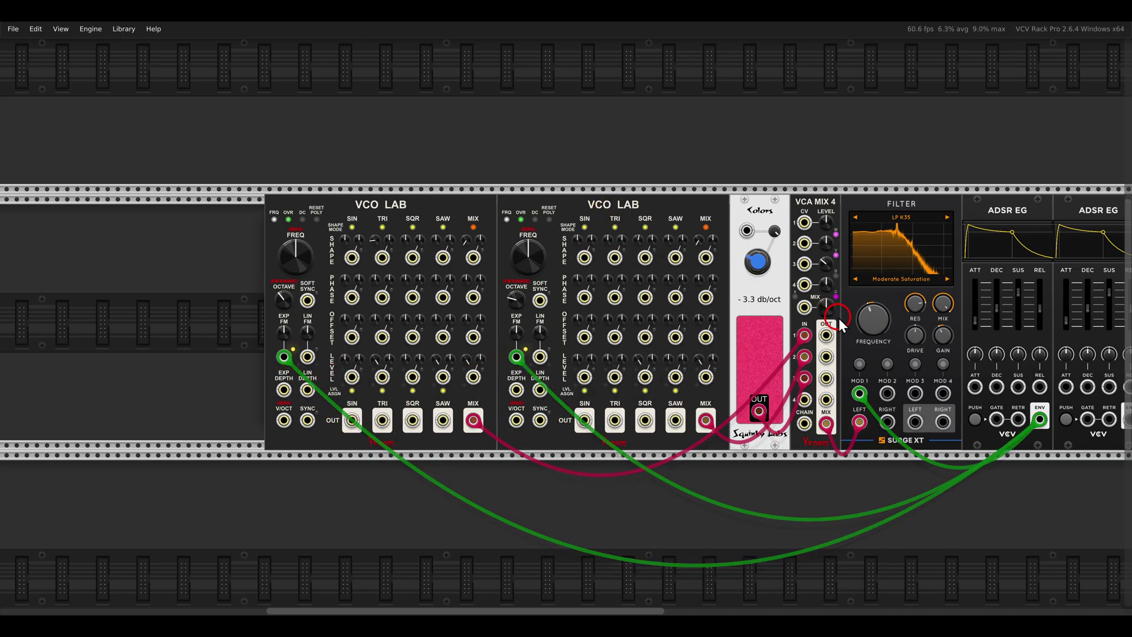
# Patch the second ADSR EG's envelope output to the filter's MOD 2 input and assign MOD 2 to modulate the Gain.
pyautogui.hscroll(5, 841, 326)
pyautogui.scroll(3, 678, 407)
pyautogui.moveTo(906, 455); pyautogui.dragTo(496, 412)
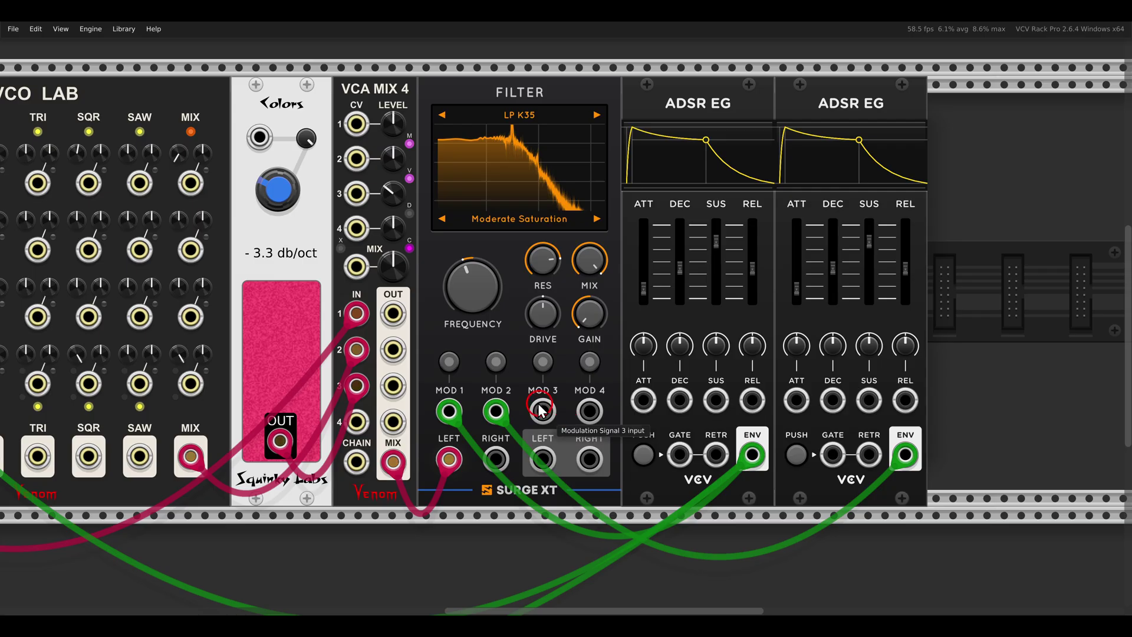
pyautogui.click(496, 362)
pyautogui.moveTo(589, 315); pyautogui.dragTo(578, 289)
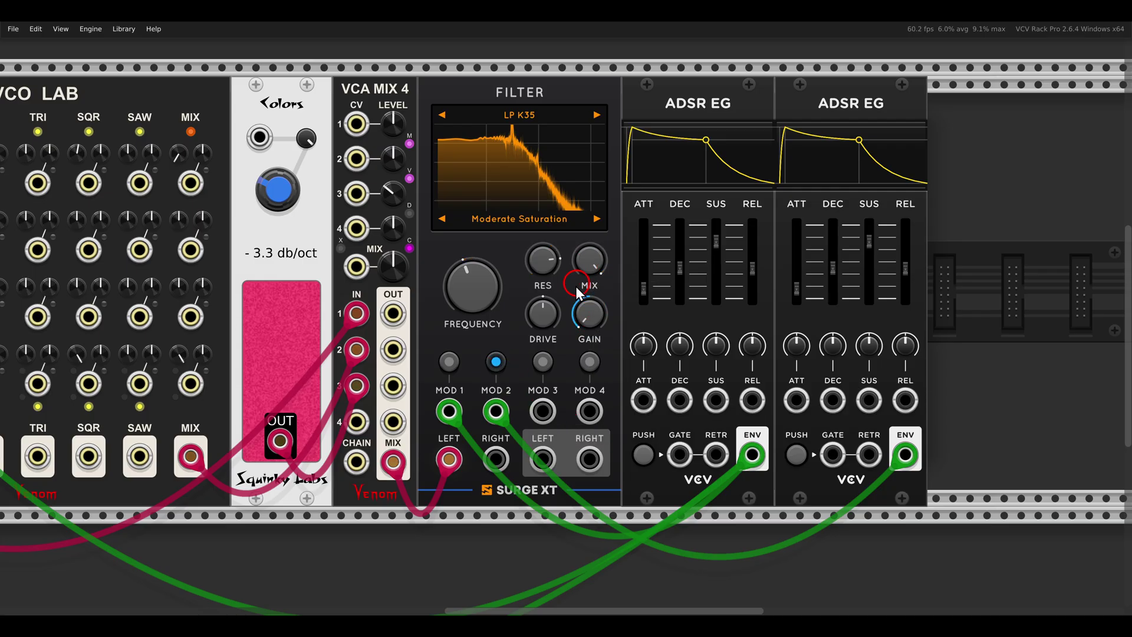
pyautogui.click(497, 360)
# Patch the filter's left output to the Audio module's L/MON input and trigger the second envelope manually to test the sound.
pyautogui.scroll(-4, 531, 367)
pyautogui.moveTo(538, 431); pyautogui.dragTo(1057, 390)
pyautogui.click(719, 428)
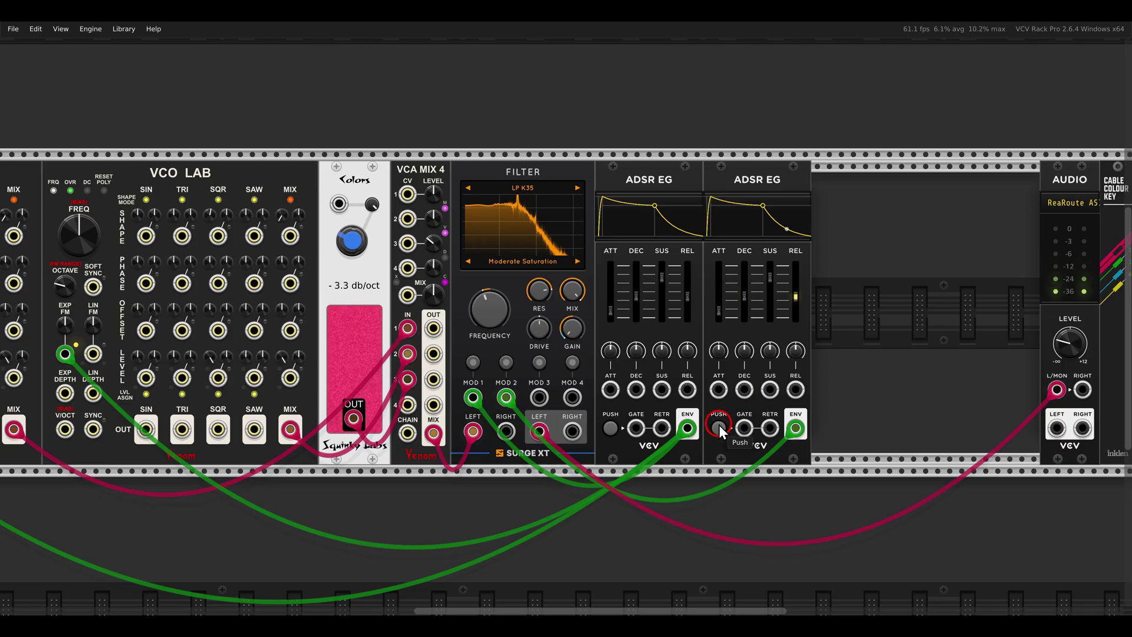
pyautogui.click(719, 427)
pyautogui.click(719, 427)
pyautogui.click(841, 340)
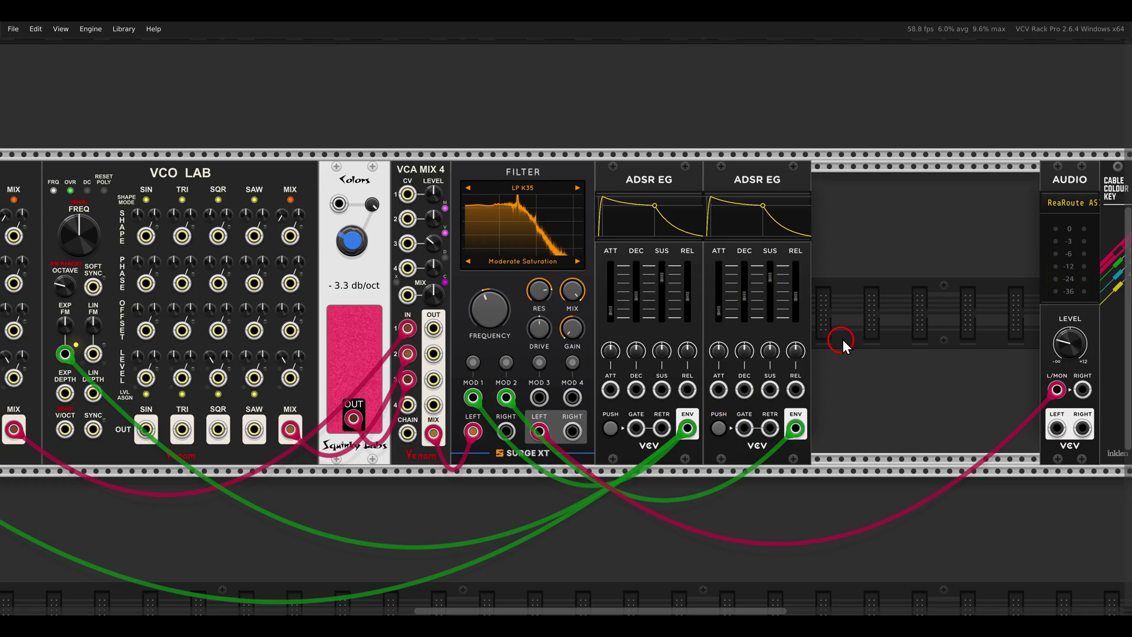
# Switch to the panel diagram and examine the LFO section and the FM 2, Shape and AM 2 inputs fed by the LFO triangle.
pyautogui.hotkey('alt', 'Tab')
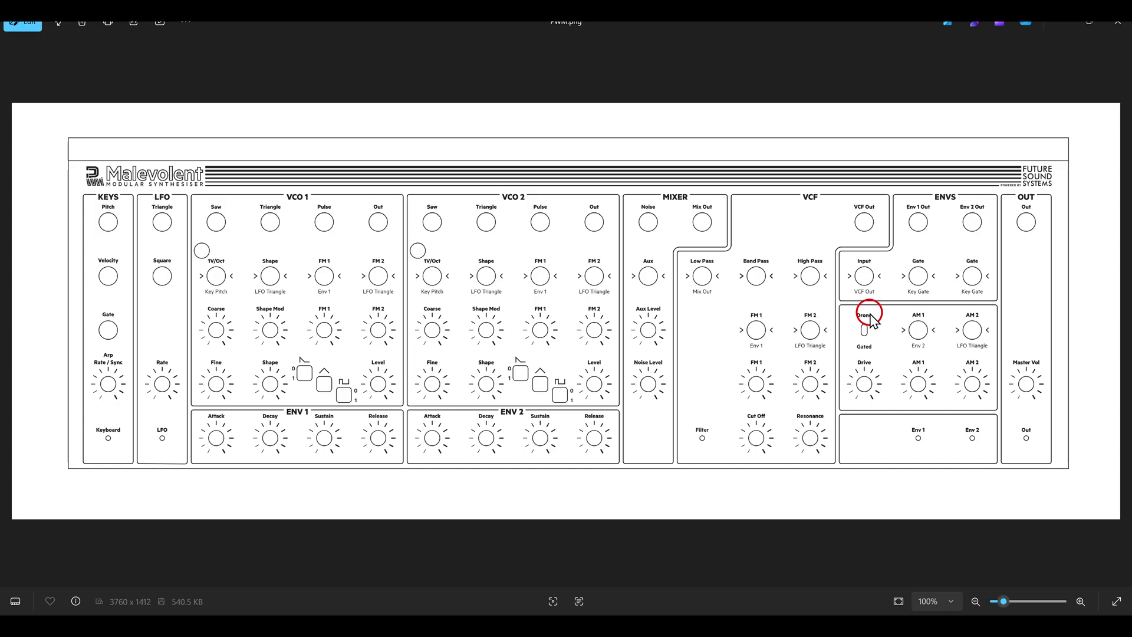
pyautogui.moveTo(146, 193); pyautogui.dragTo(201, 308)
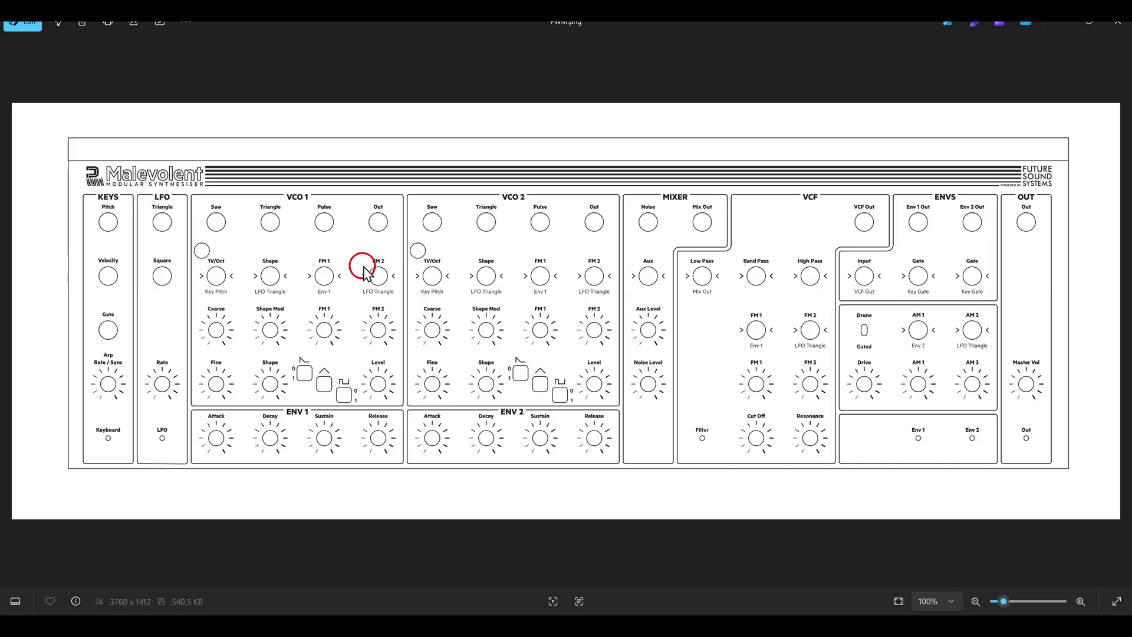
pyautogui.moveTo(362, 265)
pyautogui.mouseDown()
pyautogui.moveTo(372, 250)
pyautogui.moveTo(407, 316)
pyautogui.mouseUp()
pyautogui.moveTo(575, 263); pyautogui.dragTo(626, 315)
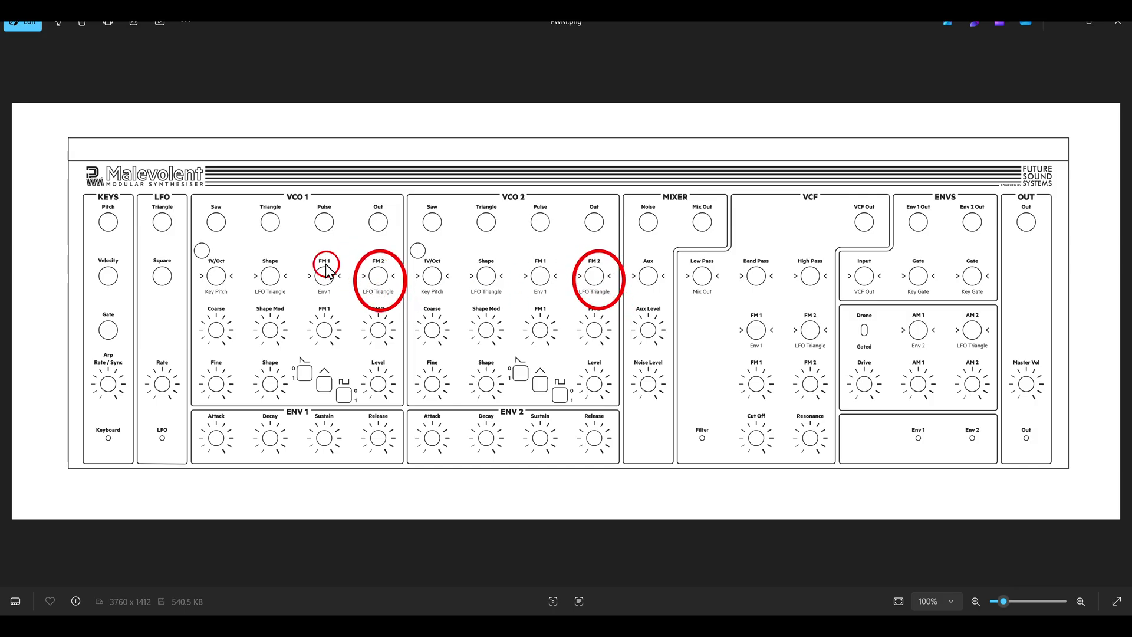
pyautogui.moveTo(241, 255); pyautogui.dragTo(301, 305)
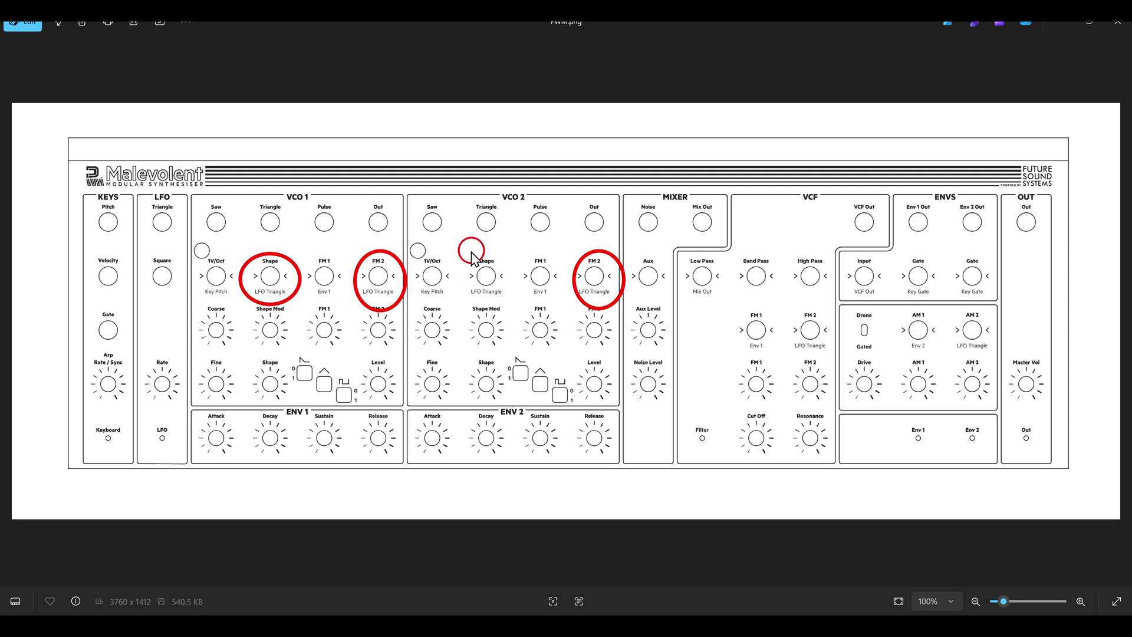
pyautogui.moveTo(472, 258)
pyautogui.mouseDown()
pyautogui.moveTo(511, 309)
pyautogui.moveTo(466, 255)
pyautogui.mouseUp()
pyautogui.moveTo(960, 317); pyautogui.dragTo(996, 367)
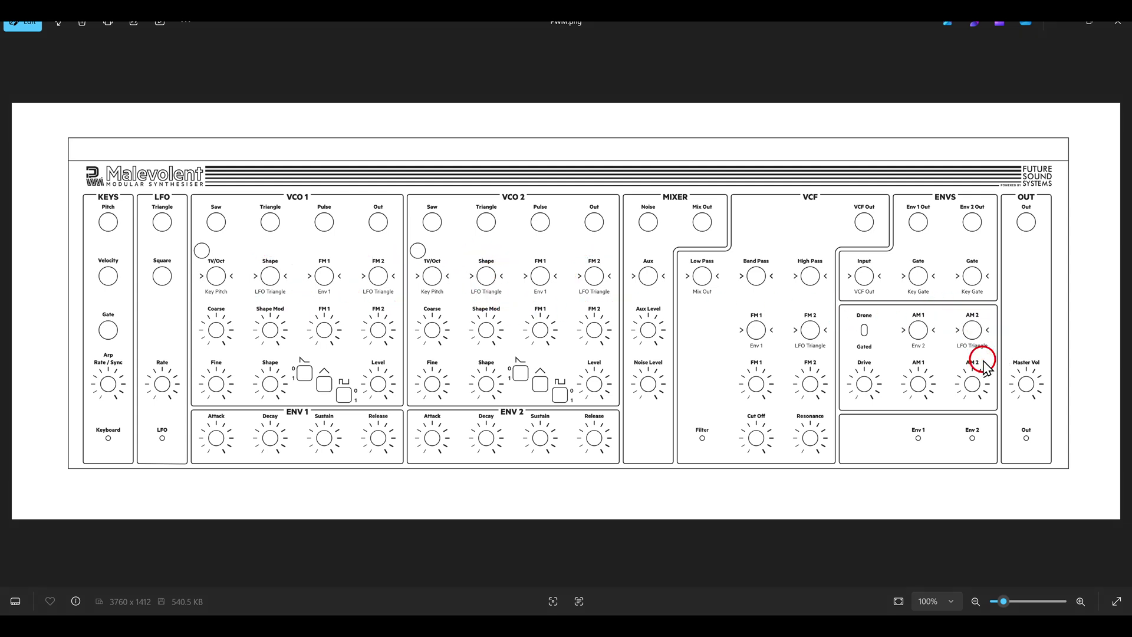
# Return to VCV Rack and add an LFO module in front of the first VCO Lab.
pyautogui.hotkey('alt', 'Tab')
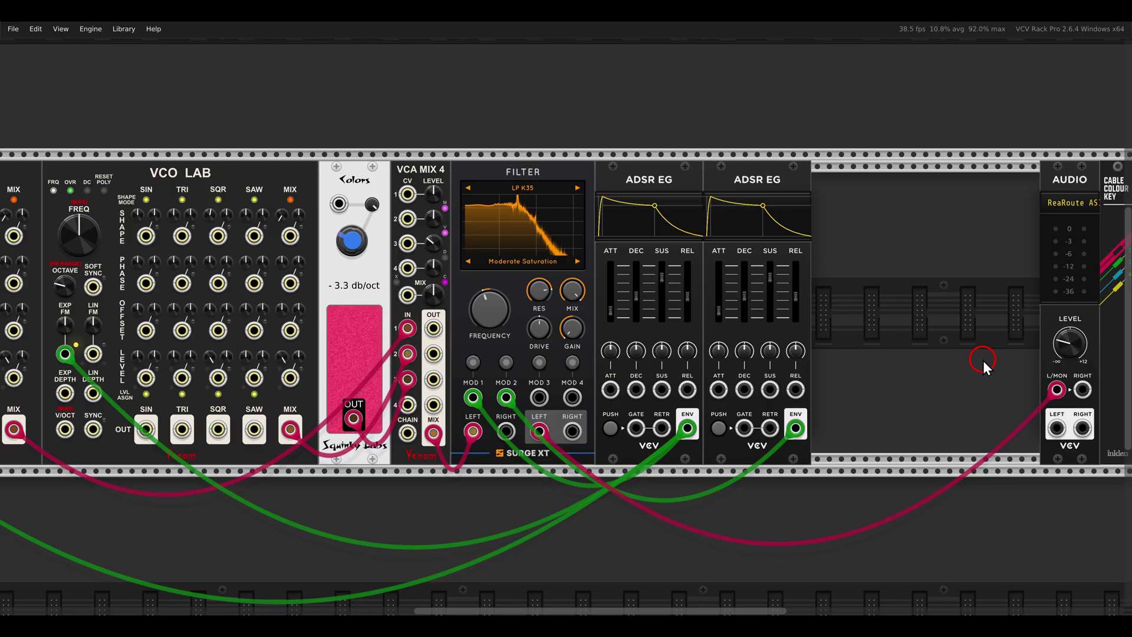
pyautogui.scroll(-2, 626, 354)
pyautogui.hscroll(-8, 328, 306)
pyautogui.rightClick(302, 304)
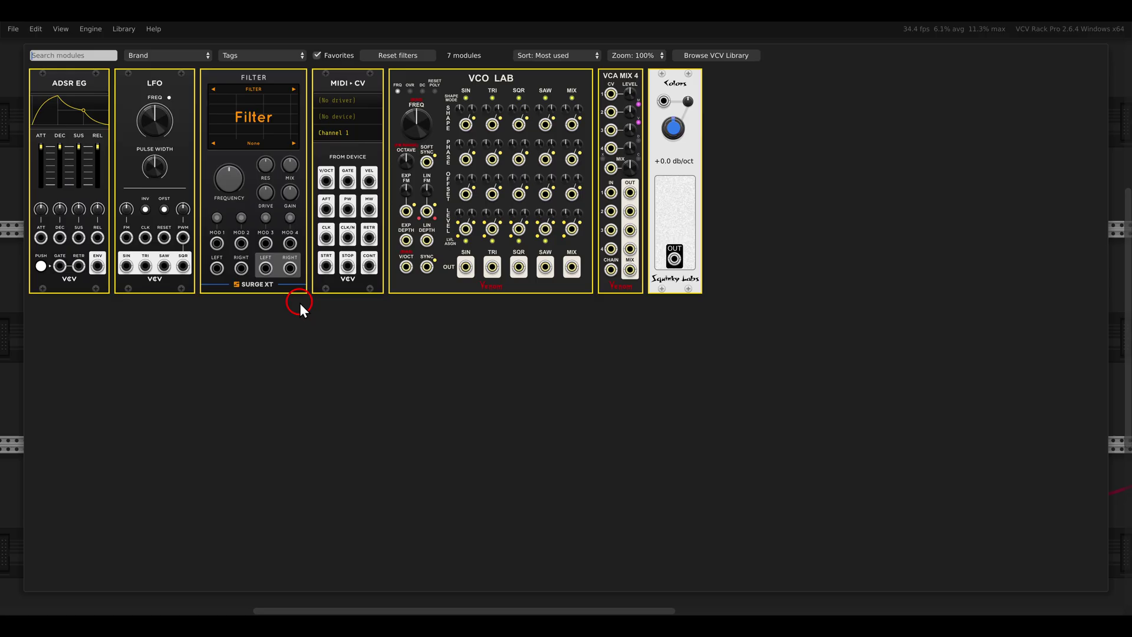
pyautogui.moveTo(153, 103); pyautogui.dragTo(288, 331)
pyautogui.scroll(2, 272, 392)
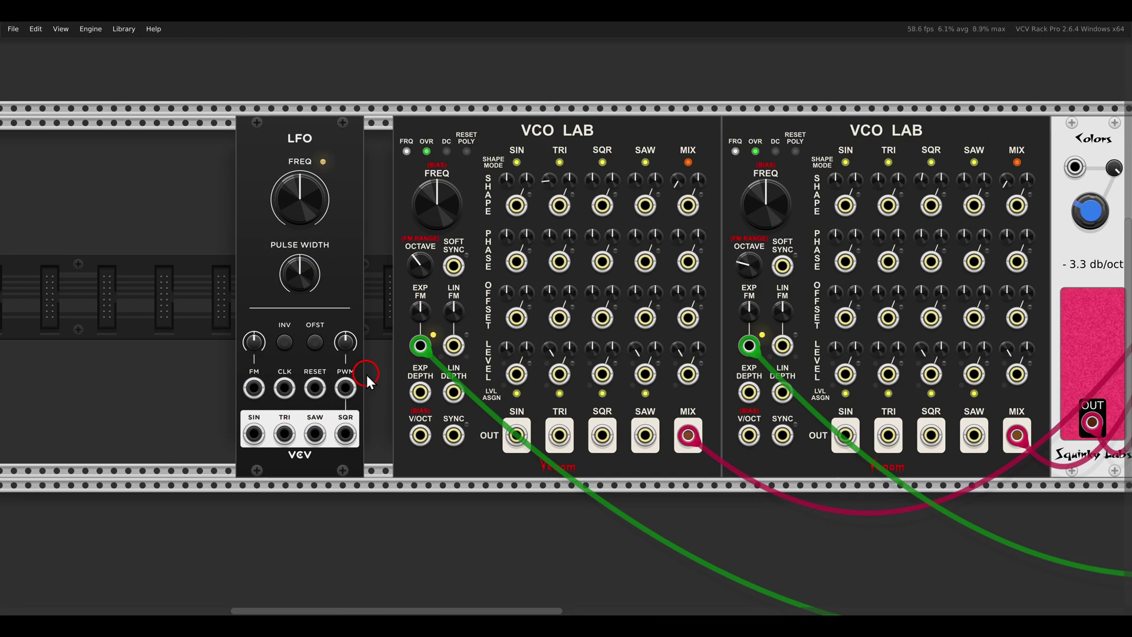
pyautogui.scroll(-1, 645, 316)
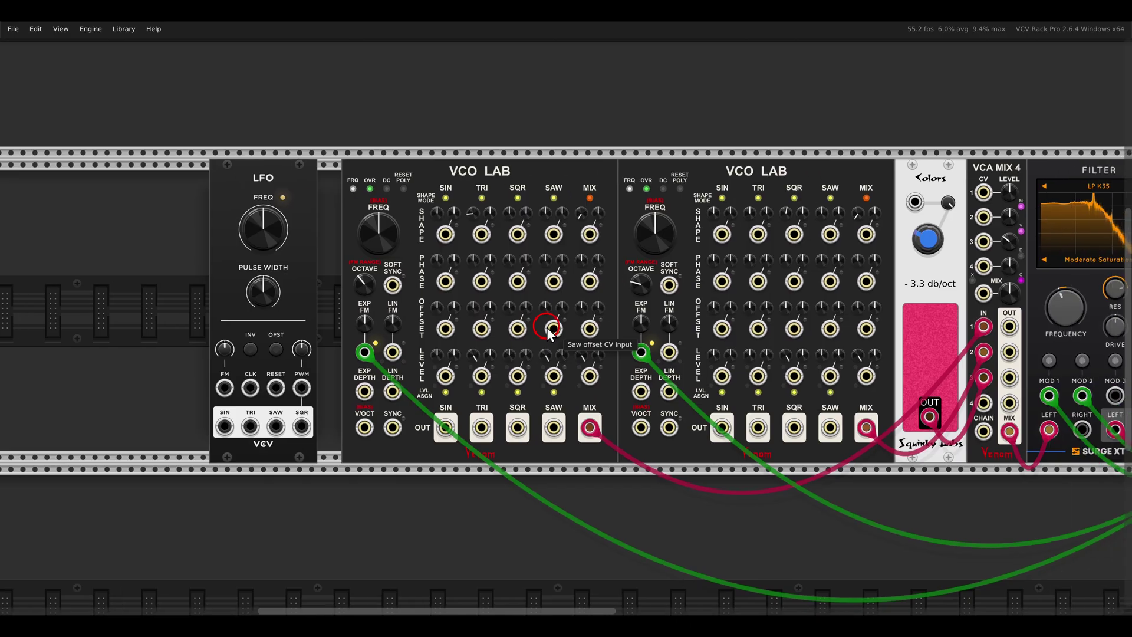
# Patch the LFO's triangle output to the TRI, SQR and SAW shape and LIN FM inputs of both VCO Labs and to the filter's MOD 3.
pyautogui.moveTo(252, 426); pyautogui.dragTo(554, 234)
pyautogui.moveTo(554, 234); pyautogui.dragTo(391, 350)
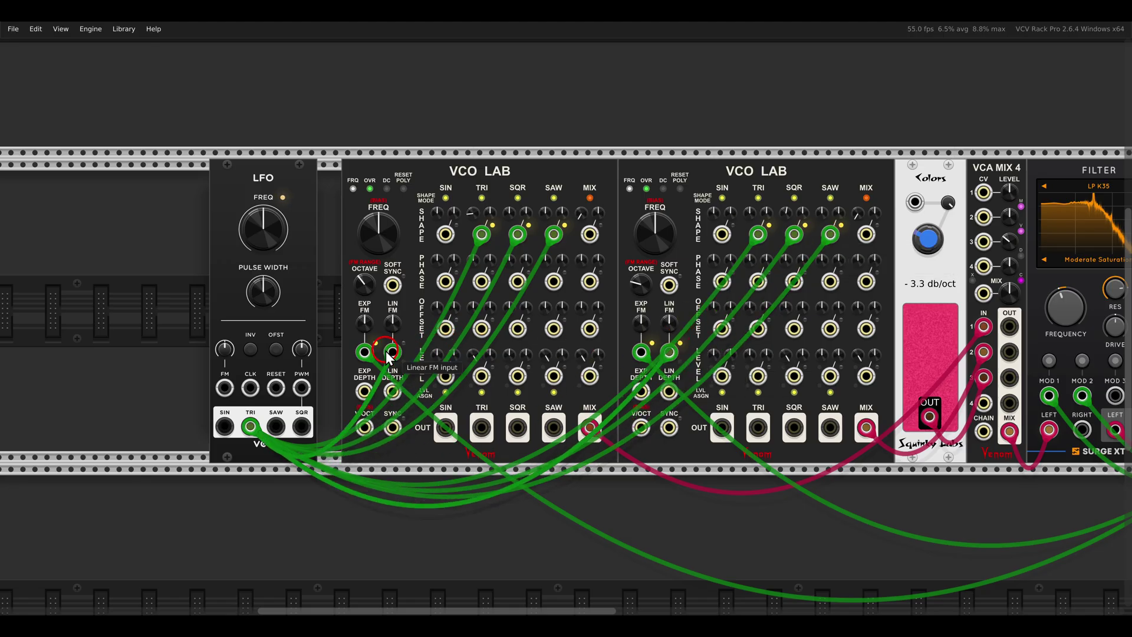
pyautogui.moveTo(755, 328); pyautogui.dragTo(883, 382)
pyautogui.hscroll(-3, 571, 327)
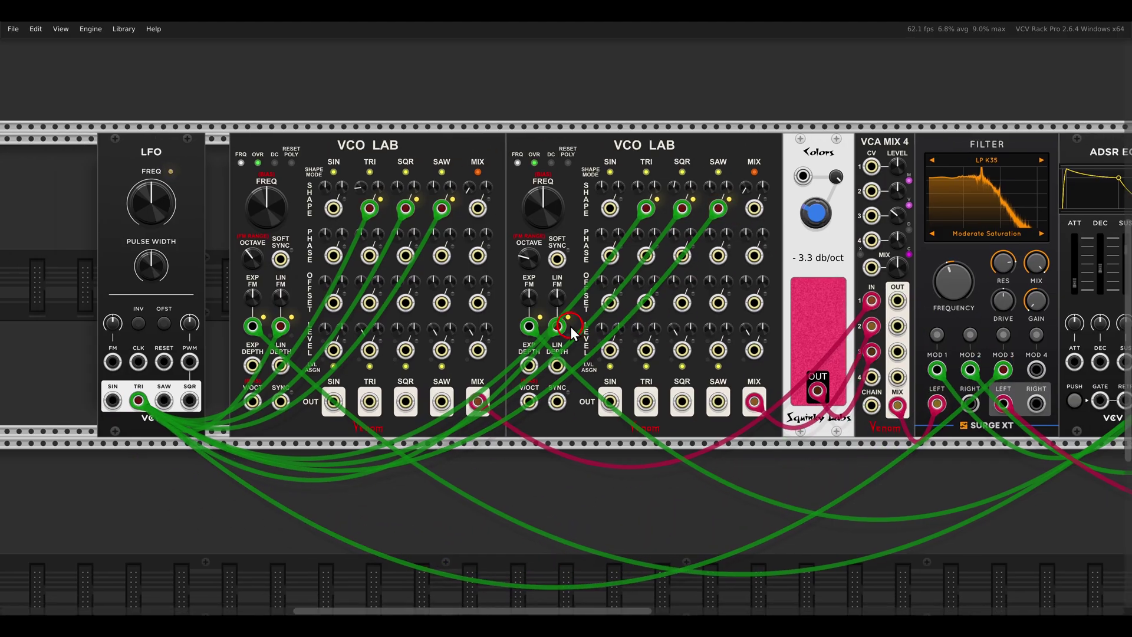
# Make the linear FM inputs of both VCO Labs DC coupled.
pyautogui.scroll(5, 575, 317)
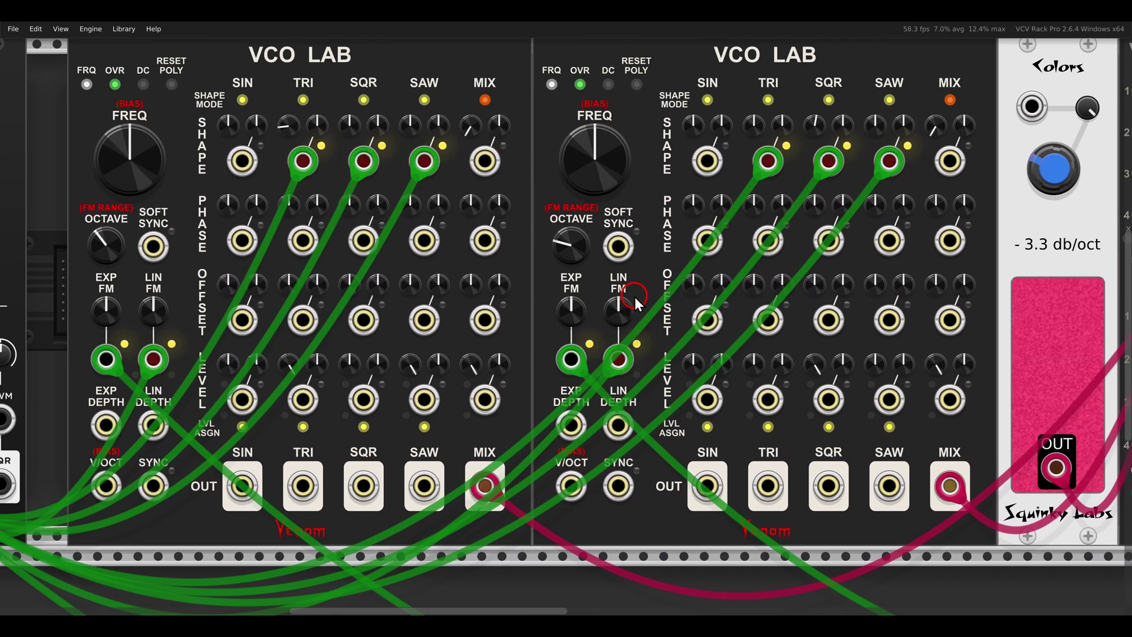
pyautogui.rightClick(618, 356)
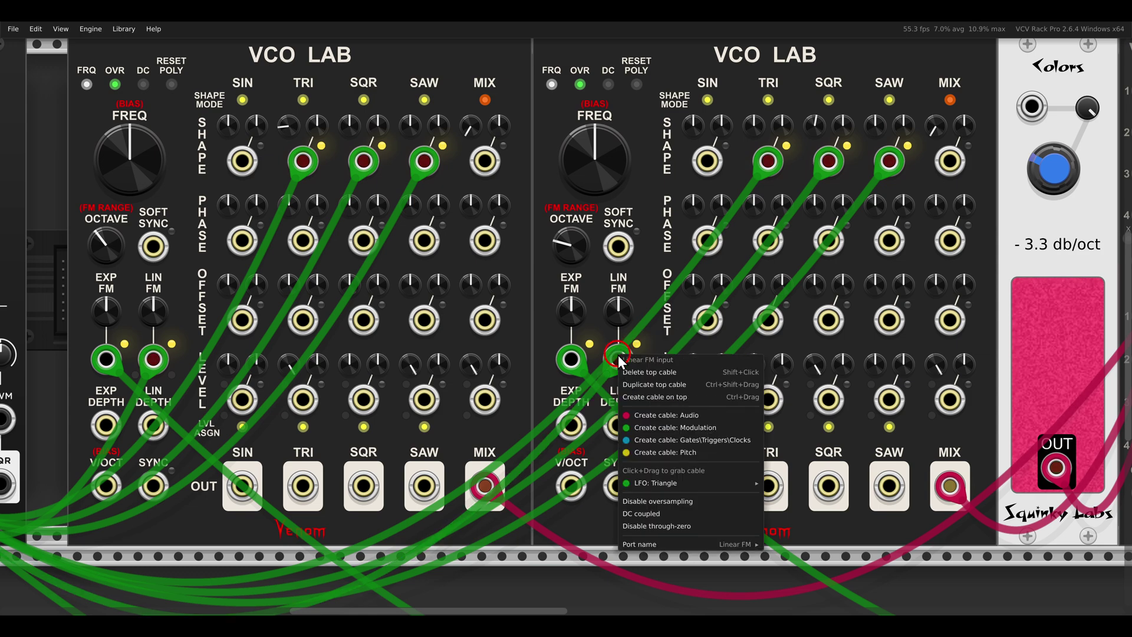
pyautogui.click(647, 515)
pyautogui.rightClick(153, 360)
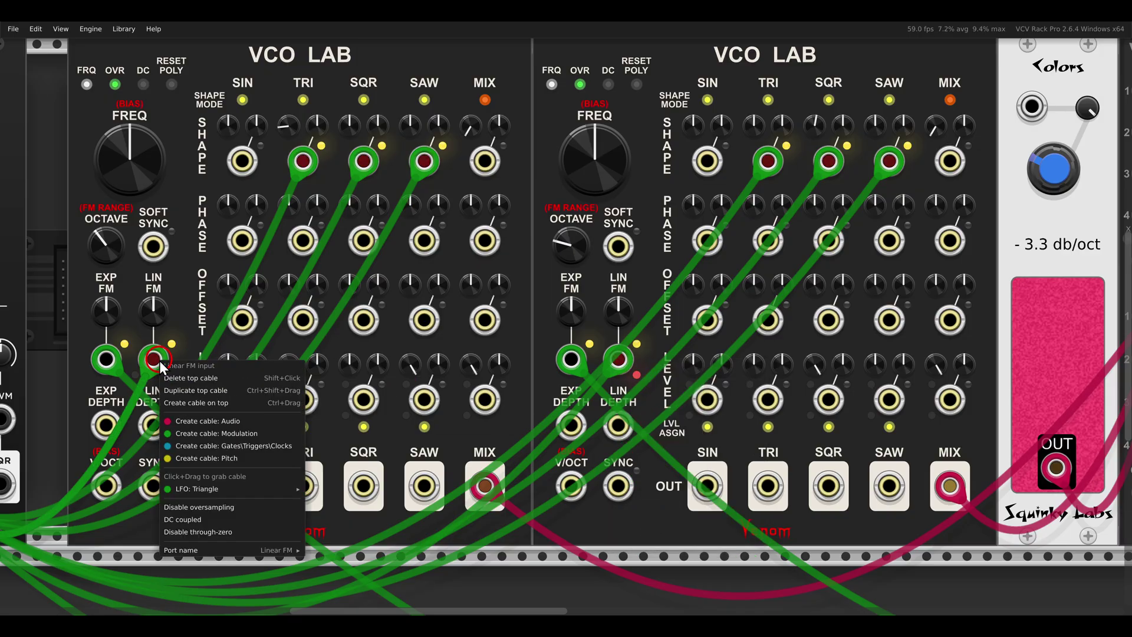
pyautogui.click(225, 520)
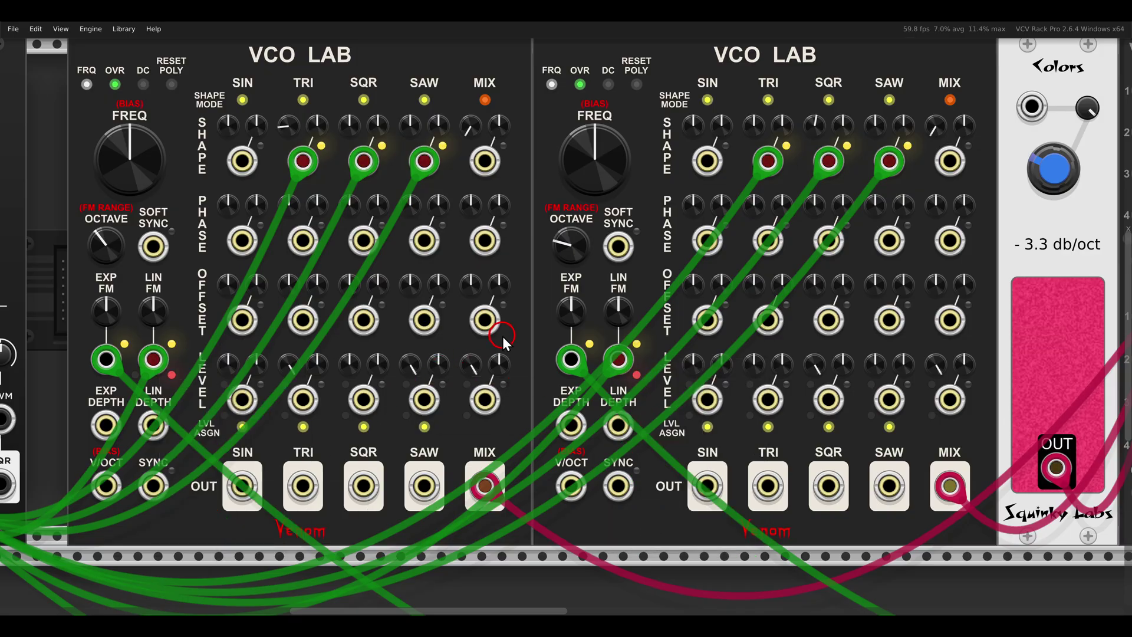
# Move the LFO flush against the first VCO Lab and add a MIDI-CV module in front of it.
pyautogui.scroll(-3, 501, 333)
pyautogui.hscroll(-8, 469, 310)
pyautogui.moveTo(442, 195); pyautogui.dragTo(485, 196)
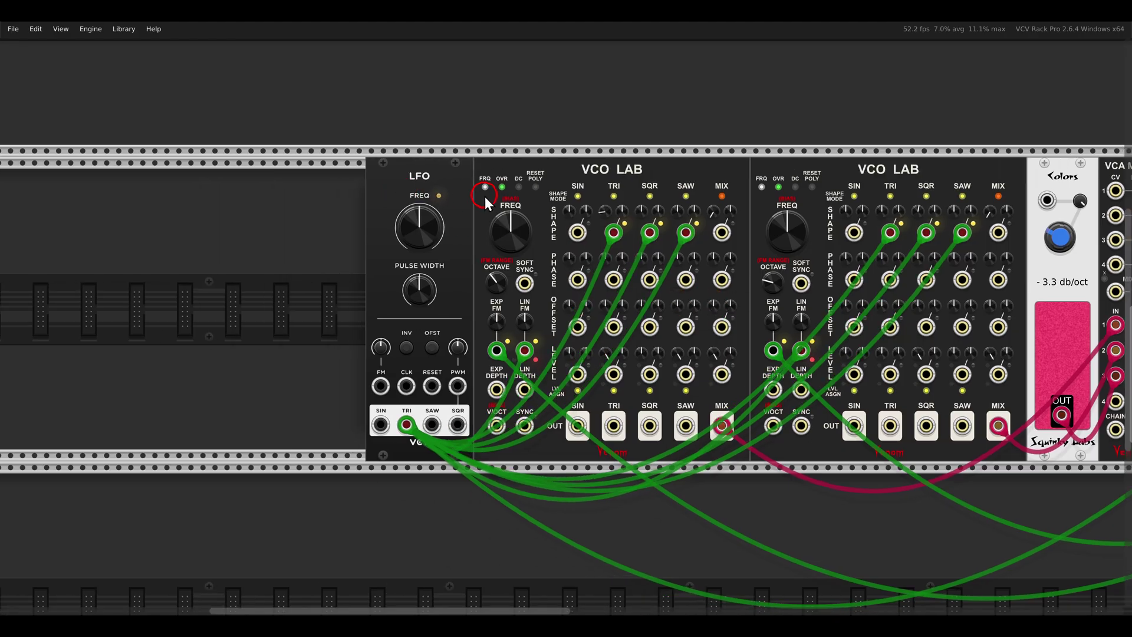
pyautogui.rightClick(331, 224)
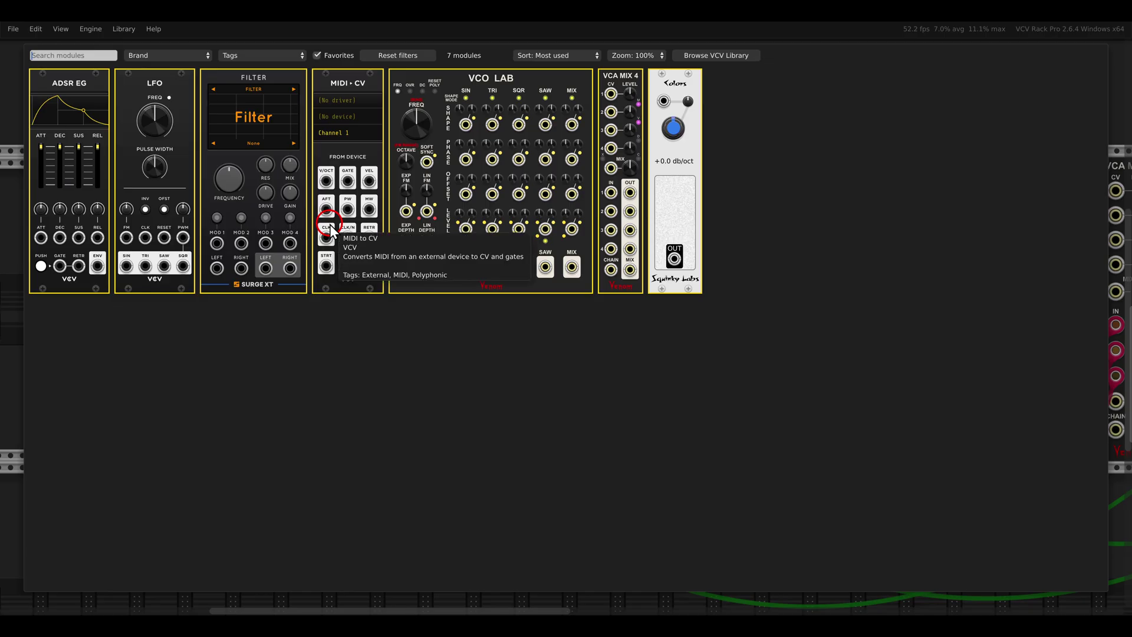
pyautogui.click(349, 89)
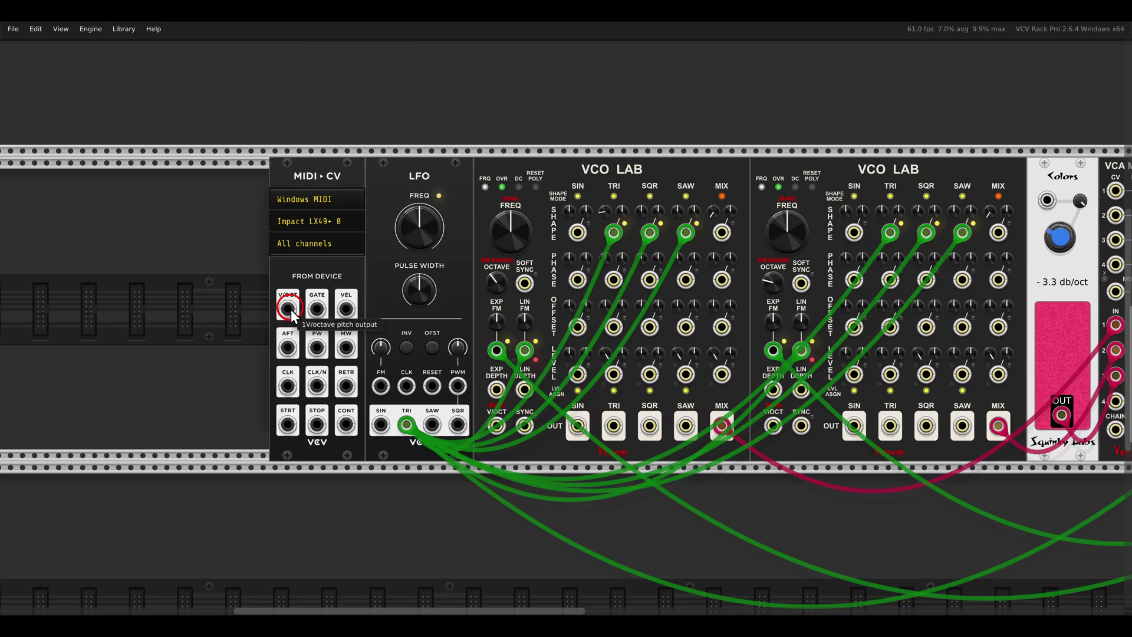
# Patch the MIDI-CV pitch output to both VCO Labs' V/OCT inputs and its gate output to both ADSR EG gate inputs.
pyautogui.moveTo(288, 308); pyautogui.dragTo(773, 425)
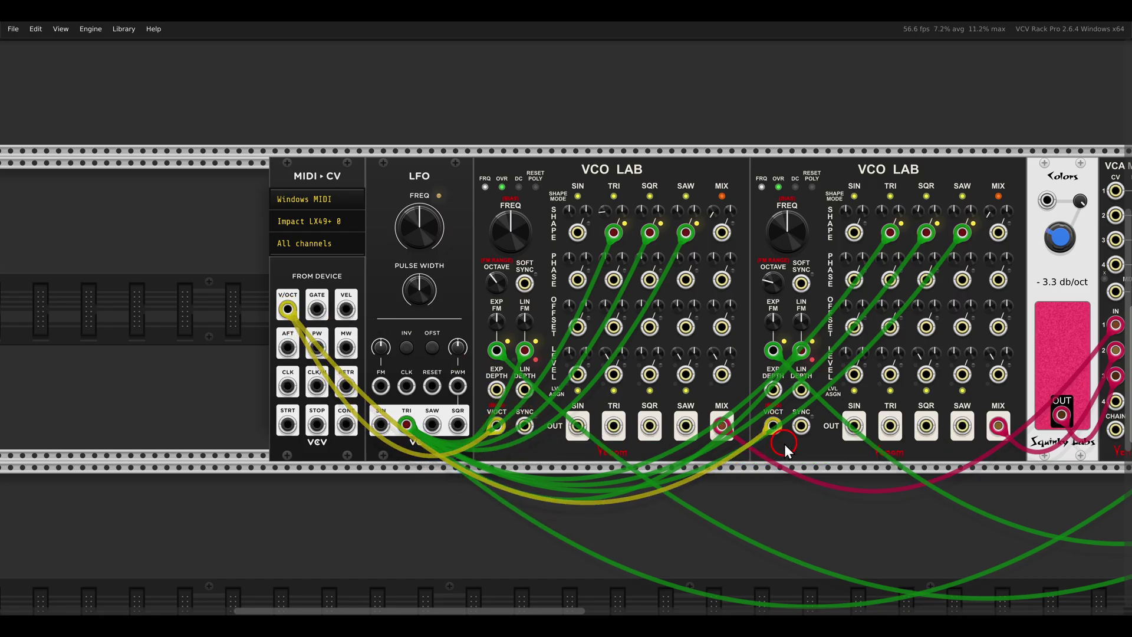
pyautogui.scroll(-2, 758, 440)
pyautogui.moveTo(612, 419); pyautogui.dragTo(308, 385)
pyautogui.moveTo(135, 312); pyautogui.dragTo(938, 396)
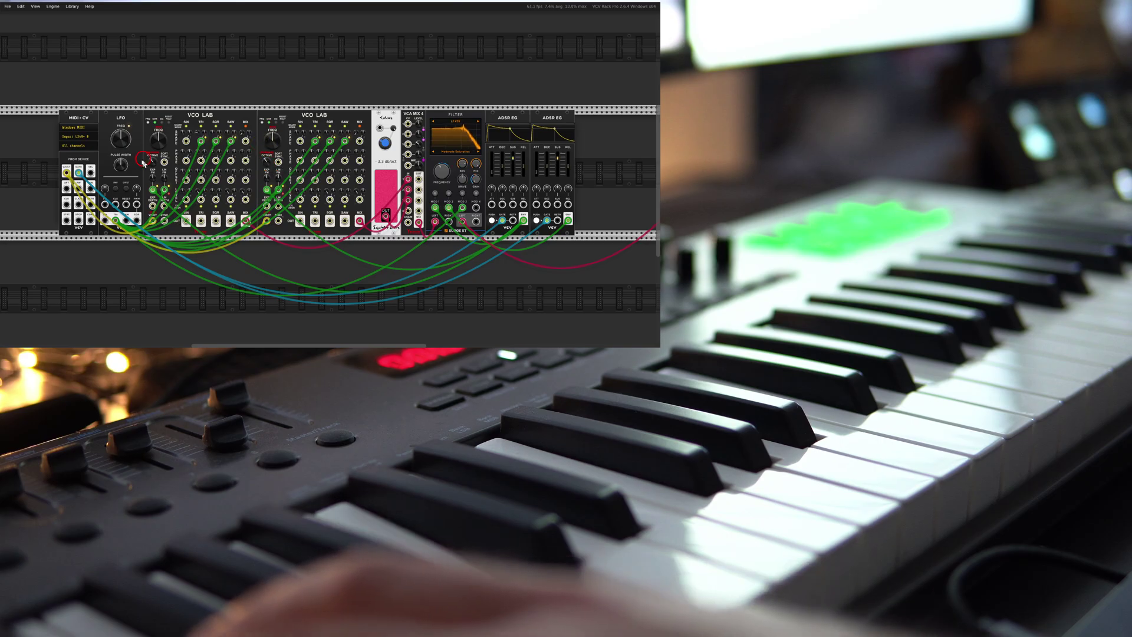
pyautogui.moveTo(155, 167)
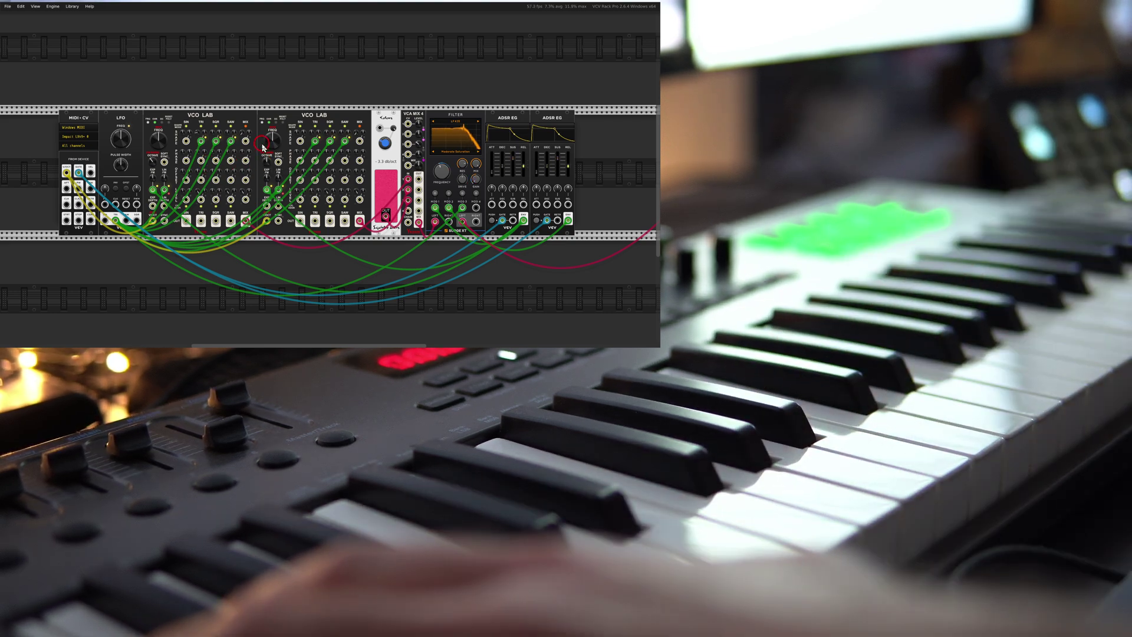
pyautogui.moveTo(461, 181)
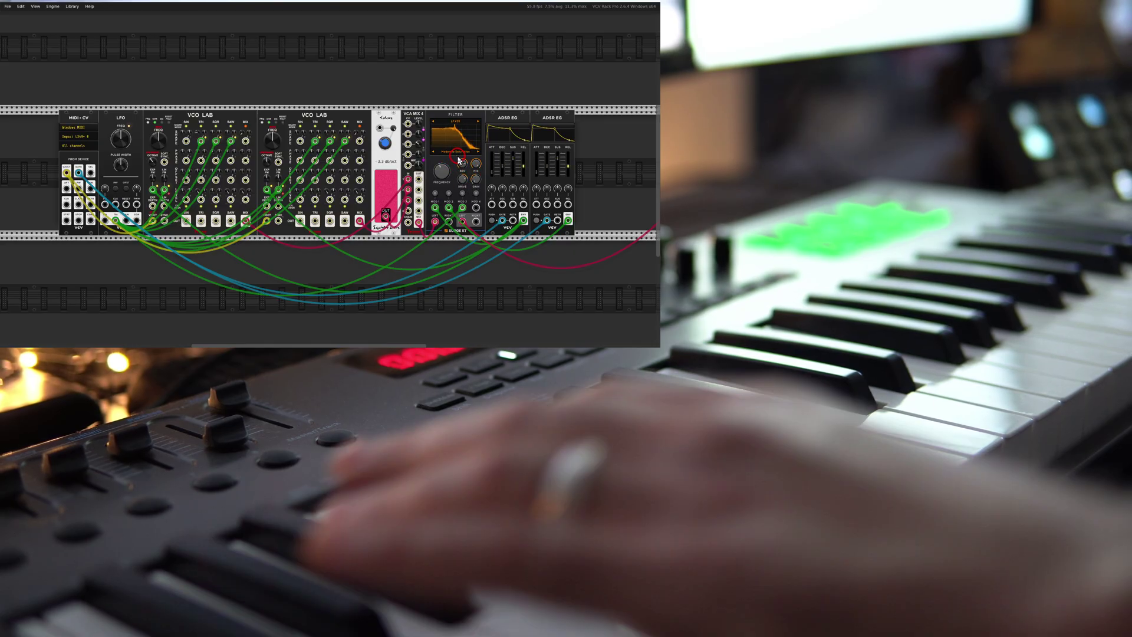
# Set the LP K35 filter's subtype to No Saturation, trying Mild Saturation along the way.
pyautogui.scroll(5, 469, 163)
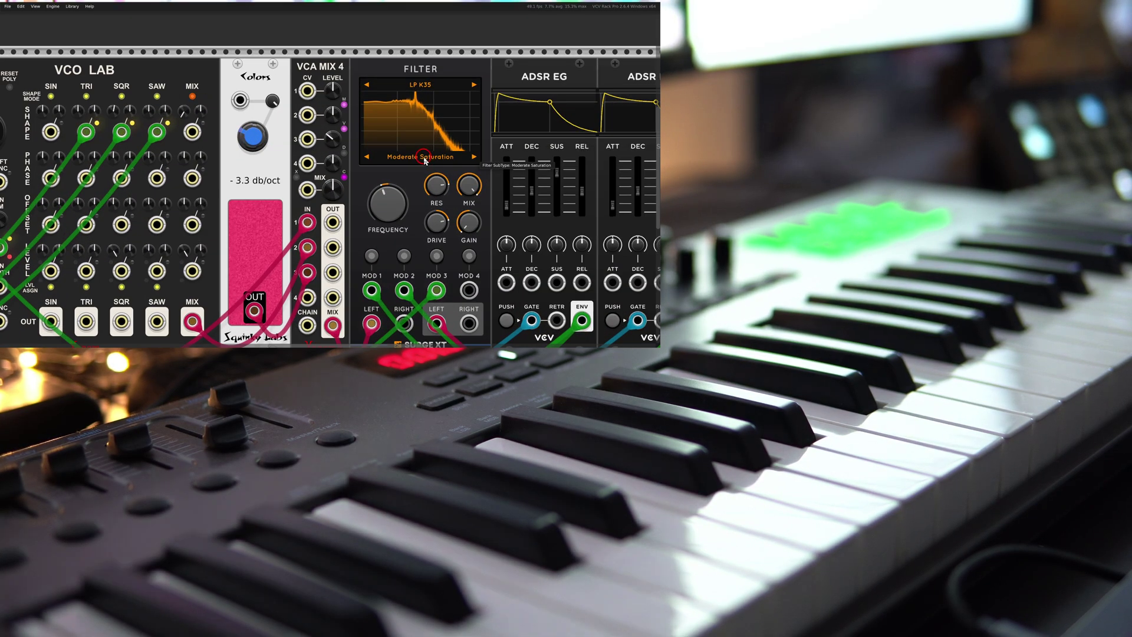
pyautogui.click(427, 159)
pyautogui.click(436, 167)
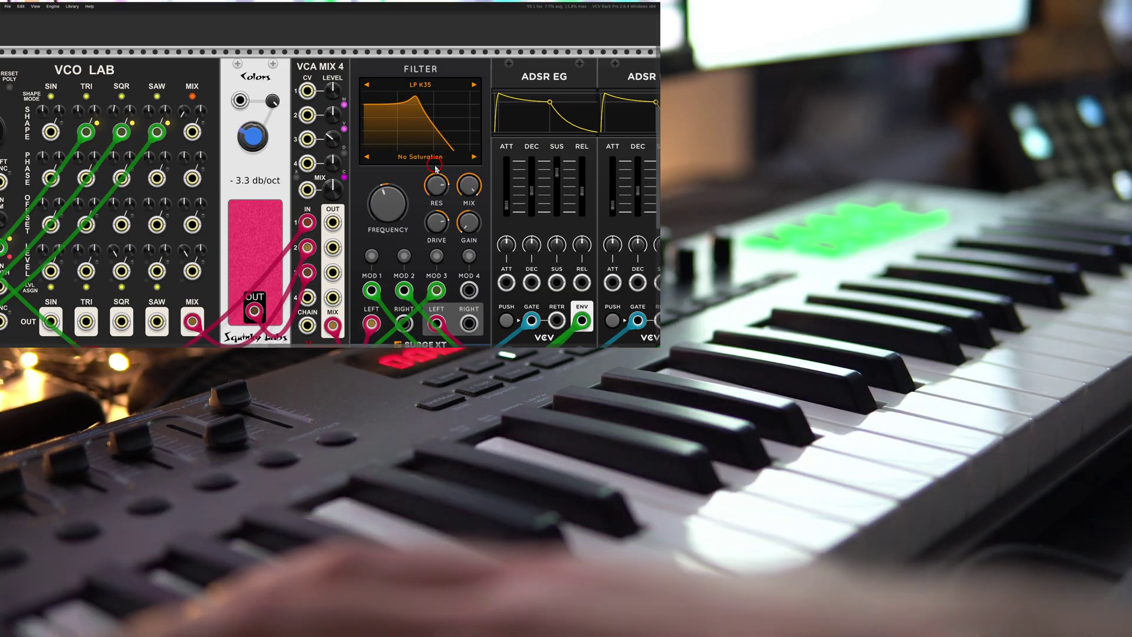
pyautogui.click(472, 157)
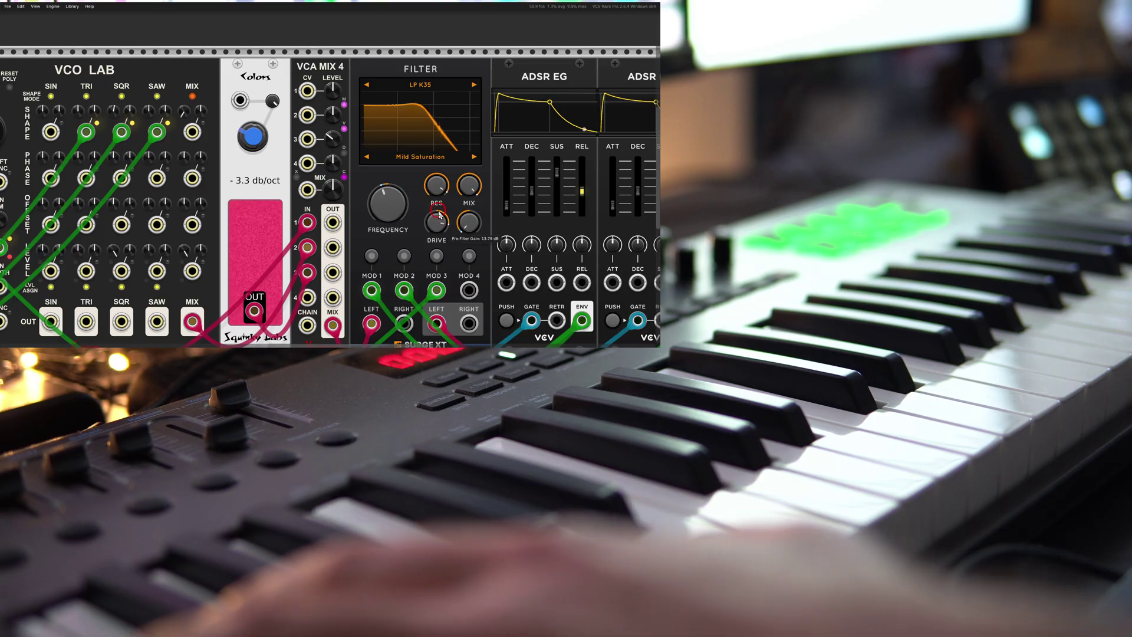
pyautogui.click(369, 161)
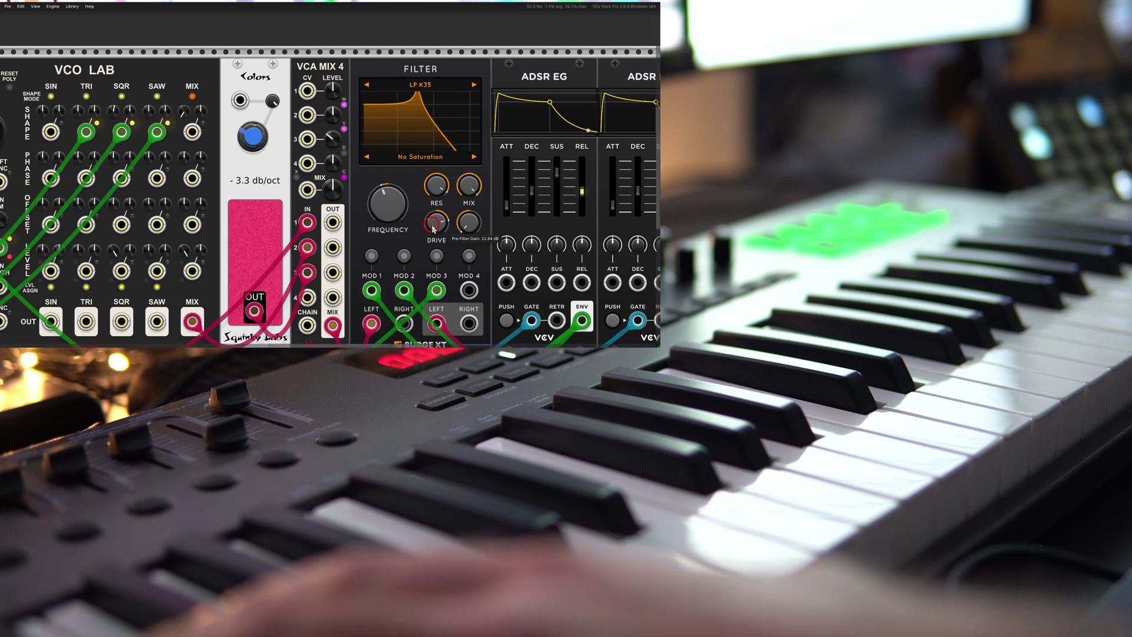
# Assign the filter's MOD 2 input to modulate its gain and leave modulation editing.
pyautogui.click(404, 255)
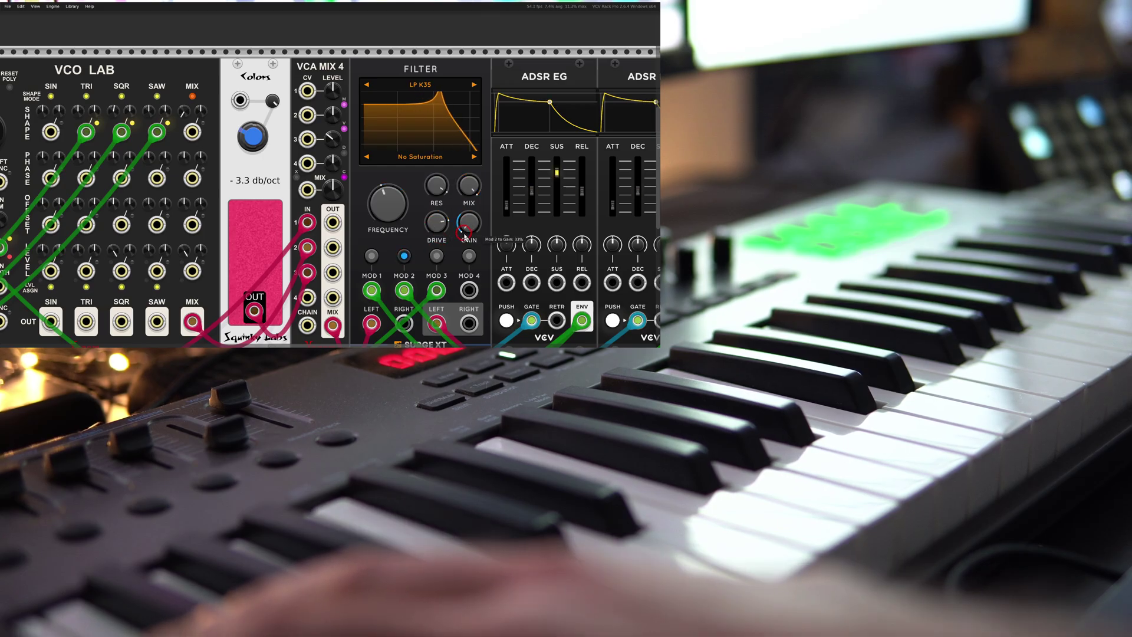
pyautogui.click(405, 256)
pyautogui.hscroll(-3, 464, 185)
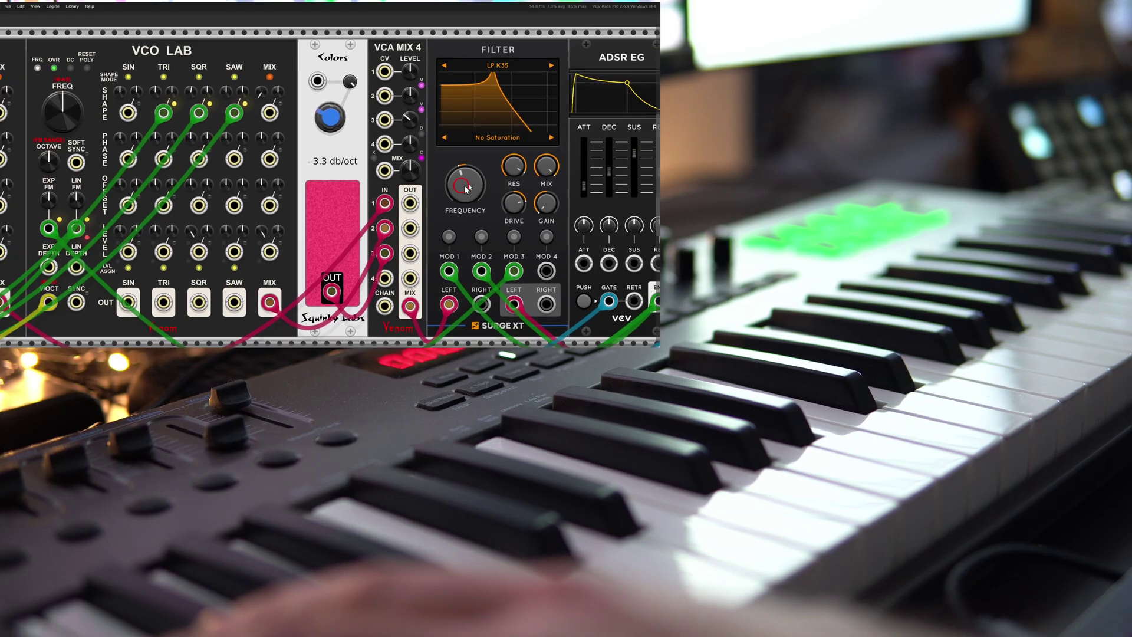
# Set the second VCO Lab's saw shape CV amount to about 80.7% and edit the filter's MOD 3 modulation assignment.
pyautogui.scroll(-1, 486, 180)
pyautogui.hscroll(-2, 502, 156)
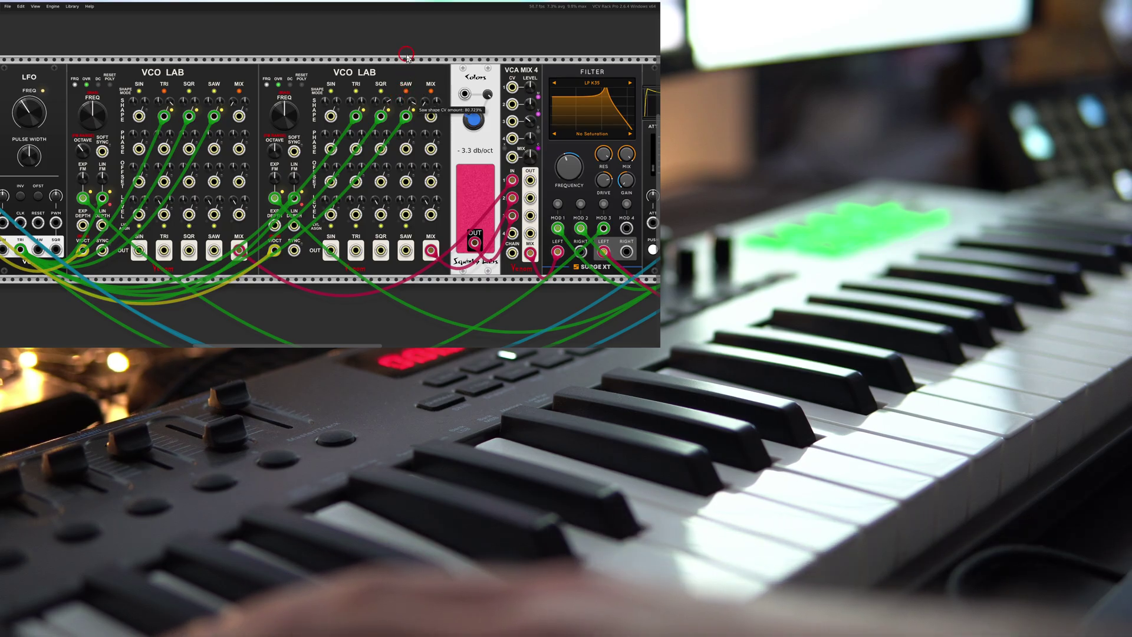
pyautogui.moveTo(452, 141); pyautogui.dragTo(345, 137)
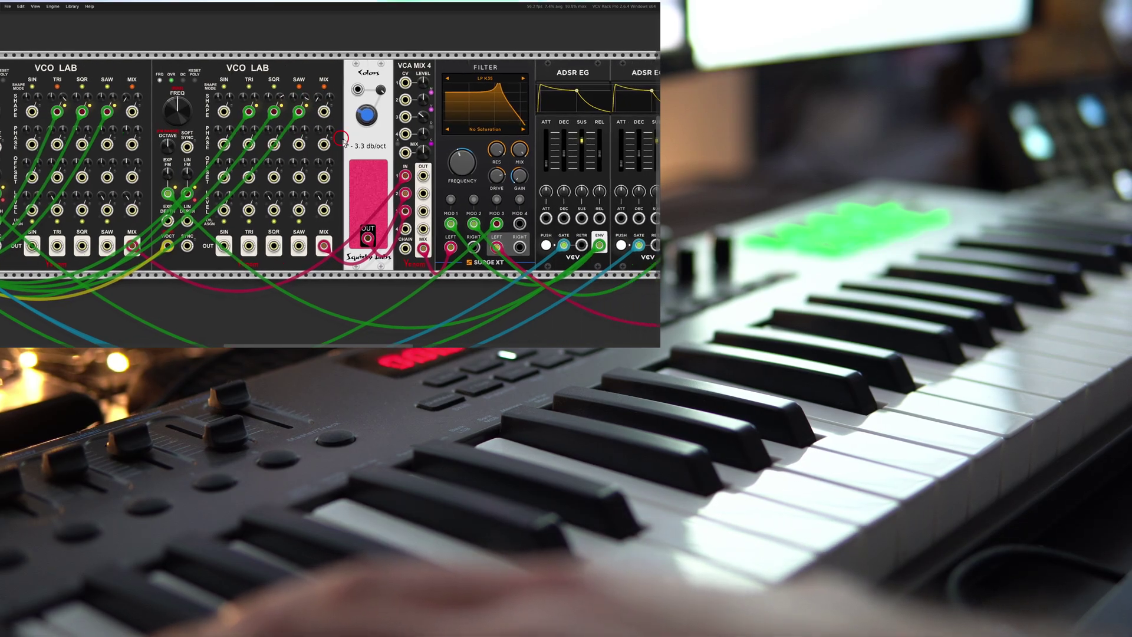
pyautogui.click(496, 200)
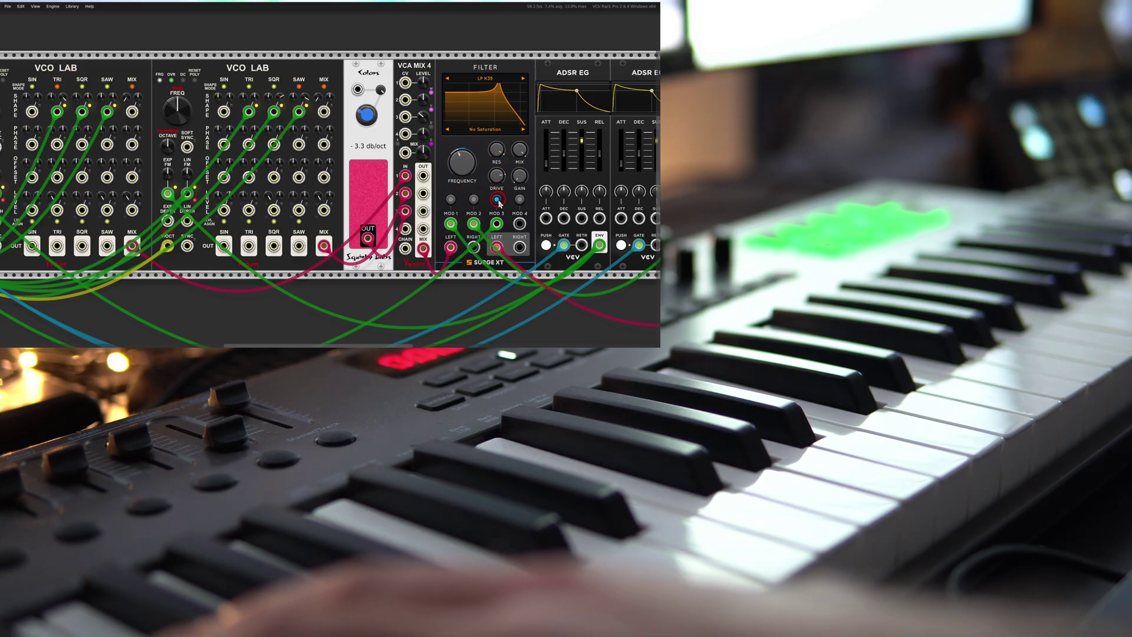
pyautogui.click(497, 200)
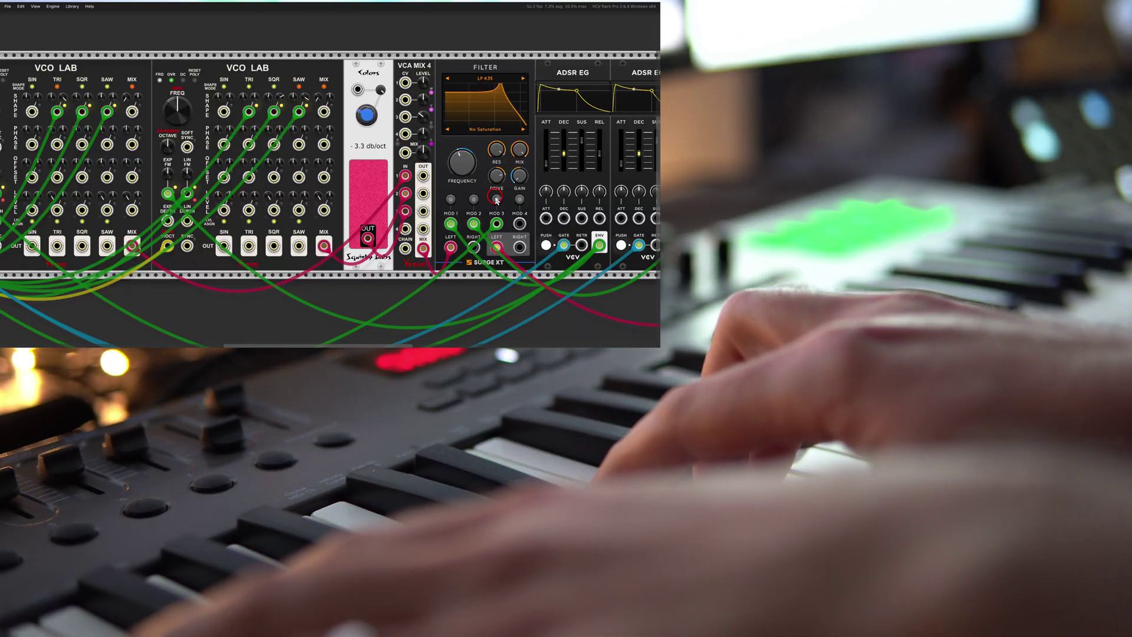
# Adjust the first ADSR EG's release and attack times while playing the patch.
pyautogui.hscroll(2, 549, 144)
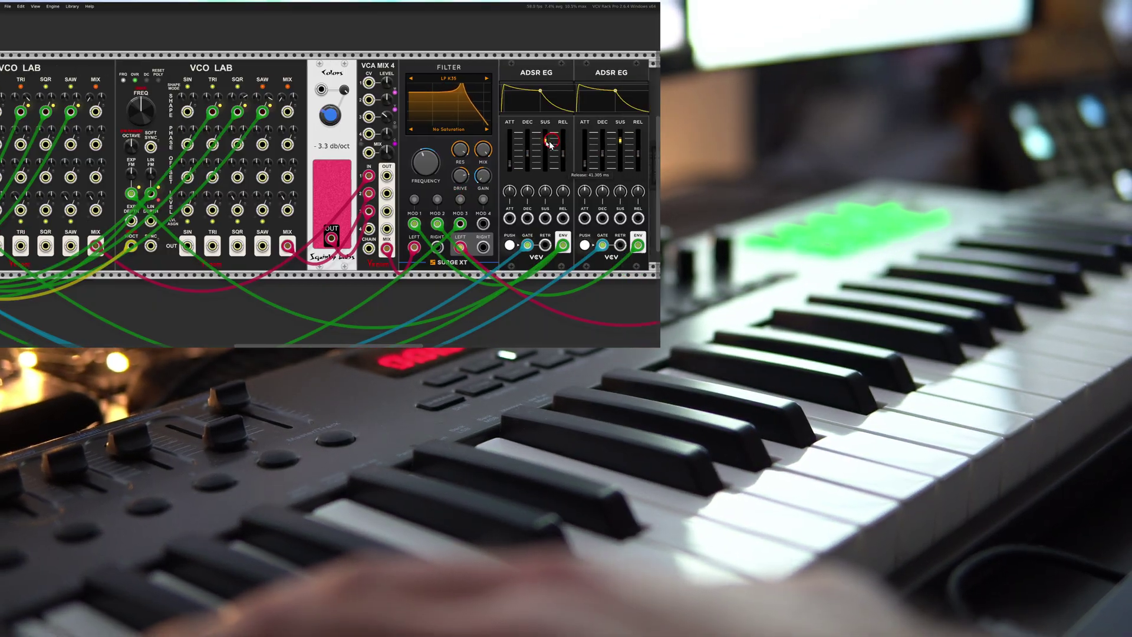
pyautogui.hscroll(2, 550, 144)
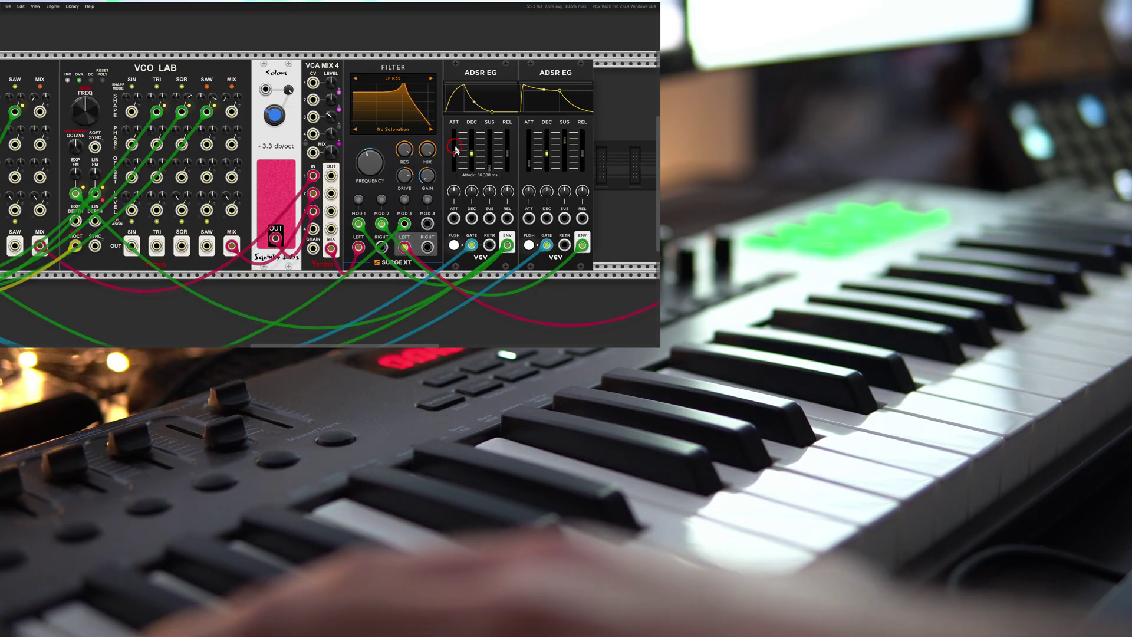
pyautogui.moveTo(456, 151); pyautogui.dragTo(450, 146)
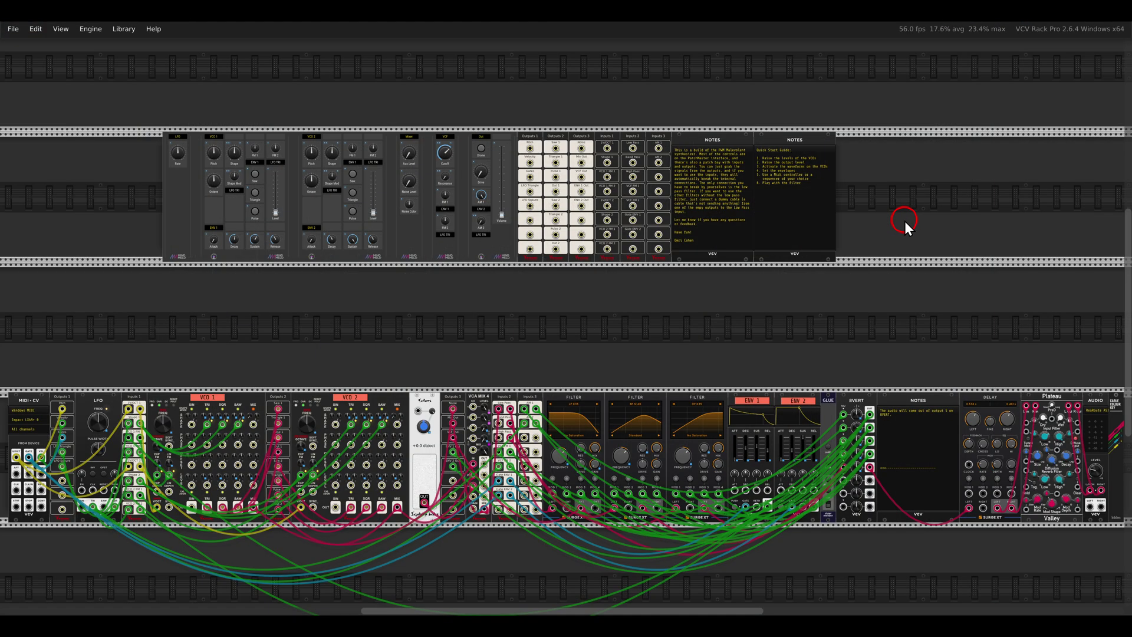
# View the finished Malevolent patch as a whole, comparing the control interface row with the module row beneath it.
pyautogui.scroll(-3, 849, 277)
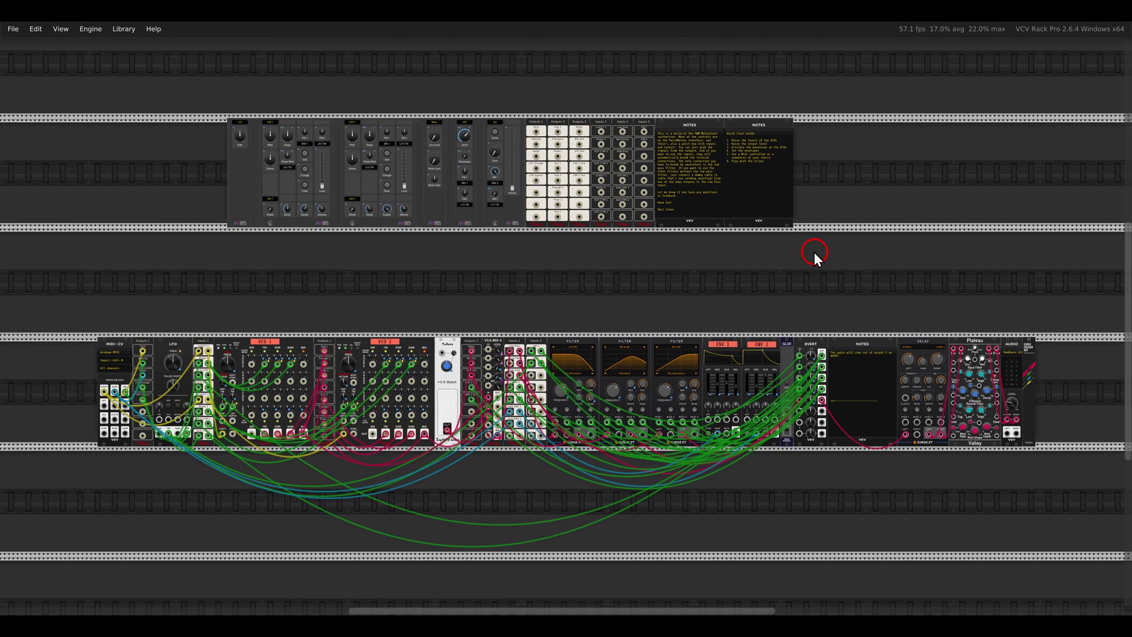
pyautogui.moveTo(28, 260); pyautogui.dragTo(1032, 512)
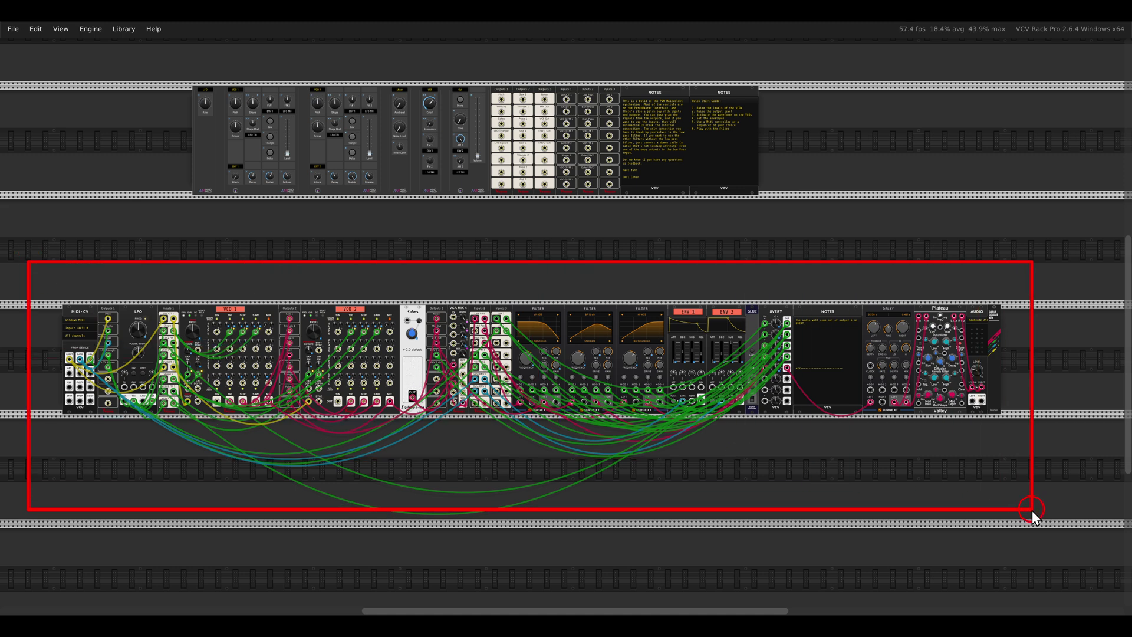
pyautogui.moveTo(153, 65); pyautogui.dragTo(782, 222)
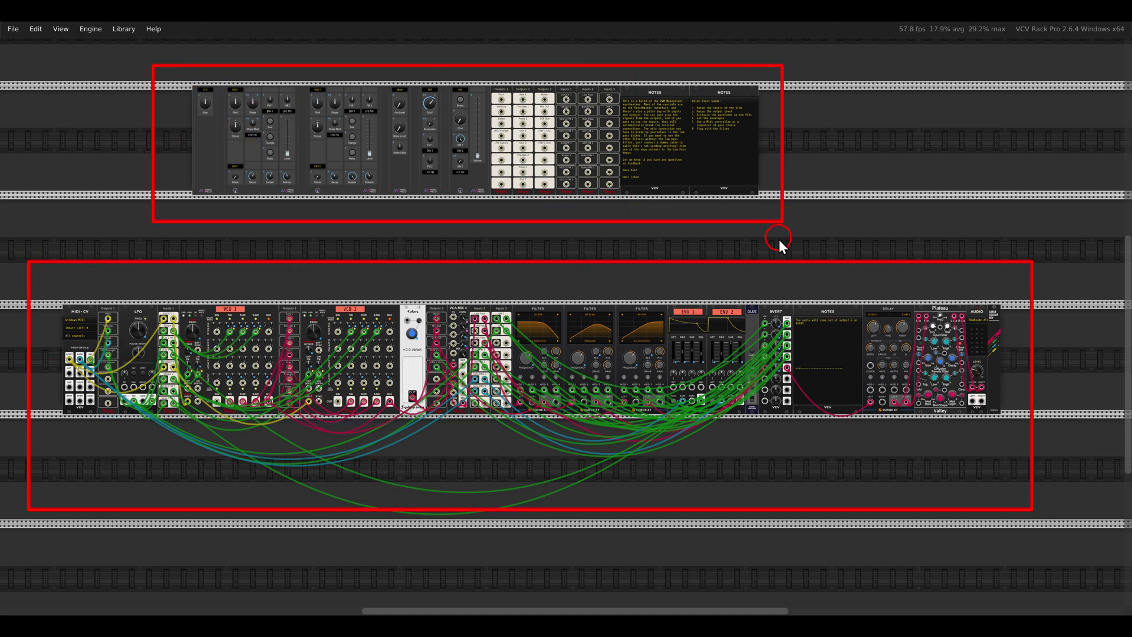
pyautogui.press('Escape')
# Examine the output end of the module row: 8VERT's output 5, its note, the Delay, Plateau and Audio modules.
pyautogui.moveTo(784, 274)
pyautogui.mouseDown()
pyautogui.moveTo(615, 205)
pyautogui.moveTo(671, 181)
pyautogui.moveTo(729, 204)
pyautogui.mouseUp()
pyautogui.scroll(1, 743, 272)
pyautogui.scroll(4, 741, 275)
pyautogui.moveTo(769, 172)
pyautogui.mouseDown()
pyautogui.moveTo(828, 202)
pyautogui.moveTo(794, 175)
pyautogui.mouseUp()
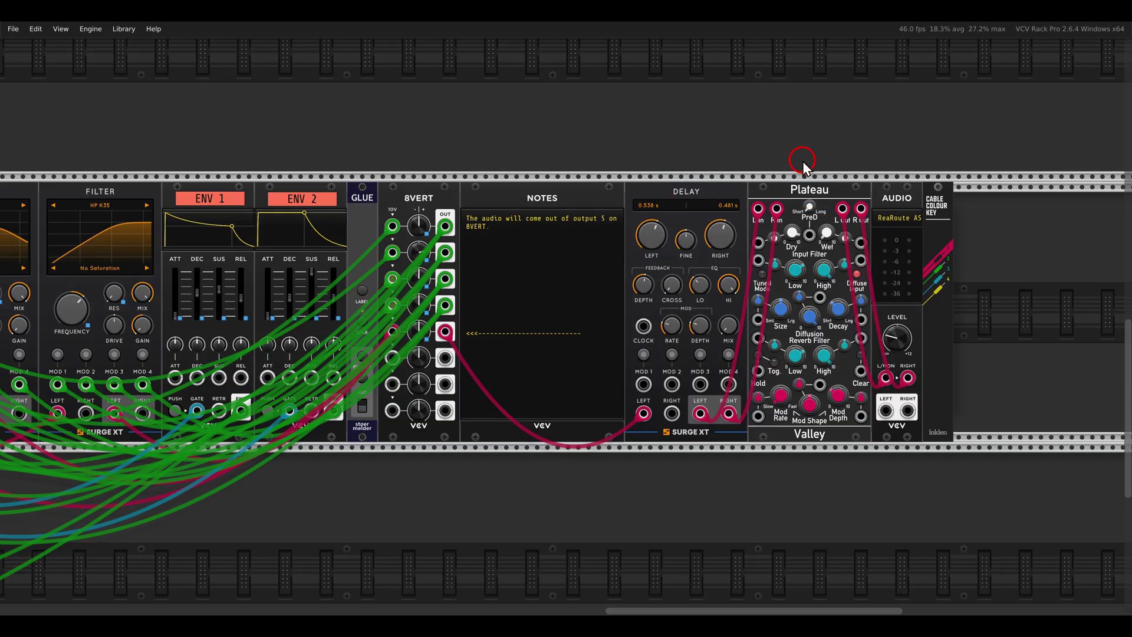
pyautogui.moveTo(667, 156); pyautogui.dragTo(848, 156)
pyautogui.scroll(1, 676, 288)
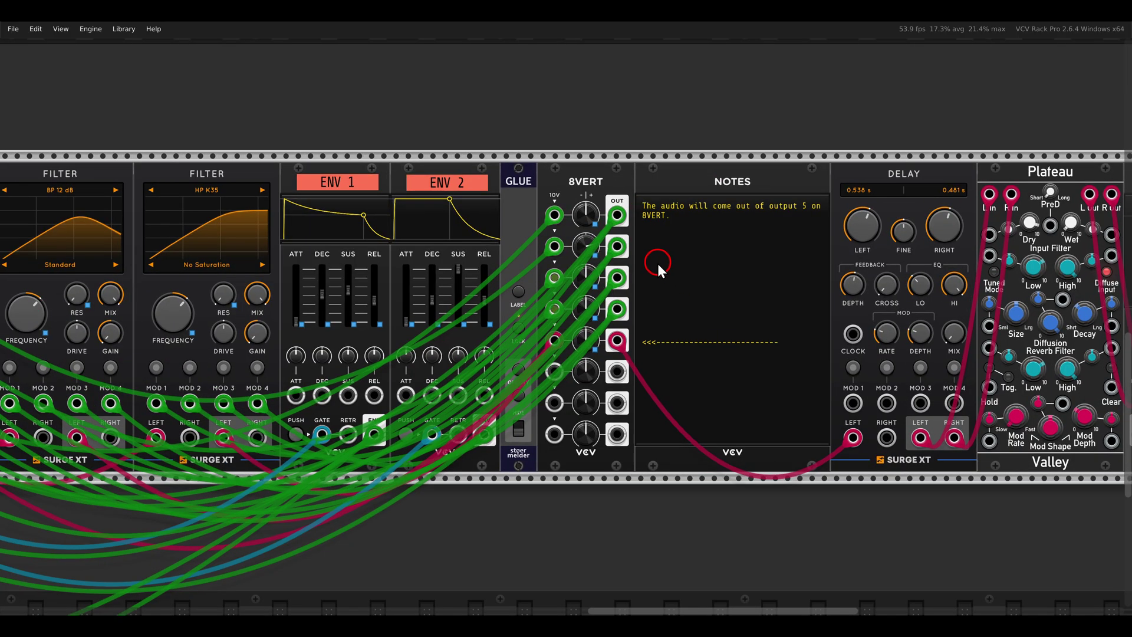
pyautogui.moveTo(609, 189); pyautogui.dragTo(833, 235)
pyautogui.moveTo(759, 335); pyautogui.dragTo(680, 345)
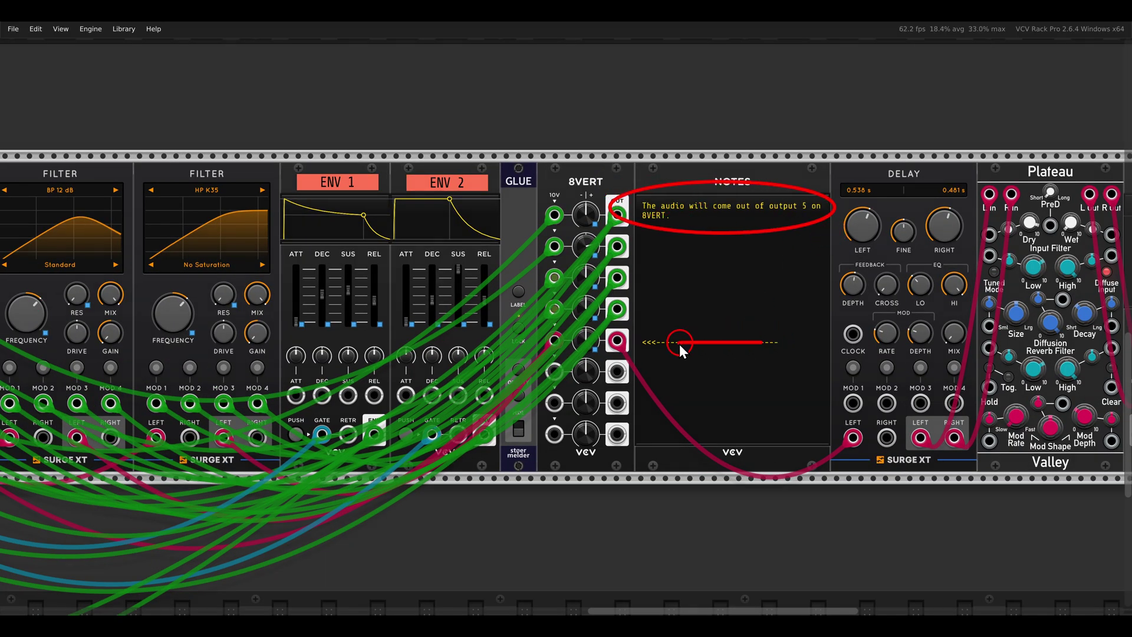
pyautogui.click(667, 379)
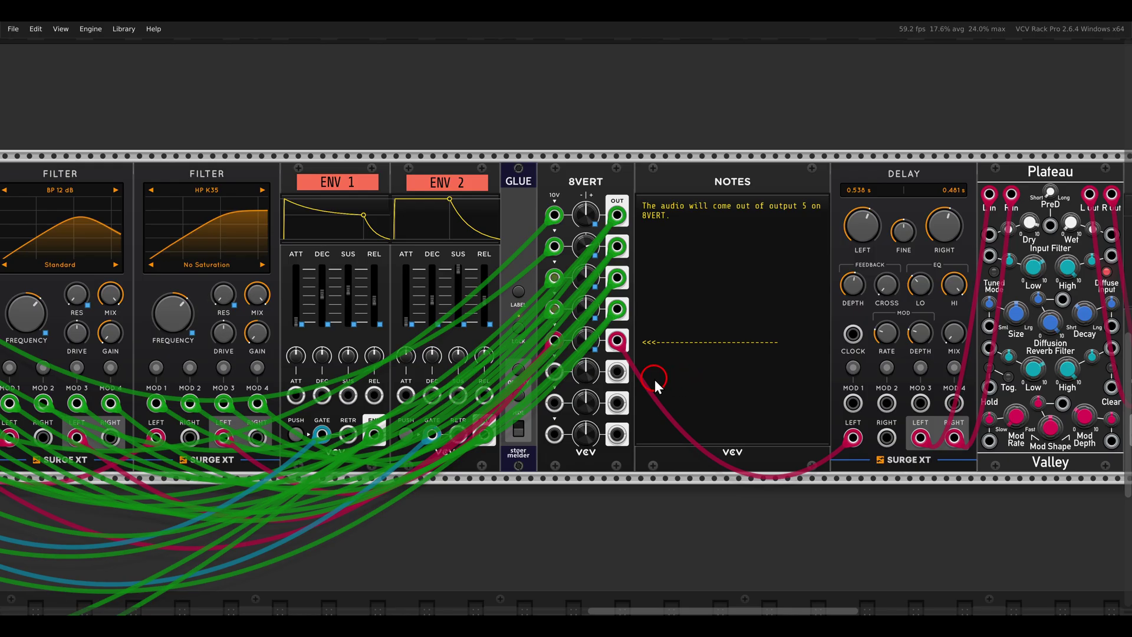
# Examine the GLUE labels naming the two envelopes and the two VCOs along the module row.
pyautogui.scroll(-4, 651, 382)
pyautogui.moveTo(520, 246); pyautogui.dragTo(589, 242)
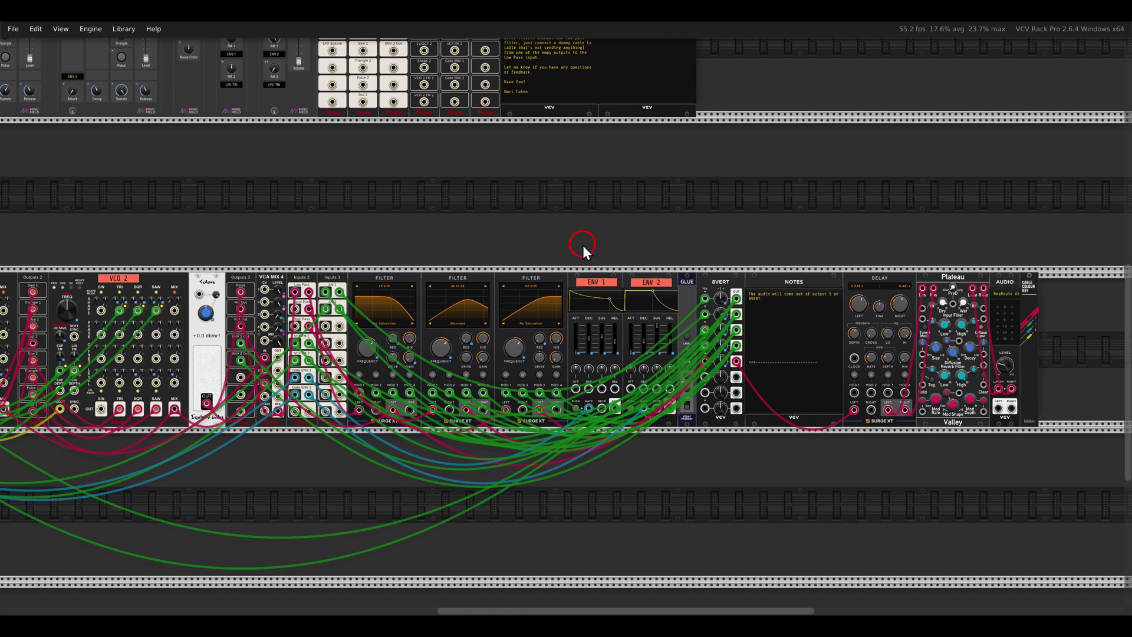
pyautogui.hscroll(-3, 680, 211)
pyautogui.scroll(-1, 680, 210)
pyautogui.scroll(3, 673, 325)
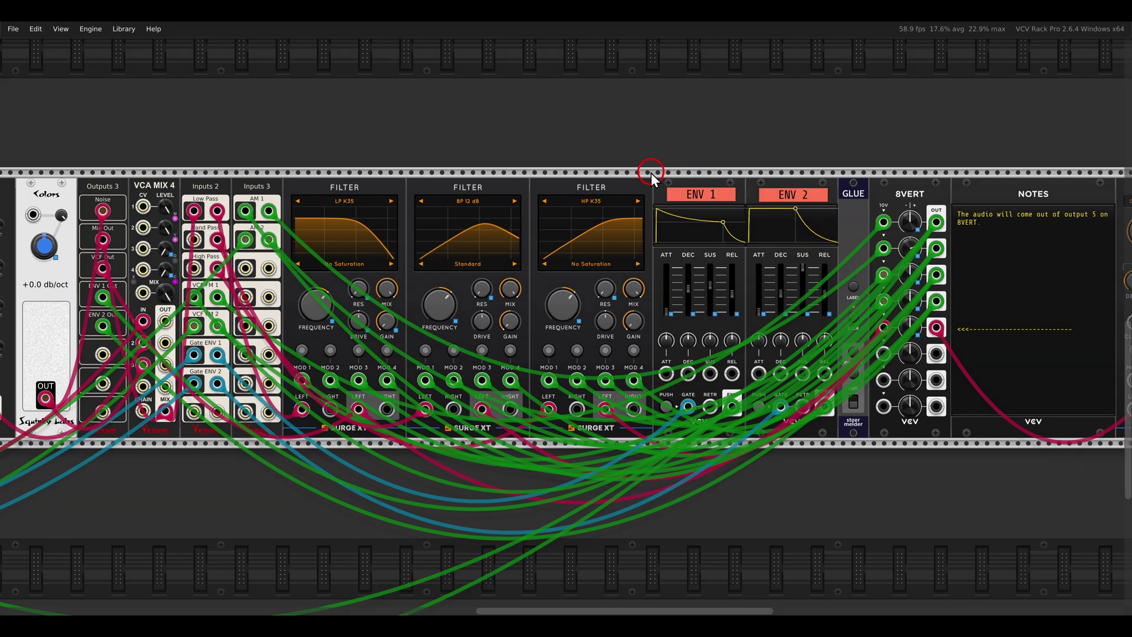
pyautogui.moveTo(651, 173); pyautogui.dragTo(837, 220)
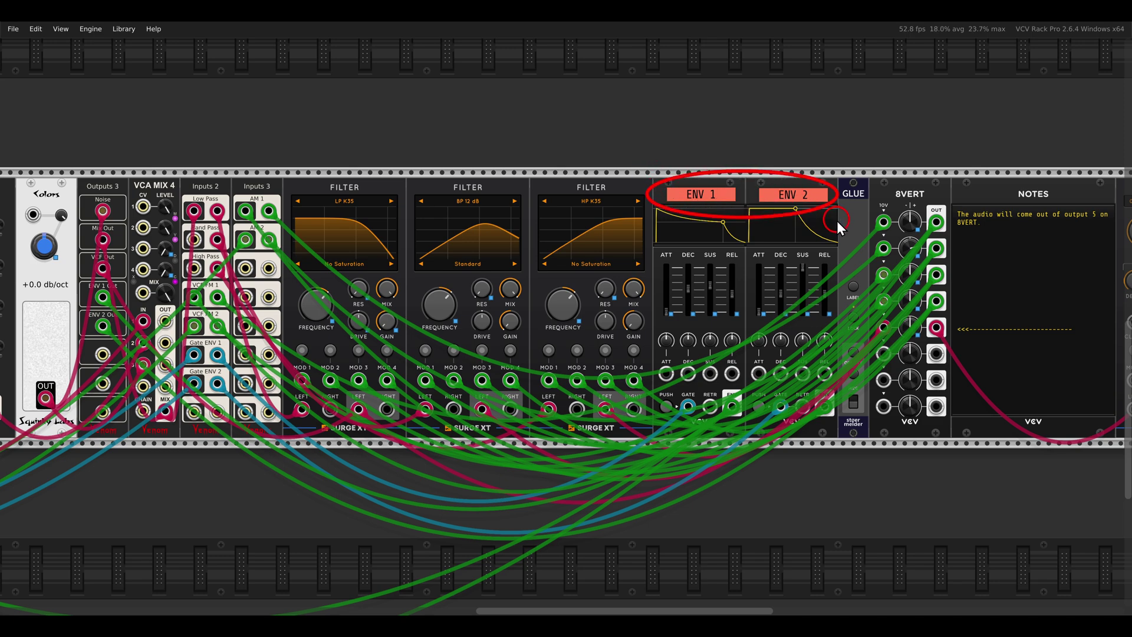
pyautogui.scroll(-2, 837, 221)
pyautogui.hscroll(-5, 459, 179)
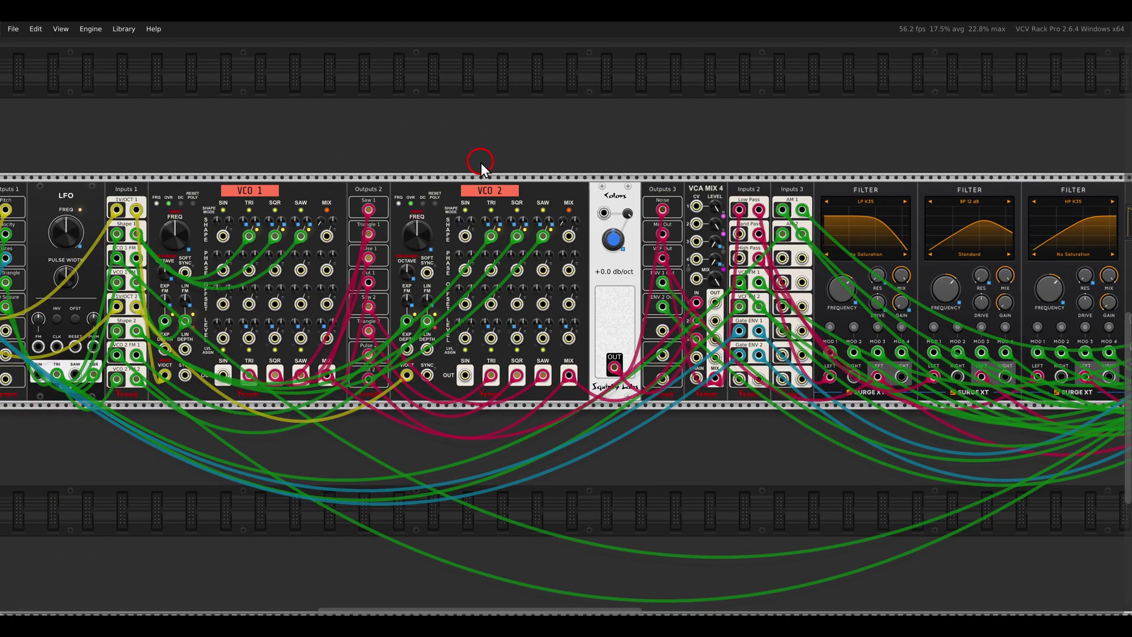
pyautogui.hscroll(-1, 531, 178)
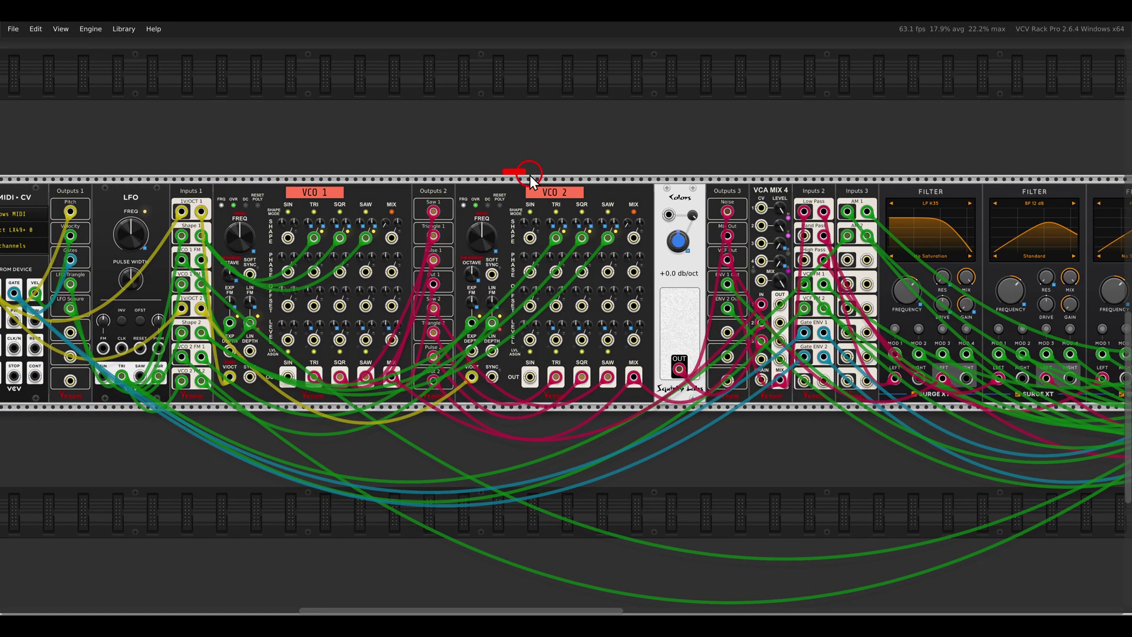
pyautogui.moveTo(530, 176); pyautogui.dragTo(614, 216)
pyautogui.scroll(-1, 618, 154)
pyautogui.hscroll(-1, 656, 153)
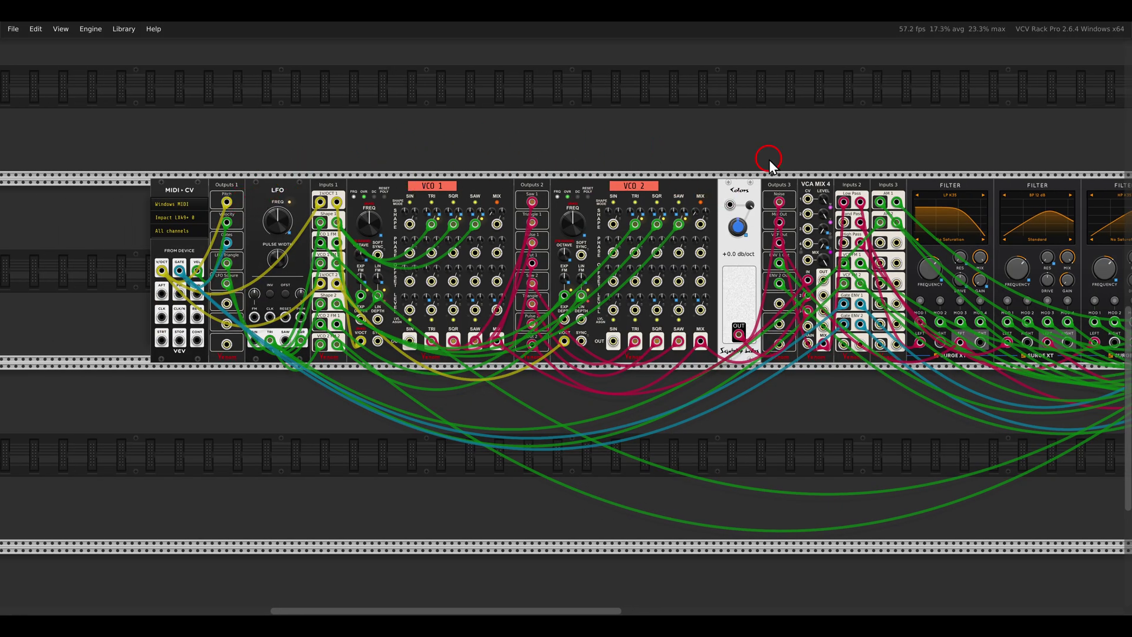
# Examine the low-pass, band-pass and high-pass filters and the labelled Inputs and Outputs modules beside them.
pyautogui.hscroll(3, 771, 159)
pyautogui.scroll(2, 590, 188)
pyautogui.hscroll(8, 704, 171)
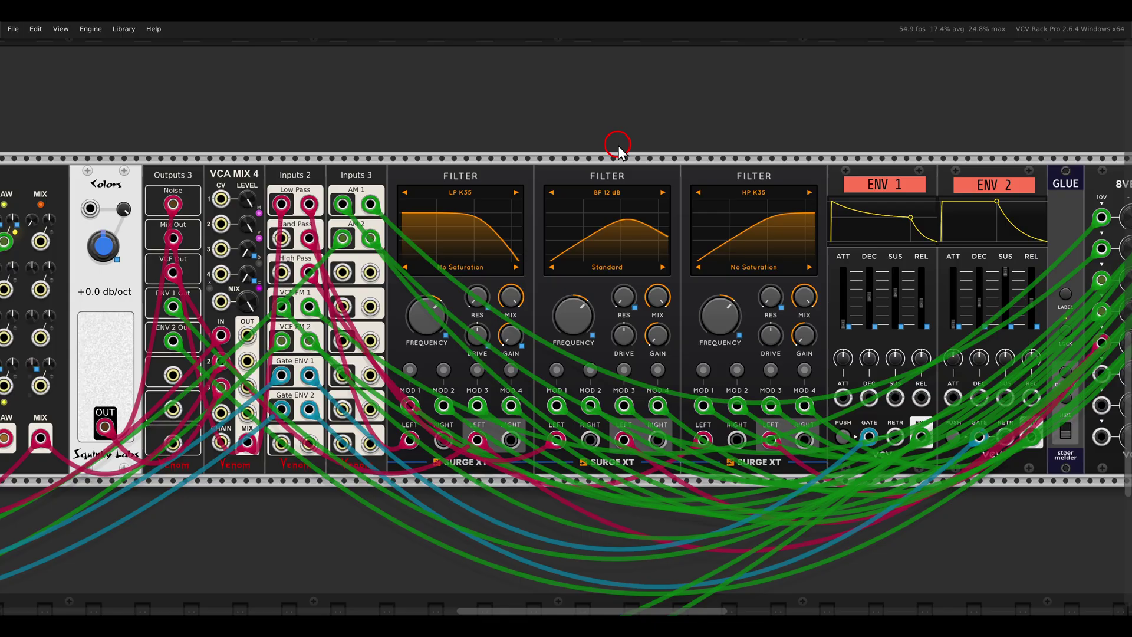
pyautogui.scroll(-5, 622, 146)
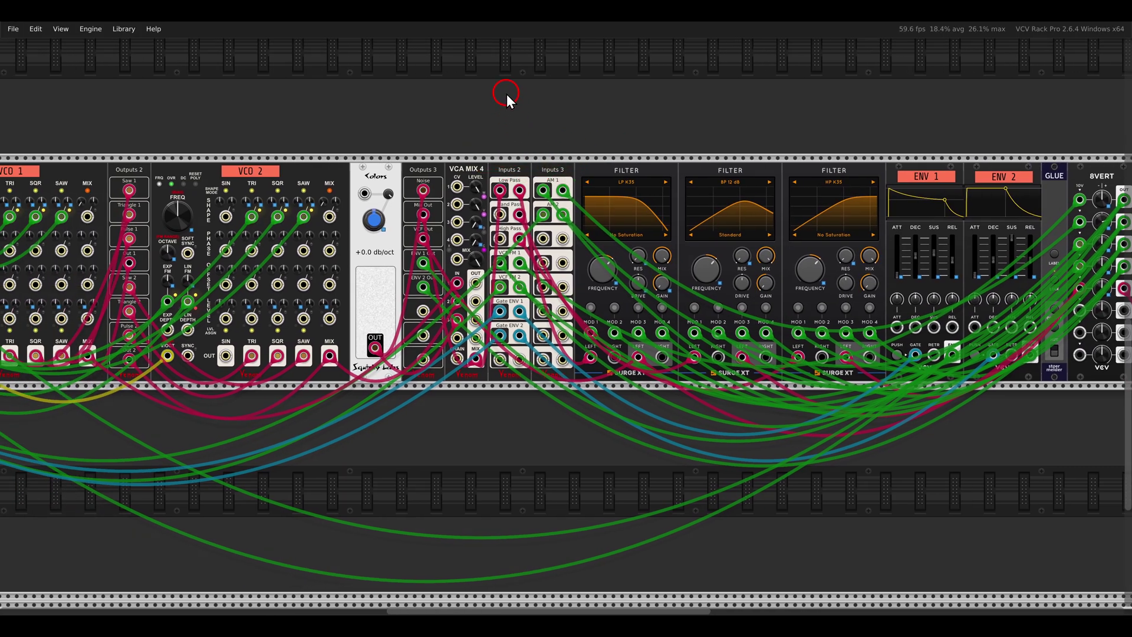
# Go through the PatchMaster controls for the LFO, VCOs, mixer, VCF and output, trying the Noise Color knob.
pyautogui.moveTo(507, 94); pyautogui.dragTo(649, 437)
pyautogui.moveTo(571, 354); pyautogui.dragTo(718, 404)
pyautogui.scroll(3, 621, 309)
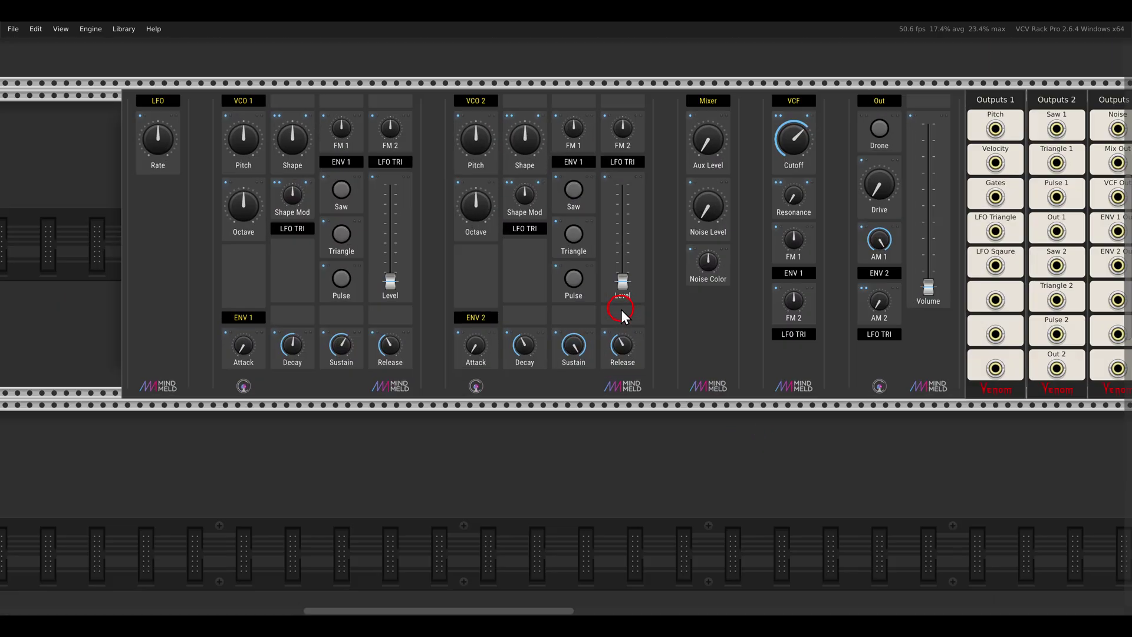
pyautogui.moveTo(661, 434); pyautogui.dragTo(689, 454)
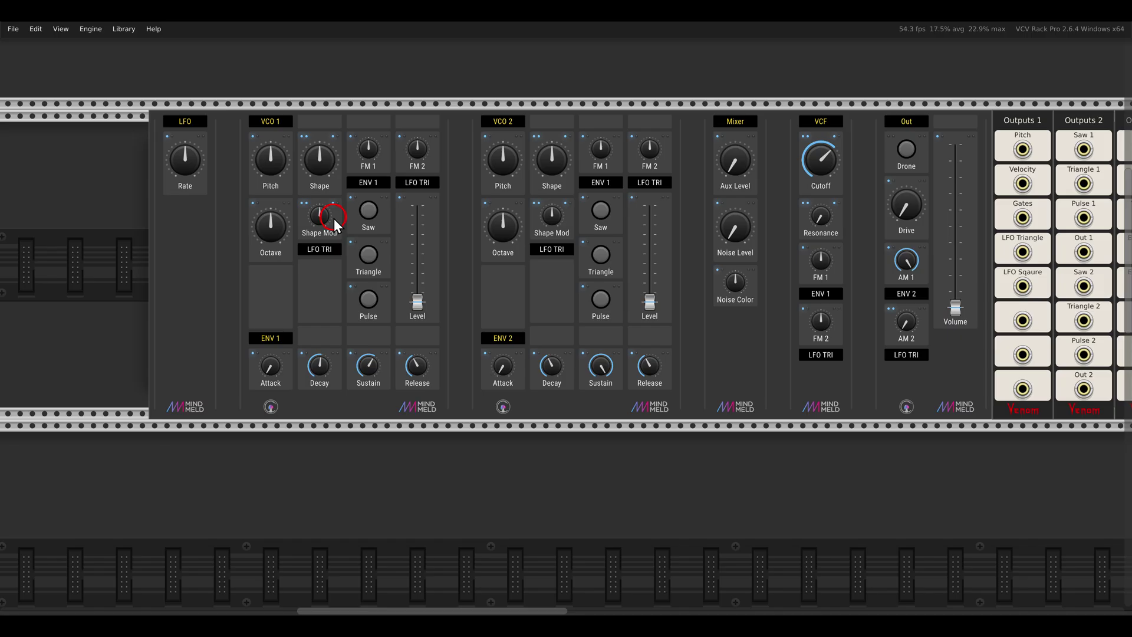
pyautogui.moveTo(735, 282)
pyautogui.mouseDown()
pyautogui.moveTo(730, 230)
pyautogui.moveTo(747, 346)
pyautogui.moveTo(720, 251)
pyautogui.moveTo(735, 285)
pyautogui.mouseUp()
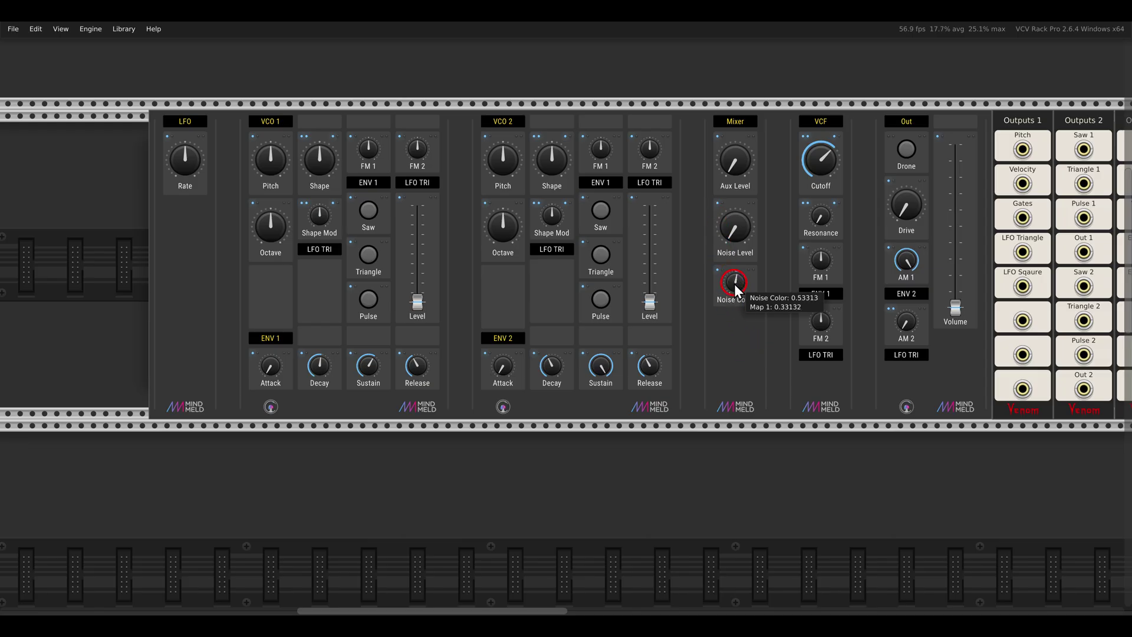
pyautogui.click(721, 365)
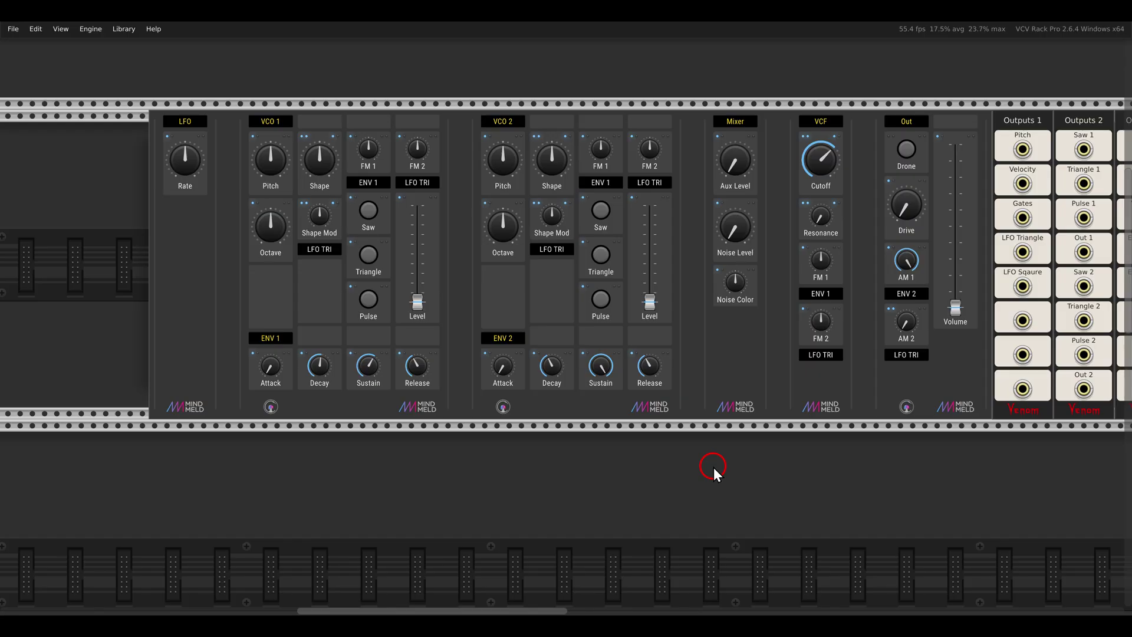
# Examine the patch bay's three Outputs and three Inputs modules next to the notes.
pyautogui.moveTo(805, 460); pyautogui.dragTo(268, 466)
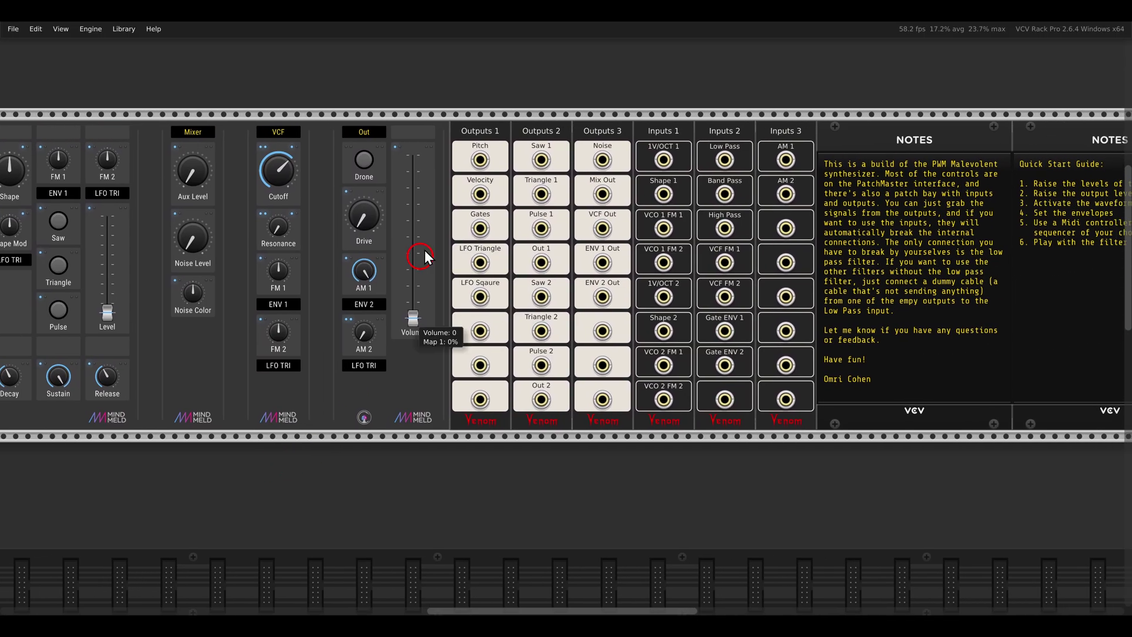
pyautogui.moveTo(437, 108); pyautogui.dragTo(614, 152)
pyautogui.moveTo(634, 101); pyautogui.dragTo(837, 156)
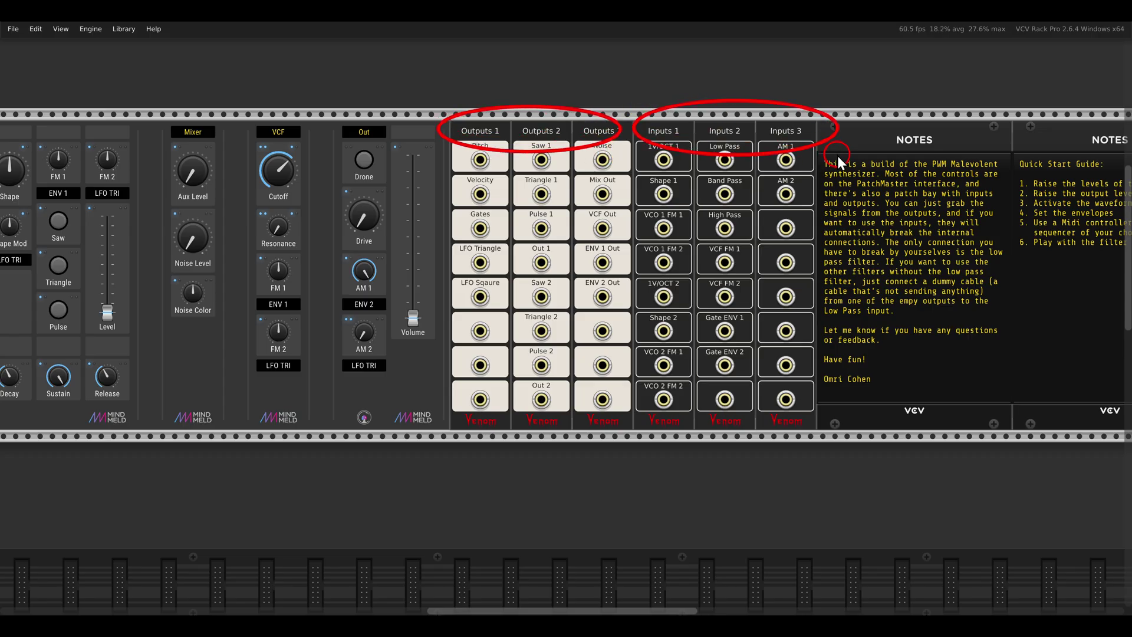
pyautogui.press('Escape')
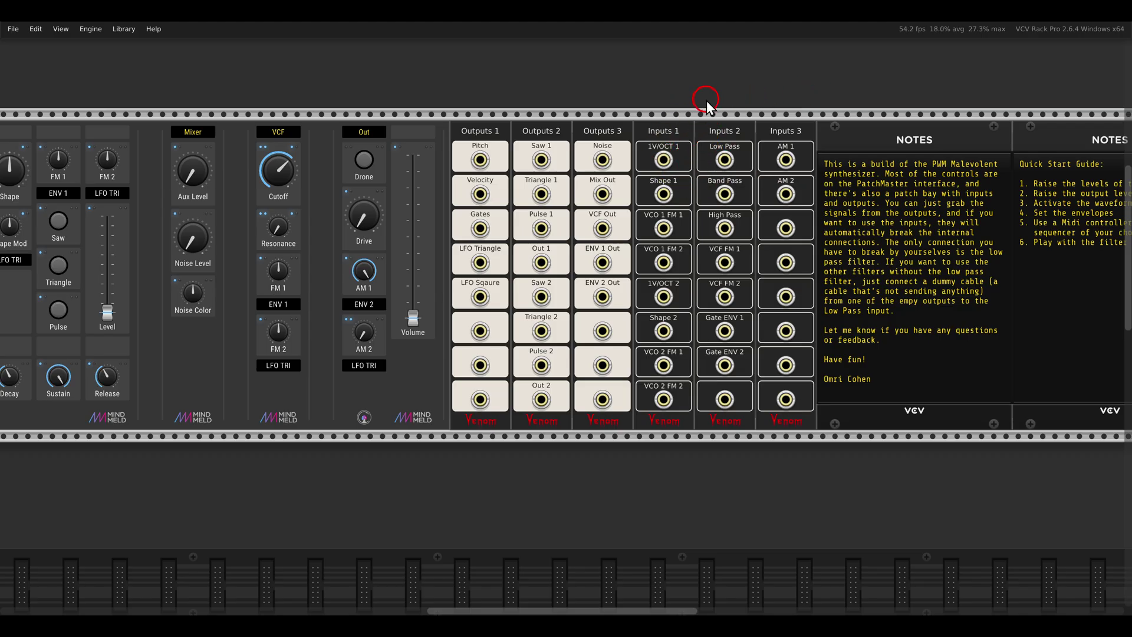
# Compare the patch bay's Outputs and Inputs modules with their wired counterparts beside VCO 1 and VCO 2.
pyautogui.moveTo(707, 100); pyautogui.dragTo(600, 122)
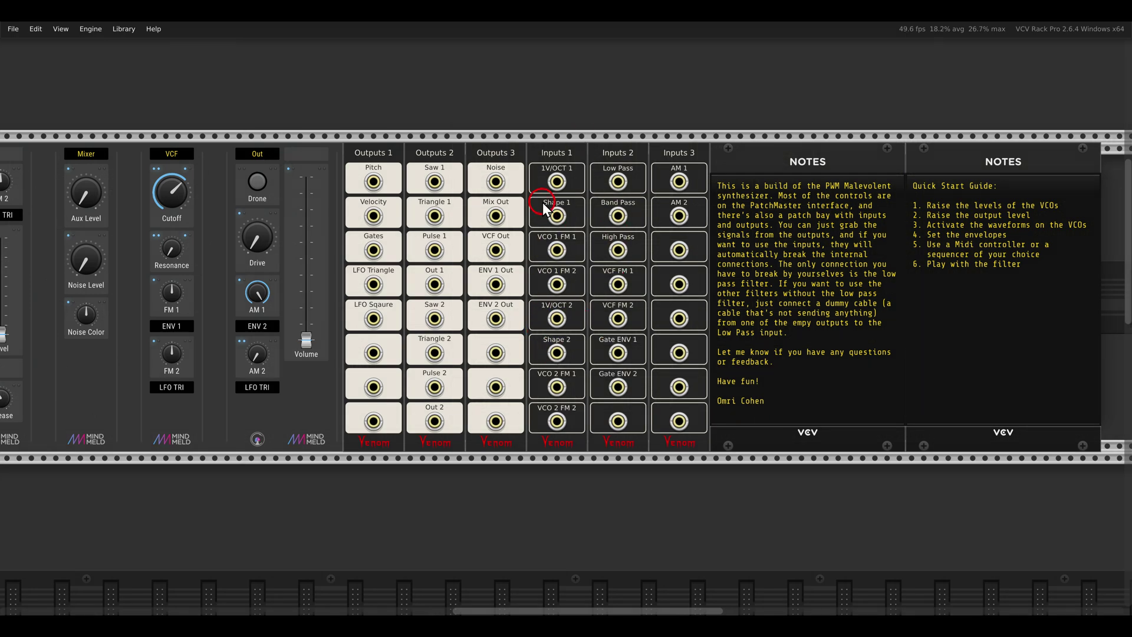
pyautogui.moveTo(533, 188); pyautogui.dragTo(585, 234)
pyautogui.moveTo(414, 443); pyautogui.dragTo(862, 171)
pyautogui.moveTo(444, 466); pyautogui.dragTo(725, 323)
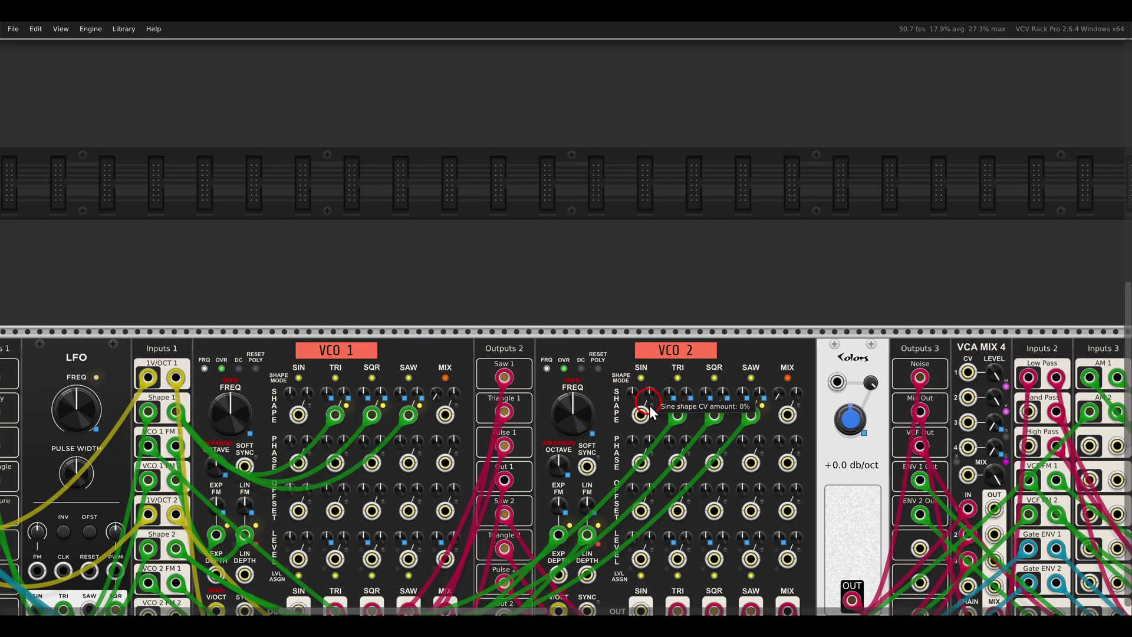
pyautogui.moveTo(1013, 130); pyautogui.dragTo(432, 542)
pyautogui.moveTo(694, 375); pyautogui.dragTo(600, 404)
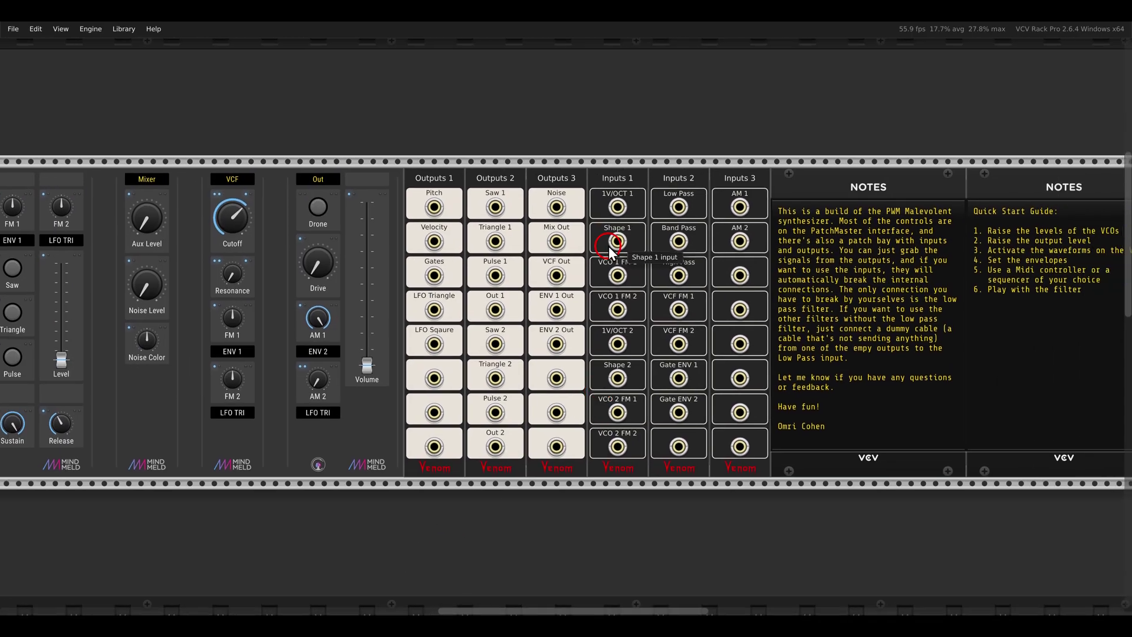
pyautogui.moveTo(589, 211); pyautogui.dragTo(644, 258)
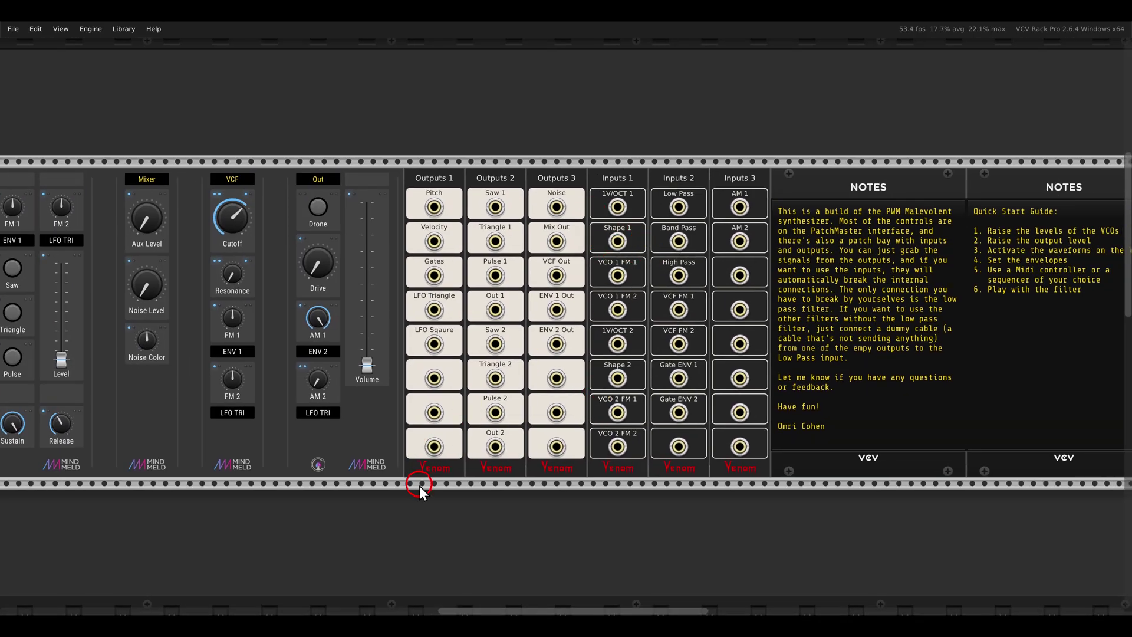
# Examine the wired Inputs 2 and Inputs 3 modules beside the filters and read the notes about the low-pass connection.
pyautogui.moveTo(417, 487); pyautogui.dragTo(743, 64)
pyautogui.scroll(-2, 695, 249)
pyautogui.moveTo(744, 255); pyautogui.dragTo(667, 157)
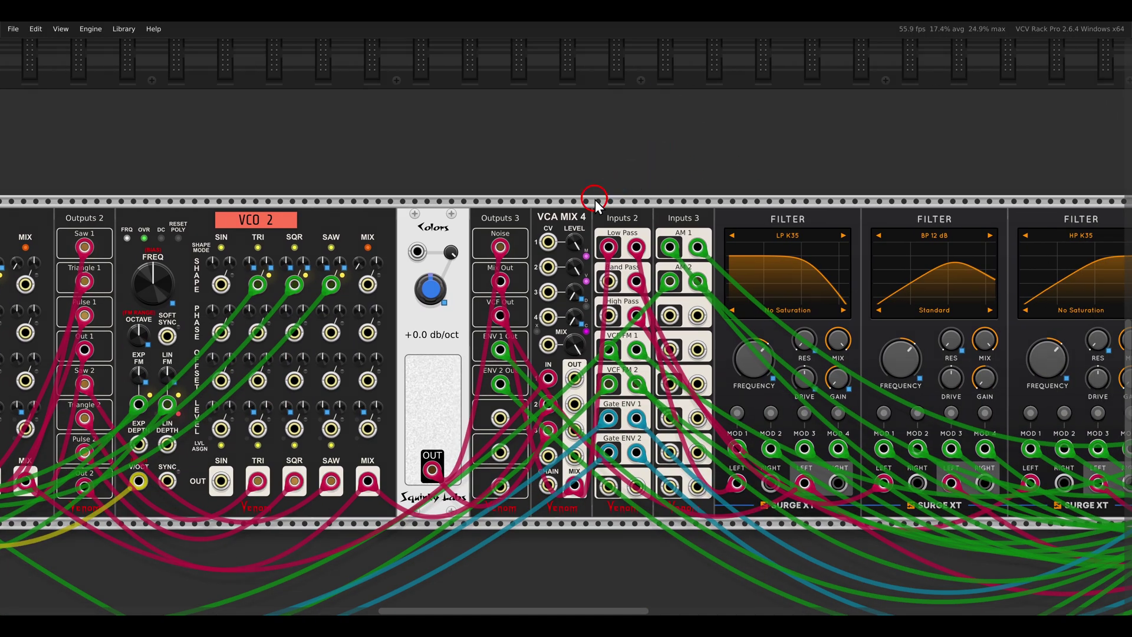
pyautogui.click(620, 224)
pyautogui.rightClick(630, 228)
pyautogui.click(606, 199)
pyautogui.moveTo(759, 164); pyautogui.dragTo(671, 435)
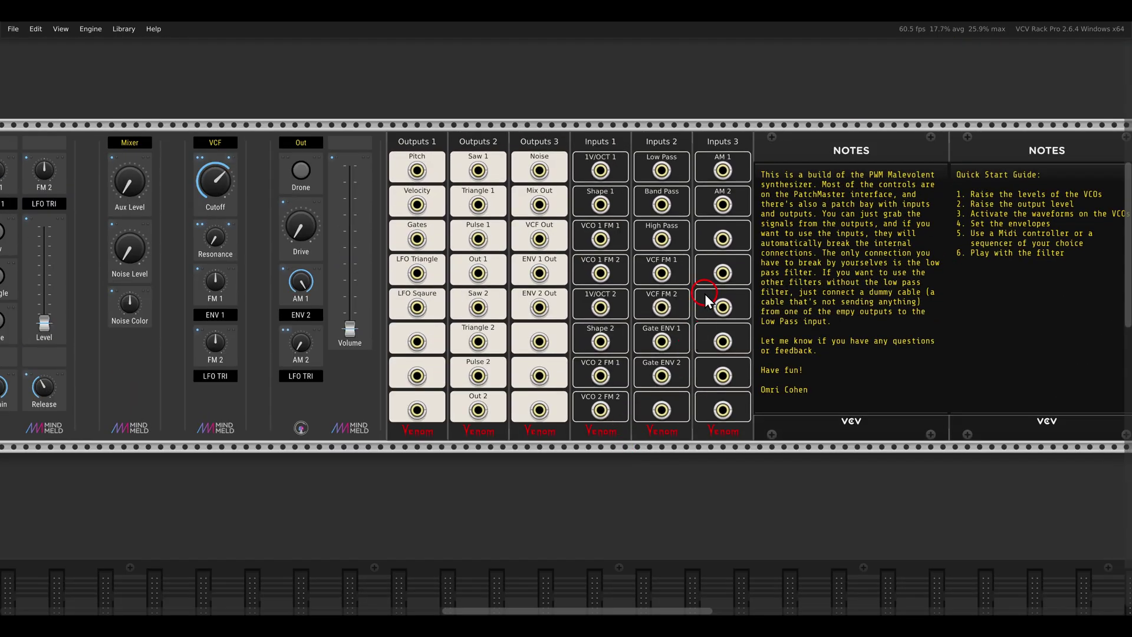
pyautogui.scroll(1, 688, 322)
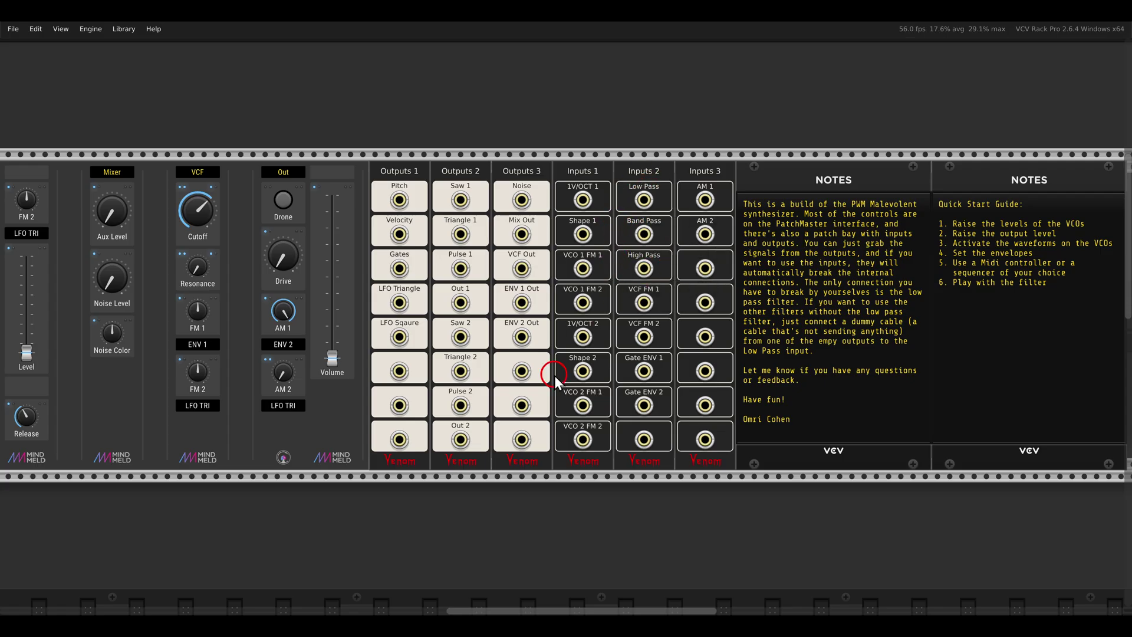
pyautogui.moveTo(522, 371); pyautogui.dragTo(635, 160)
pyautogui.moveTo(855, 172); pyautogui.dragTo(712, 176)
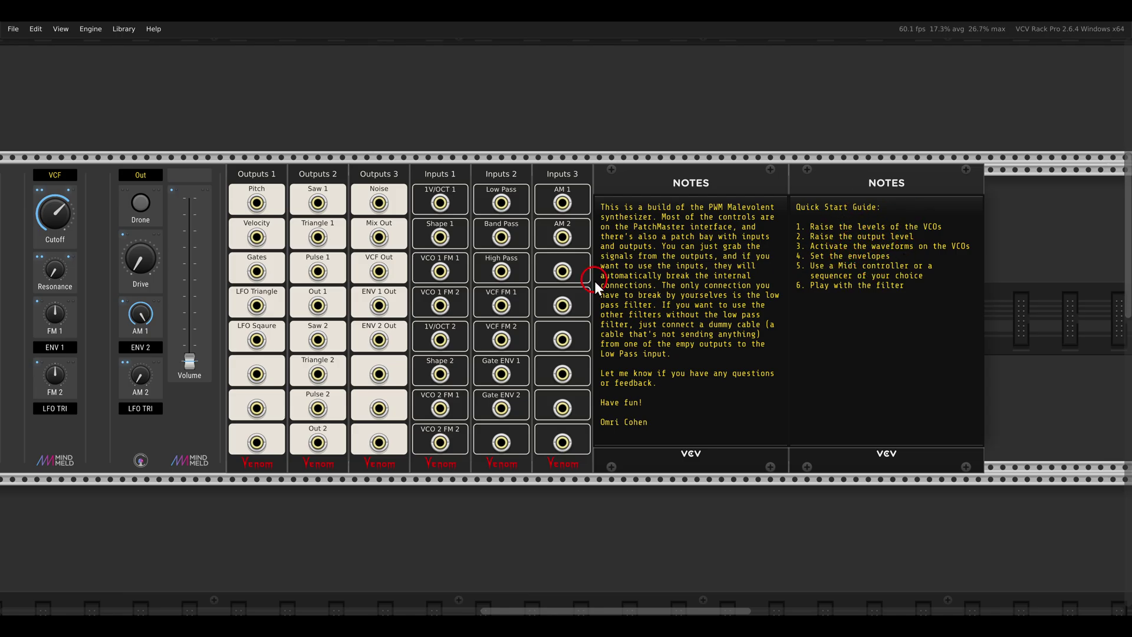
# Raise the VCO 1 and VCO 2 levels and the output volume on the PatchMaster interface.
pyautogui.hscroll(-15, 417, 317)
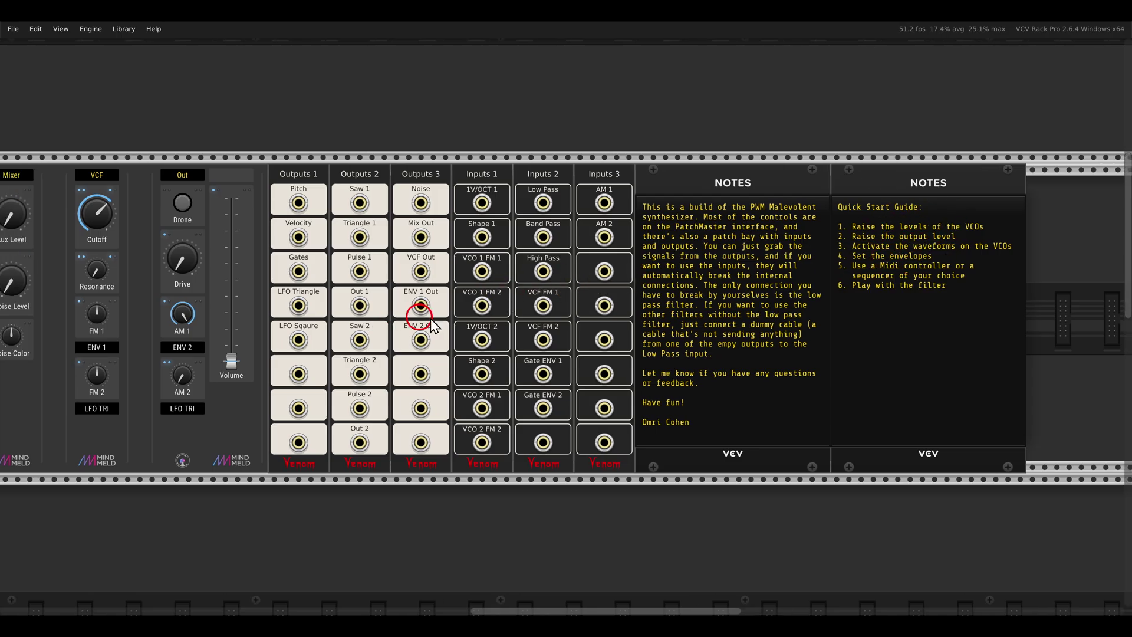
pyautogui.moveTo(228, 355); pyautogui.dragTo(235, 282)
pyautogui.moveTo(463, 354); pyautogui.dragTo(463, 272)
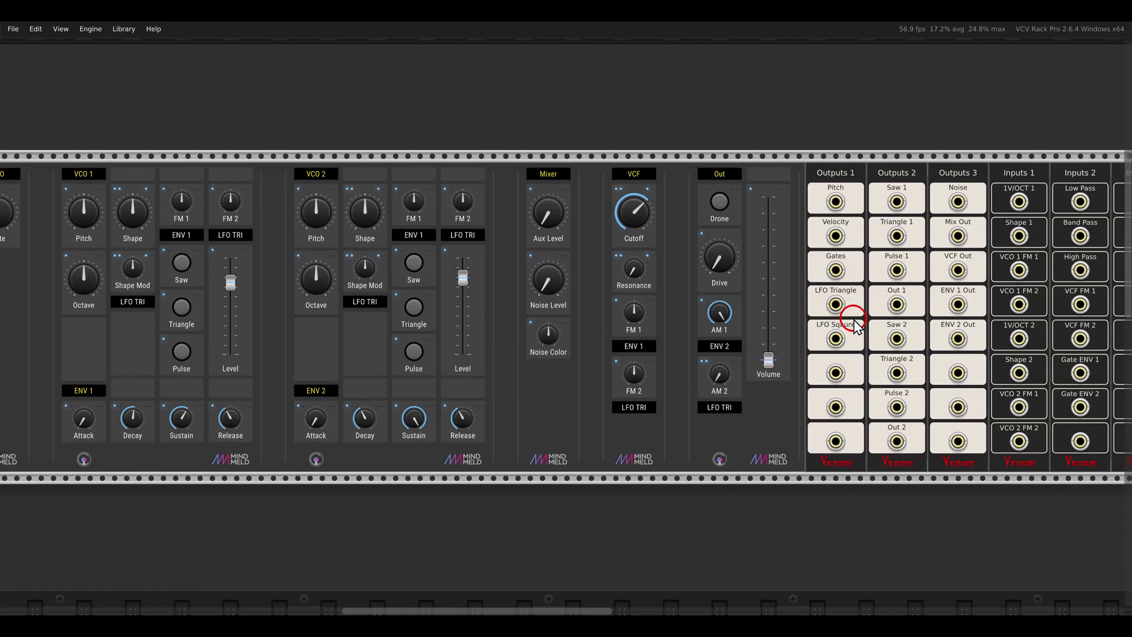
pyautogui.moveTo(854, 318); pyautogui.dragTo(293, 314)
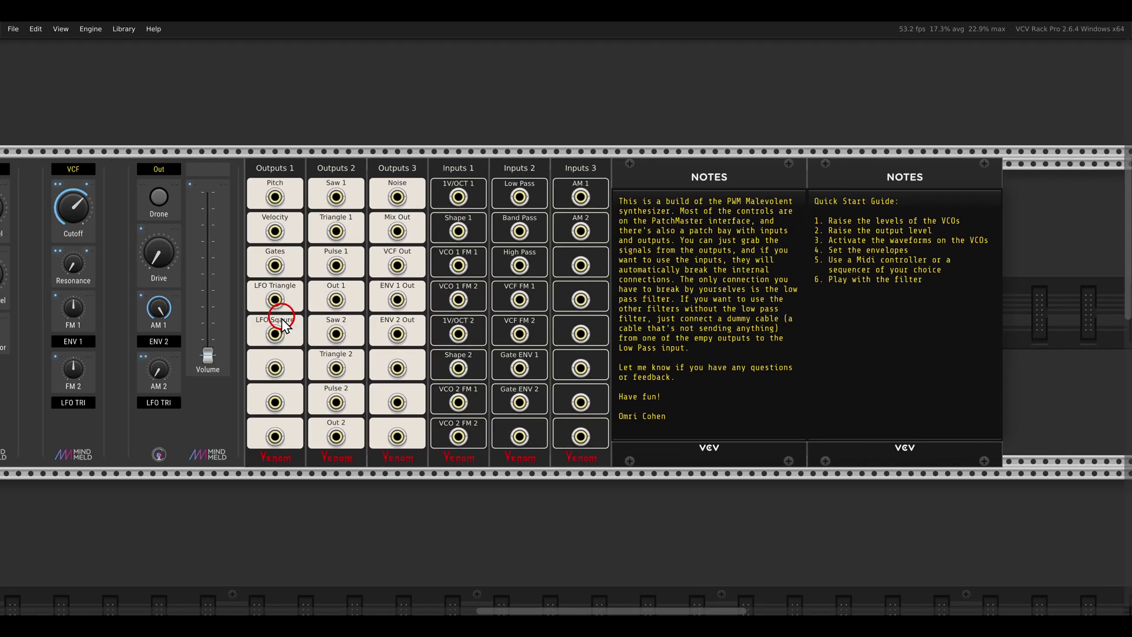
pyautogui.hscroll(-5, 322, 320)
pyautogui.moveTo(579, 340); pyautogui.dragTo(575, 231)
pyautogui.hscroll(5, 575, 231)
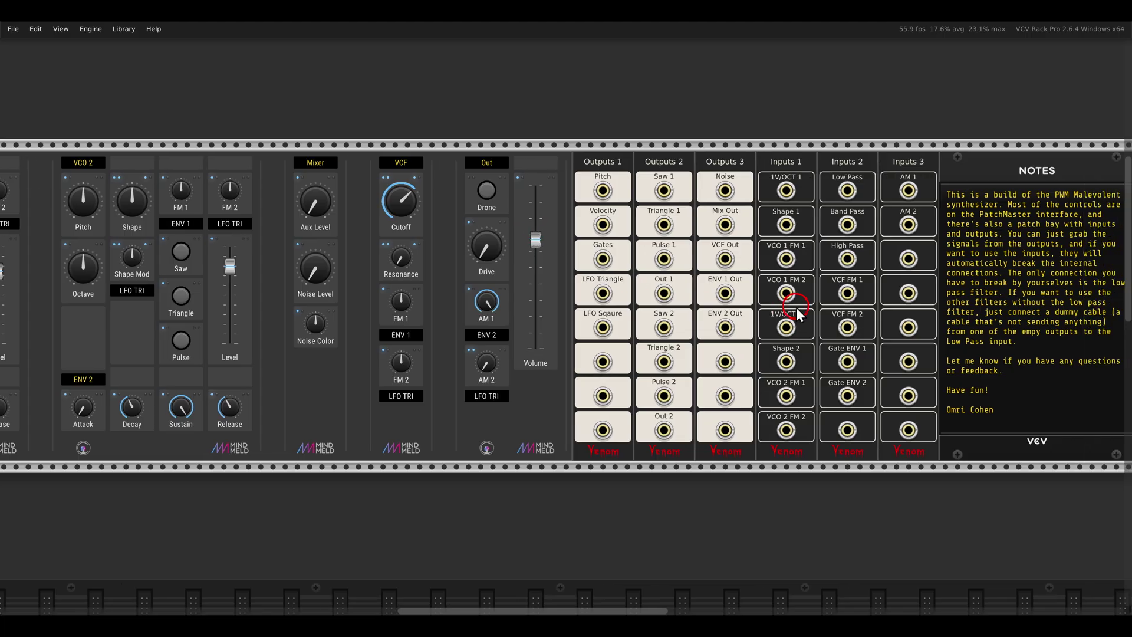
# Activate the Saw and Triangle waveforms on VCO 1 and the Triangle and Pulse waveforms on VCO 2.
pyautogui.hscroll(-14, 511, 311)
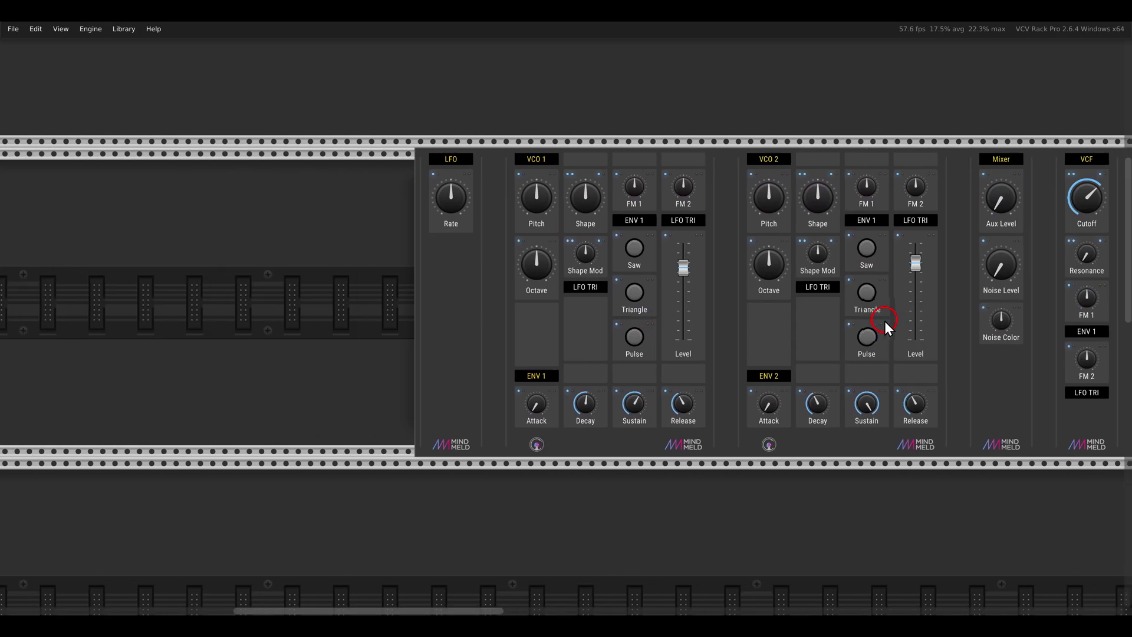
pyautogui.moveTo(885, 321); pyautogui.dragTo(724, 328)
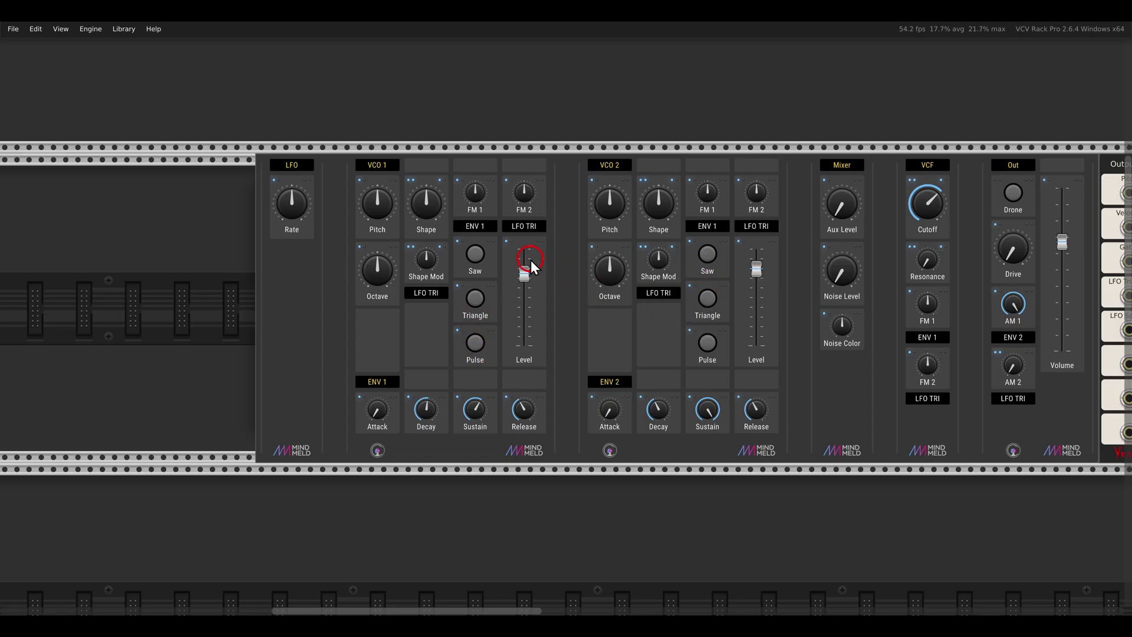
pyautogui.click(475, 254)
pyautogui.click(474, 298)
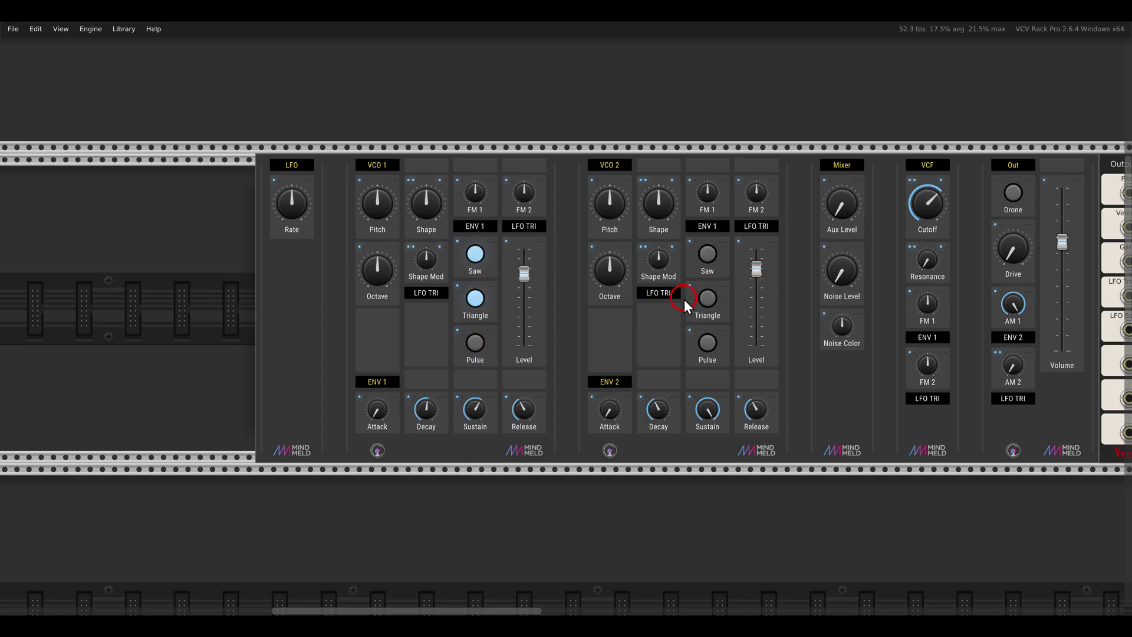
pyautogui.click(705, 296)
pyautogui.click(710, 345)
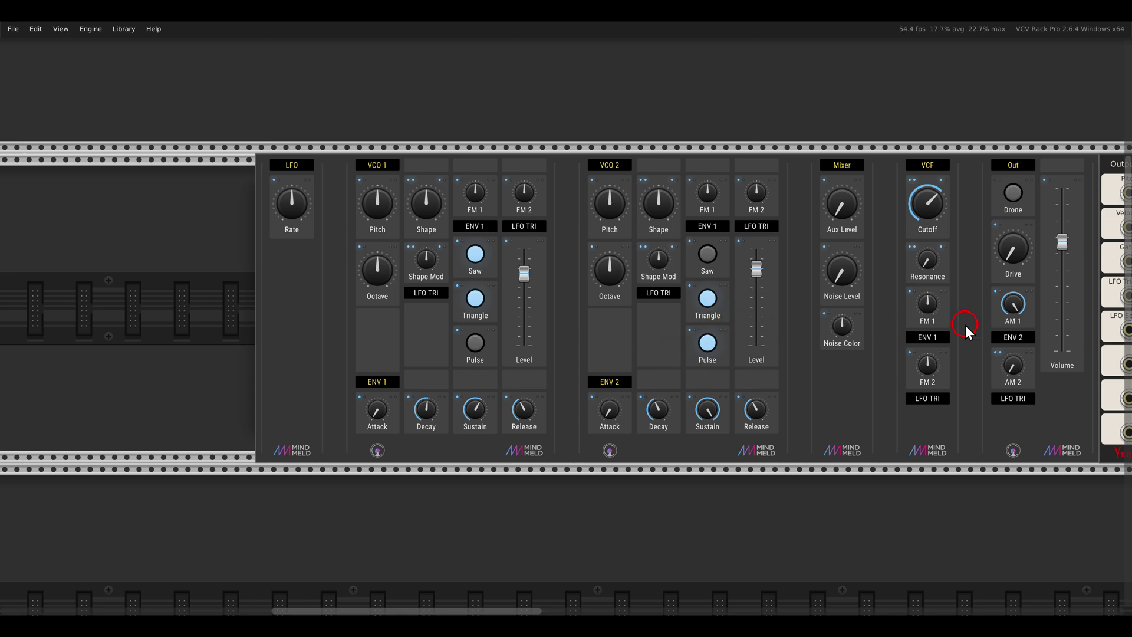
# Review the quick start guide beside the patch bay and the MIDI-CV module feeding the synthesiser.
pyautogui.moveTo(968, 324); pyautogui.dragTo(266, 319)
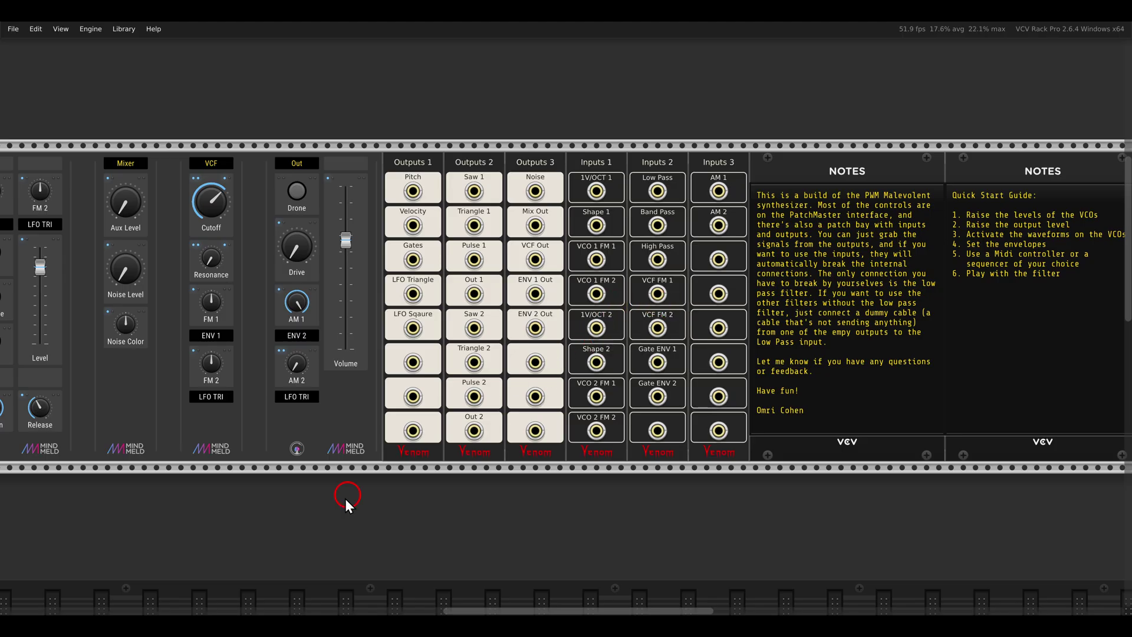
pyautogui.moveTo(313, 504); pyautogui.dragTo(770, 251)
pyautogui.scroll(-2, 581, 350)
pyautogui.moveTo(348, 438); pyautogui.dragTo(793, 207)
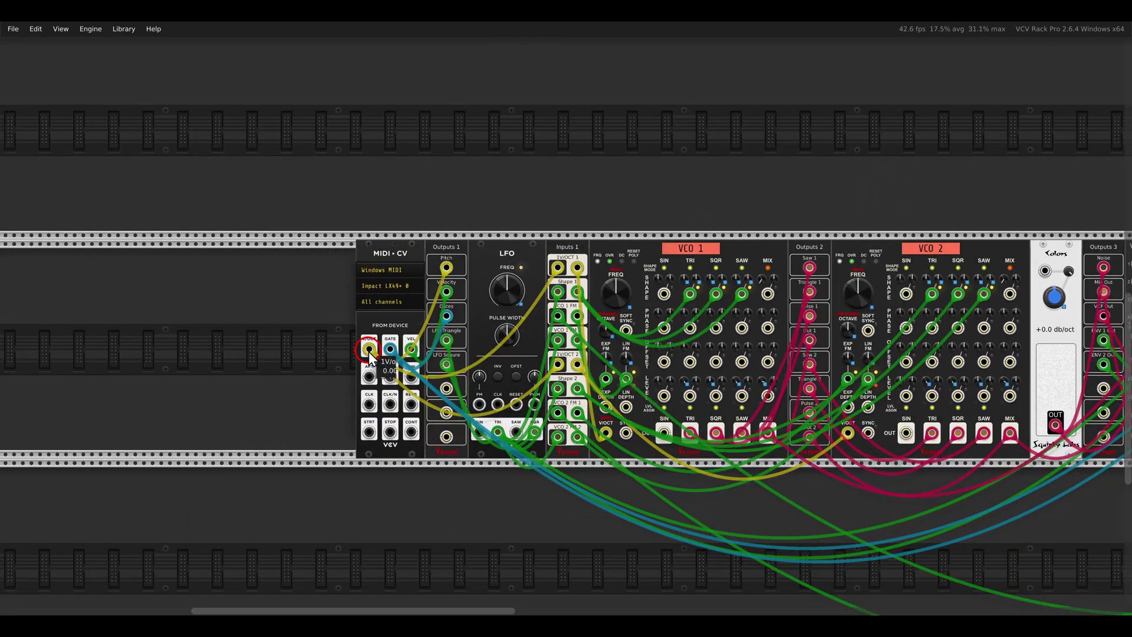
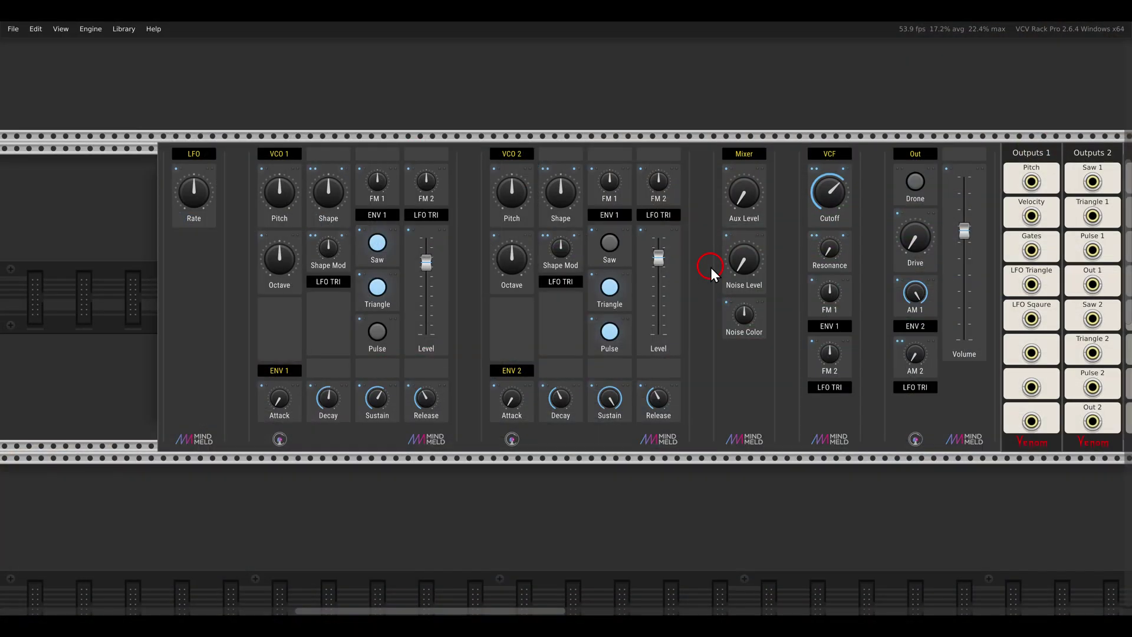
# Turn ENV 1's sustain down to minimum and lower the VCF cutoff.
pyautogui.moveTo(829, 193); pyautogui.dragTo(830, 139)
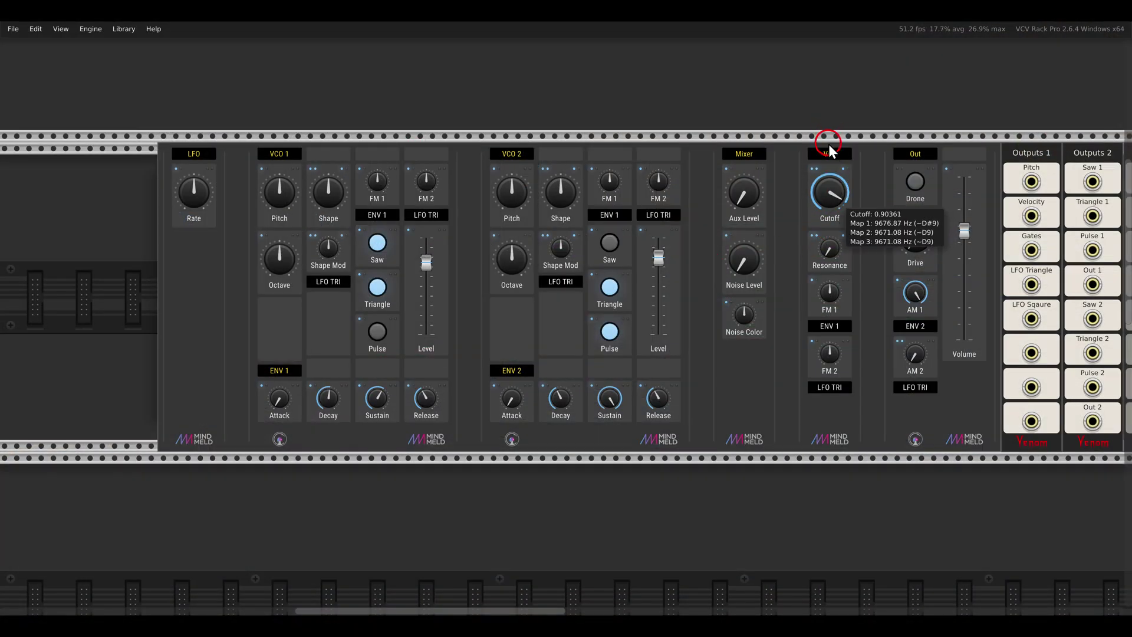
pyautogui.moveTo(379, 420); pyautogui.dragTo(423, 529)
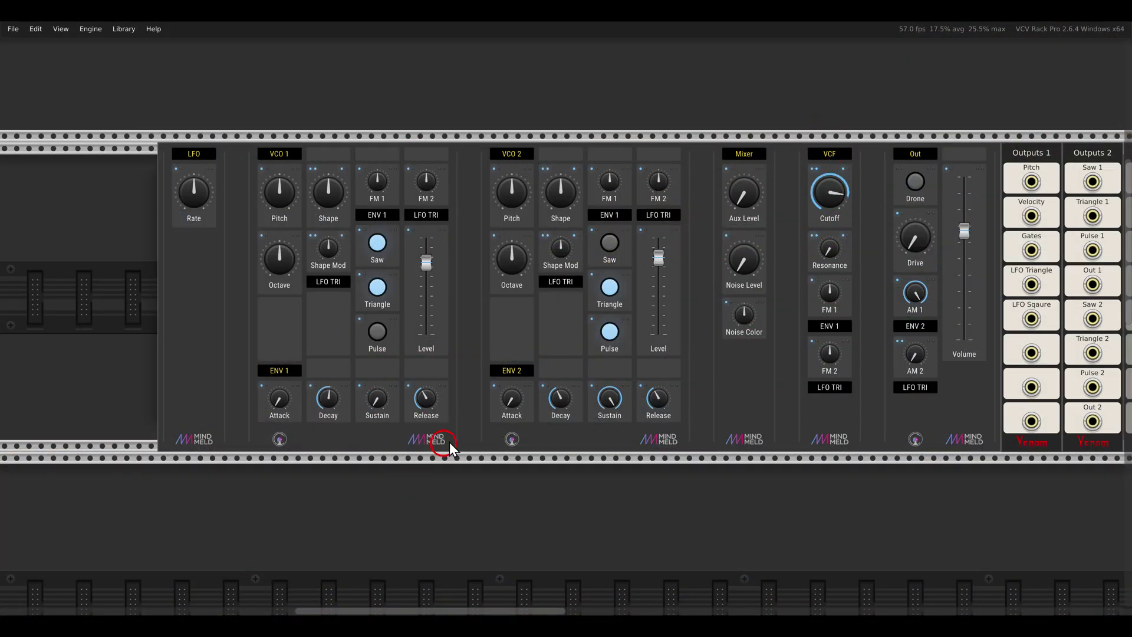
pyautogui.moveTo(841, 188); pyautogui.dragTo(837, 224)
# Raise the VCF's FM 1 amount from ENV 1 and lengthen ENV 1's attack.
pyautogui.scroll(5, 840, 312)
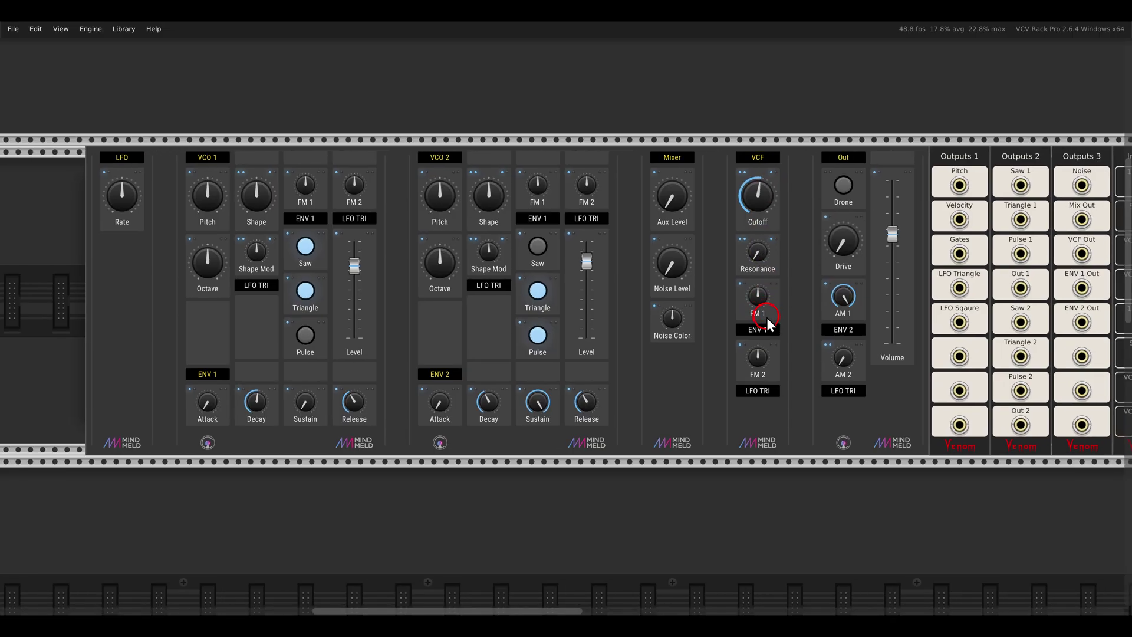
pyautogui.hscroll(1, 760, 314)
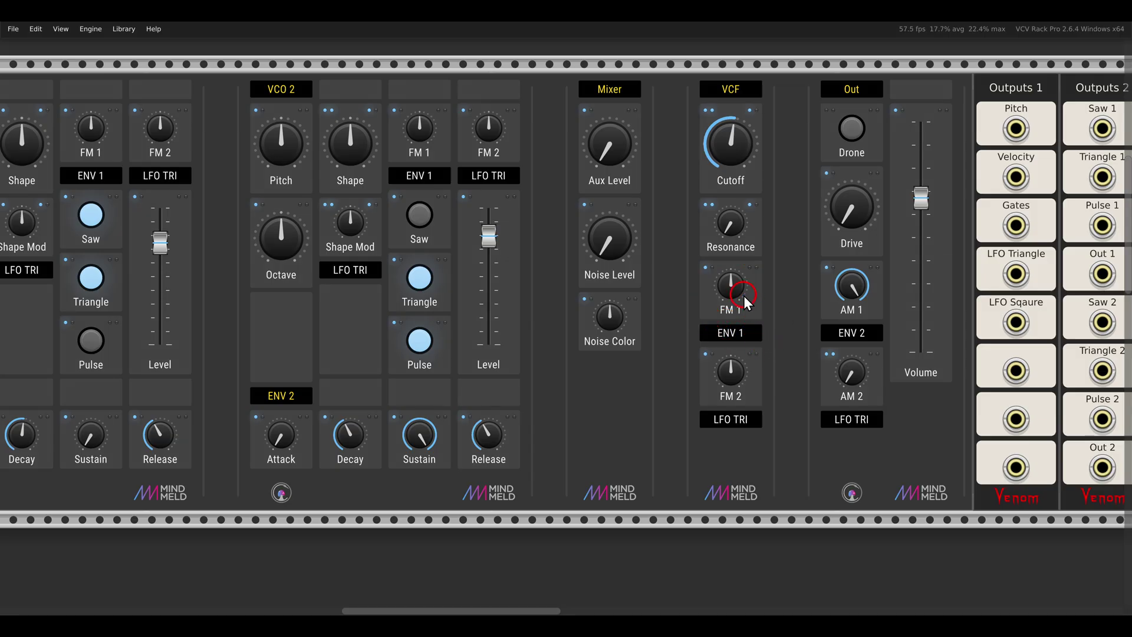
pyautogui.moveTo(740, 282); pyautogui.dragTo(737, 233)
pyautogui.hscroll(-5, 383, 387)
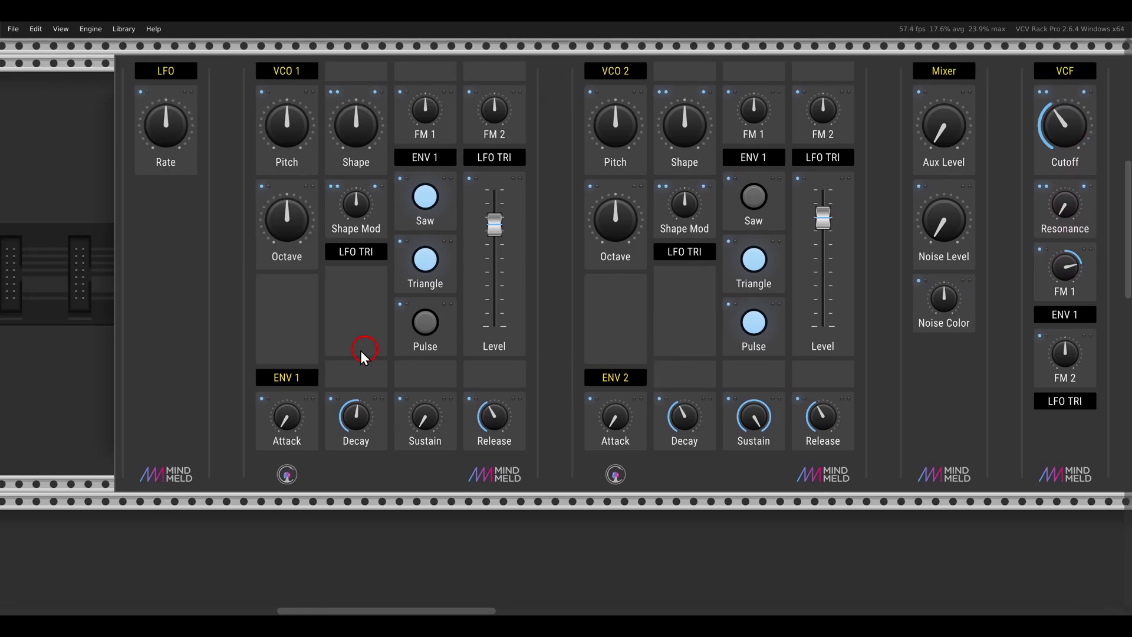
pyautogui.moveTo(287, 426); pyautogui.dragTo(265, 335)
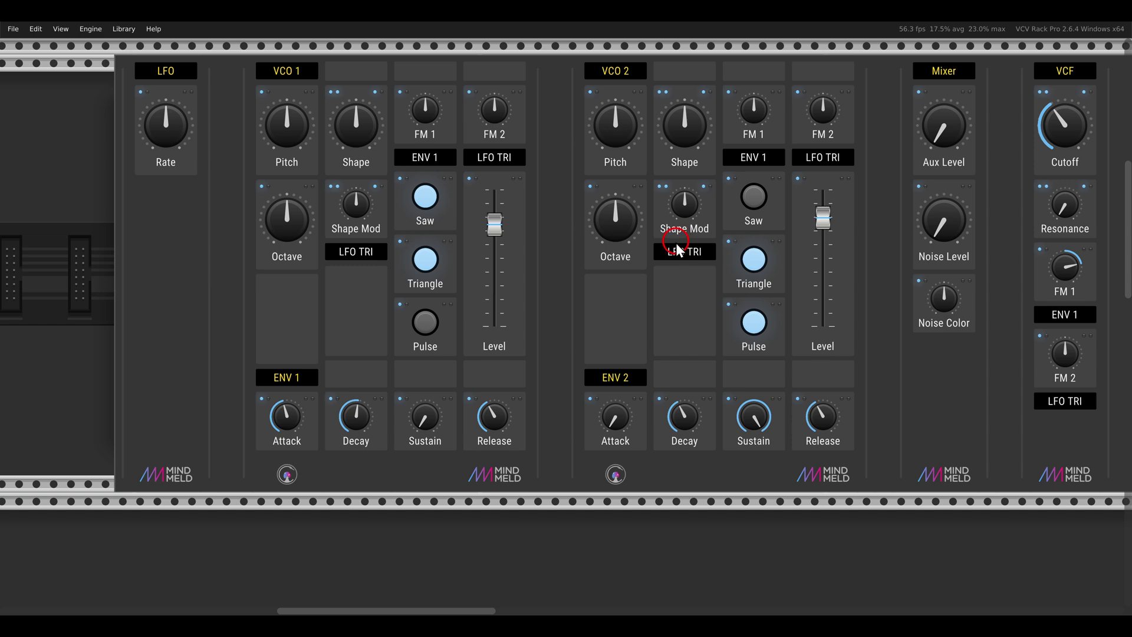
# Raise the Shape Mod amounts of VCO 2 and VCO 1 and slow the LFO rate slightly.
pyautogui.moveTo(685, 220)
pyautogui.moveTo(685, 219); pyautogui.dragTo(674, 170)
pyautogui.moveTo(190, 143); pyautogui.dragTo(179, 145)
pyautogui.moveTo(356, 203); pyautogui.dragTo(341, 182)
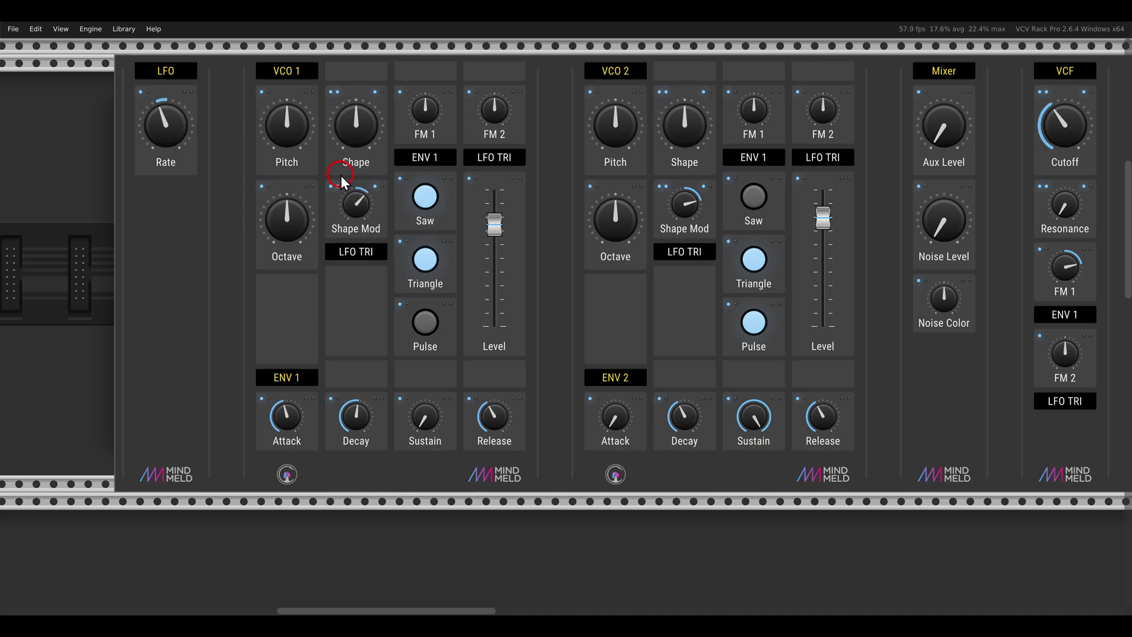
# Shift VCO 2 up to octave 1 and raise VCO 1's level to maximum.
pyautogui.moveTo(613, 218)
pyautogui.mouseDown()
pyautogui.moveTo(610, 201)
pyautogui.moveTo(608, 230)
pyautogui.mouseUp()
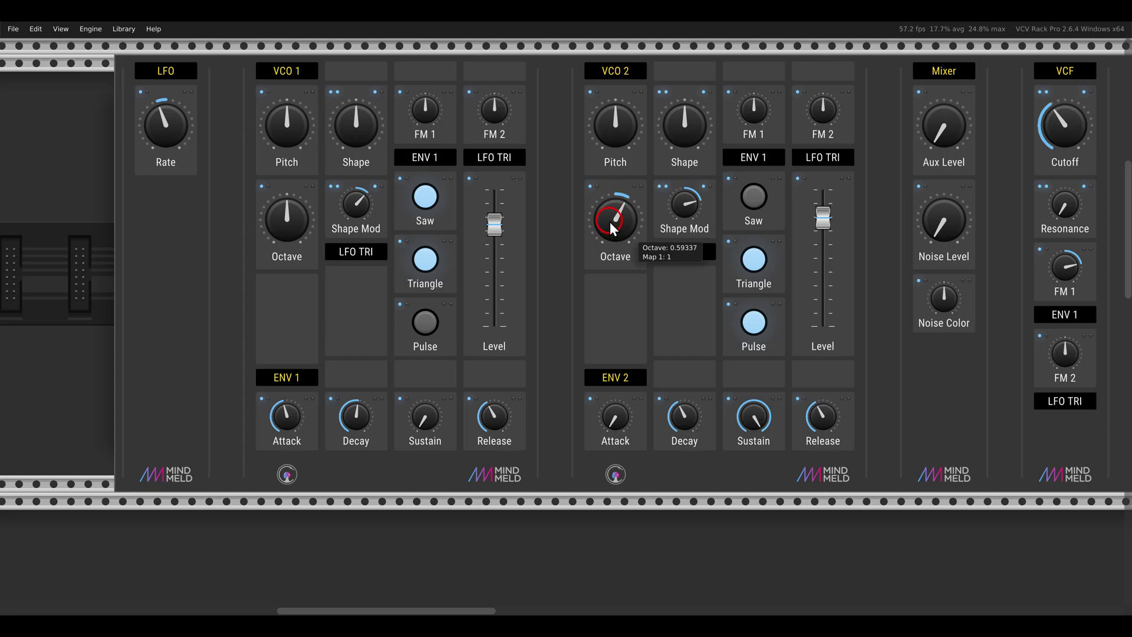
pyautogui.moveTo(822, 219); pyautogui.dragTo(413, 276)
pyautogui.moveTo(266, 250); pyautogui.dragTo(563, 261)
pyautogui.moveTo(393, 246); pyautogui.dragTo(375, 187)
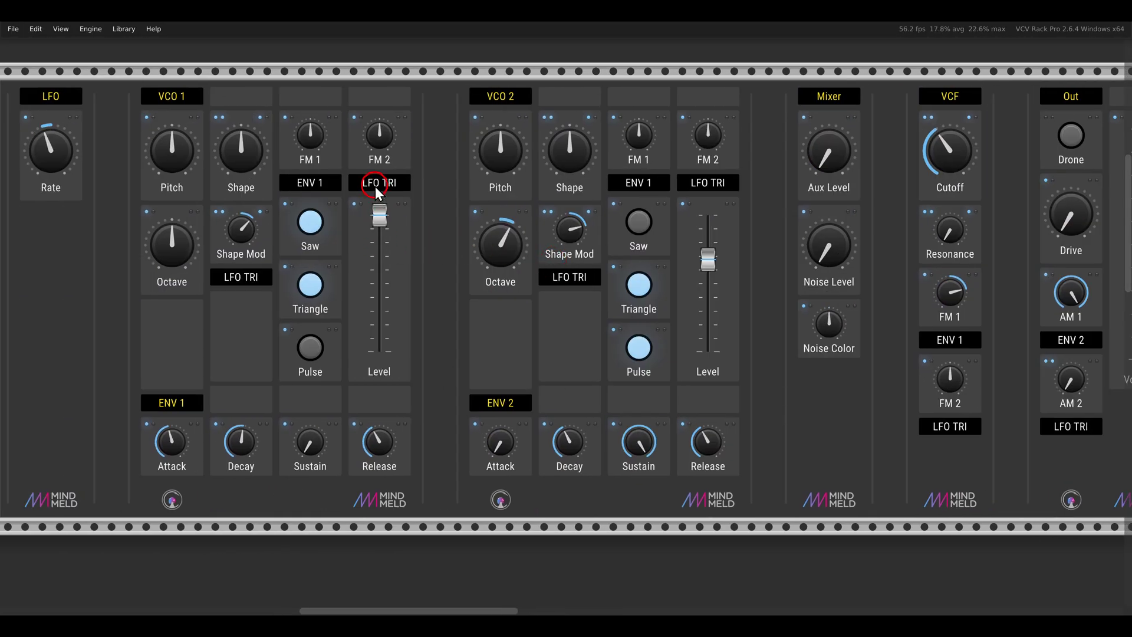
# Increase the VCF resonance and bring up the mixer's noise level, adjusting the cutoff slightly.
pyautogui.click(710, 289)
pyautogui.moveTo(777, 283); pyautogui.dragTo(513, 277)
pyautogui.moveTo(690, 150)
pyautogui.mouseDown()
pyautogui.moveTo(680, 128)
pyautogui.moveTo(688, 76)
pyautogui.moveTo(696, 147)
pyautogui.mouseUp()
pyautogui.moveTo(688, 222); pyautogui.dragTo(667, 138)
pyautogui.click(575, 208)
pyautogui.moveTo(569, 237); pyautogui.dragTo(562, 155)
pyautogui.click(754, 223)
pyautogui.moveTo(806, 247); pyautogui.dragTo(601, 259)
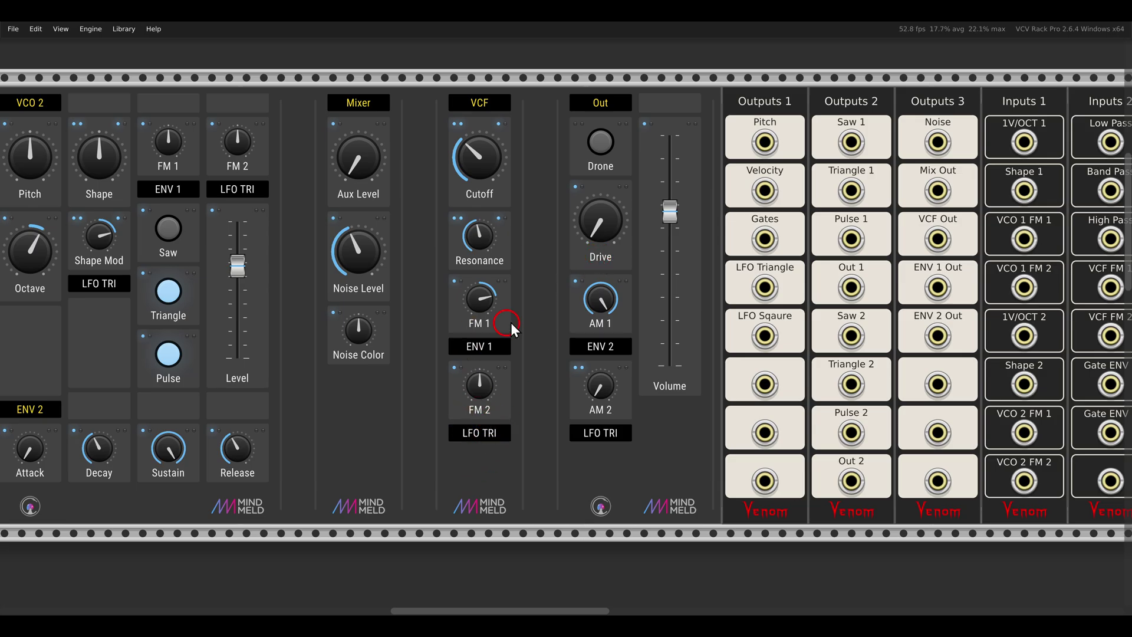
pyautogui.moveTo(676, 293); pyautogui.dragTo(620, 295)
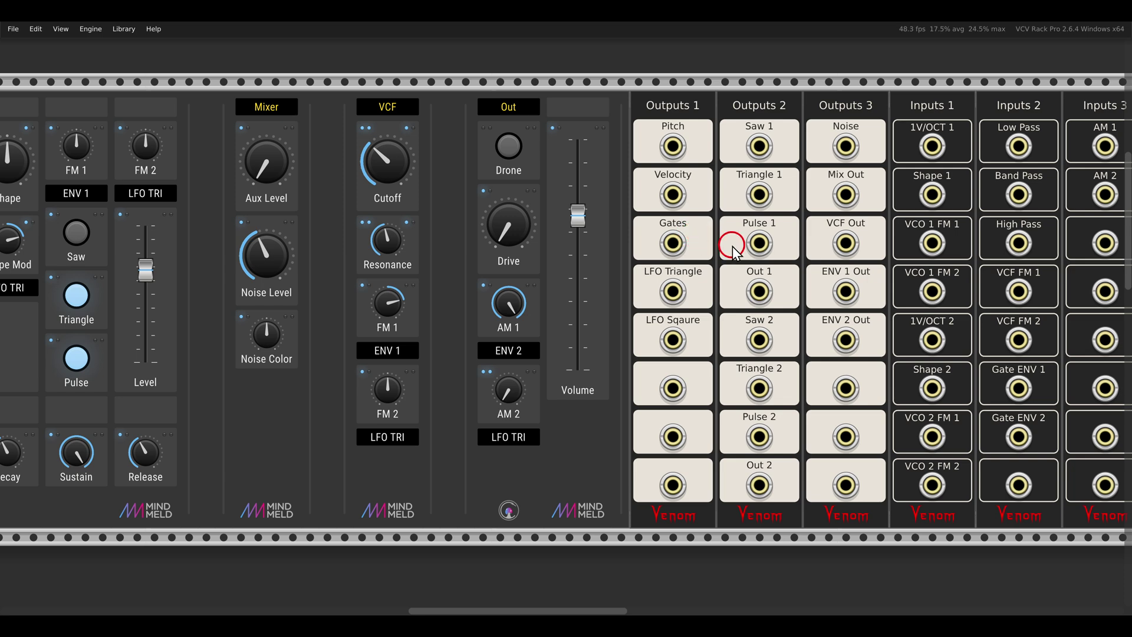
# Patch the Noise output to the VCF FM 2 input in the patch bay and colour the cable green.
pyautogui.moveTo(731, 245); pyautogui.dragTo(649, 254)
pyautogui.click(762, 152)
pyautogui.moveTo(762, 152); pyautogui.dragTo(936, 345)
pyautogui.click(730, 376)
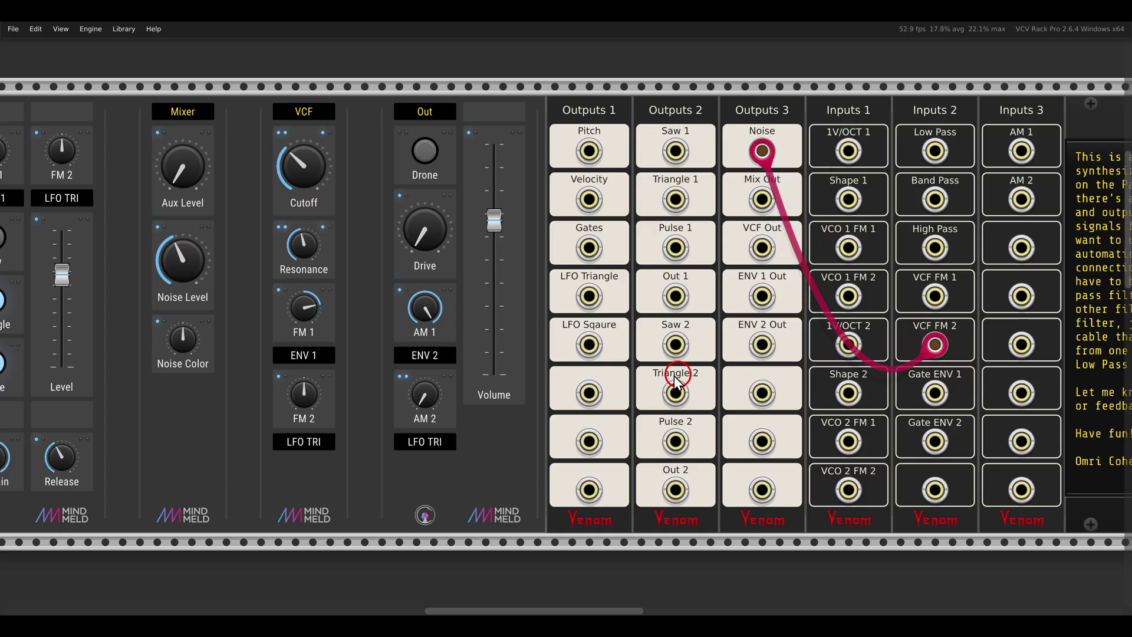
pyautogui.press('c')
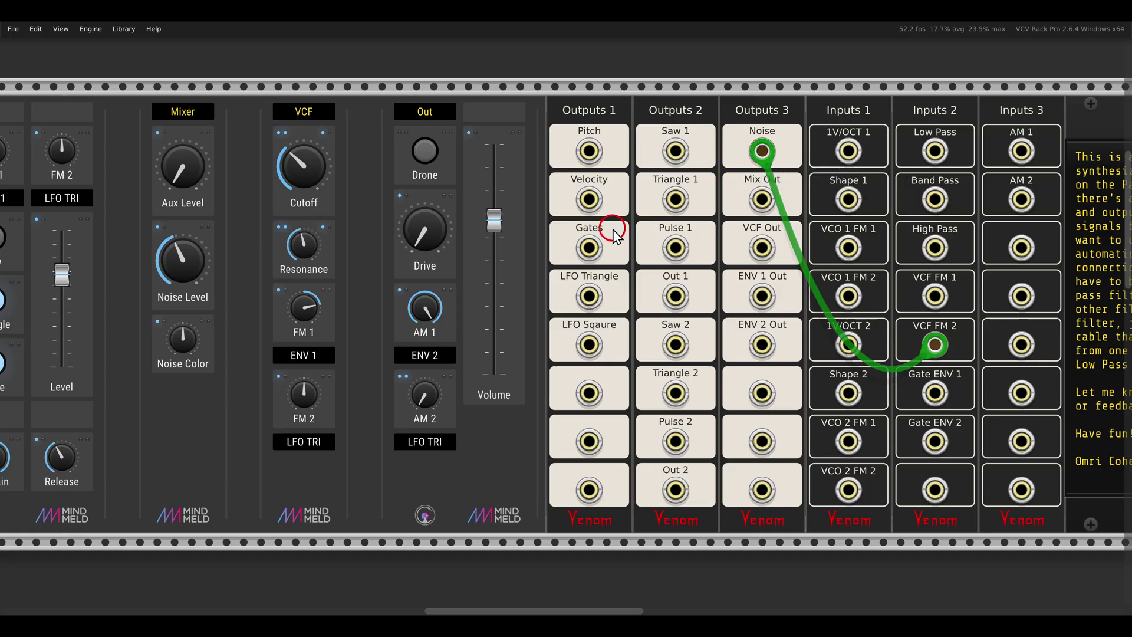
# Raise the VCF's FM 2 amount and open the filter cutoff.
pyautogui.moveTo(613, 228); pyautogui.dragTo(804, 223)
pyautogui.moveTo(494, 389); pyautogui.dragTo(480, 288)
pyautogui.click(466, 253)
pyautogui.moveTo(491, 195); pyautogui.dragTo(484, 139)
# Adjust the mixer's noise level and turn the noise color down.
pyautogui.moveTo(374, 260)
pyautogui.mouseDown()
pyautogui.moveTo(374, 229)
pyautogui.moveTo(380, 279)
pyautogui.mouseUp()
pyautogui.click(375, 338)
pyautogui.moveTo(375, 332); pyautogui.dragTo(391, 383)
# Reduce the VCF's FM 2 amount and set the cutoff to about 0.458.
pyautogui.moveTo(495, 392); pyautogui.dragTo(503, 448)
pyautogui.moveTo(495, 164); pyautogui.dragTo(497, 189)
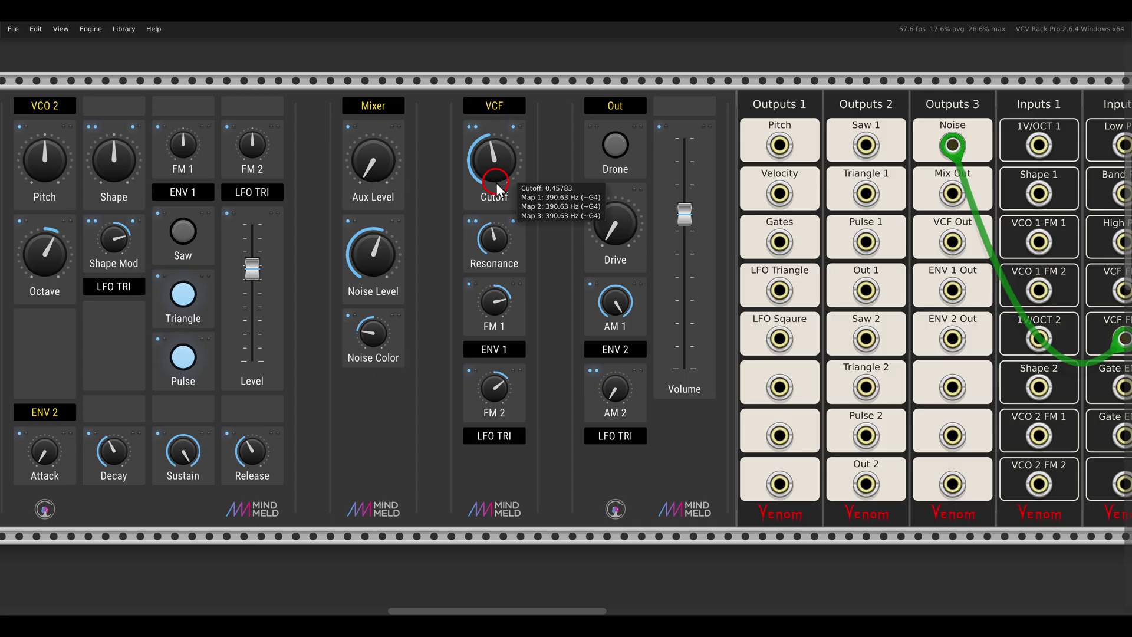
pyautogui.moveTo(497, 189); pyautogui.dragTo(498, 190)
# Increase the output drive and the VCF resonance, lowering the output volume to compensate.
pyautogui.moveTo(684, 215); pyautogui.dragTo(683, 243)
pyautogui.moveTo(615, 224); pyautogui.dragTo(614, 138)
pyautogui.moveTo(673, 267); pyautogui.dragTo(684, 310)
pyautogui.moveTo(484, 225); pyautogui.dragTo(480, 201)
pyautogui.moveTo(611, 218); pyautogui.dragTo(614, 176)
pyautogui.moveTo(683, 310); pyautogui.dragTo(682, 324)
# Try different AM 1 and AM 2 amounts in the output section, returning AM 1 to maximum and AM 2 to minimum.
pyautogui.moveTo(614, 388); pyautogui.dragTo(614, 348)
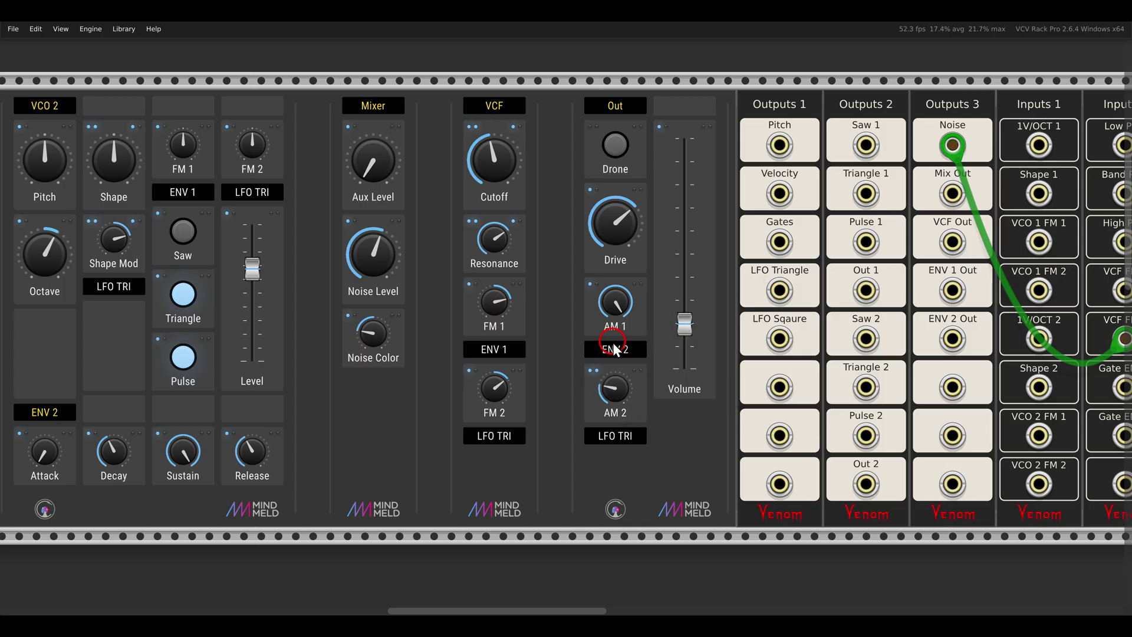
pyautogui.moveTo(618, 303); pyautogui.dragTo(614, 357)
pyautogui.moveTo(615, 303); pyautogui.dragTo(613, 294)
pyautogui.moveTo(617, 375); pyautogui.dragTo(614, 476)
pyautogui.moveTo(614, 299); pyautogui.dragTo(602, 258)
# Trim the output volume down slightly.
pyautogui.moveTo(684, 325)
pyautogui.mouseDown()
pyautogui.moveTo(688, 345)
pyautogui.moveTo(685, 335)
pyautogui.mouseUp()
pyautogui.hscroll(-4, 549, 280)
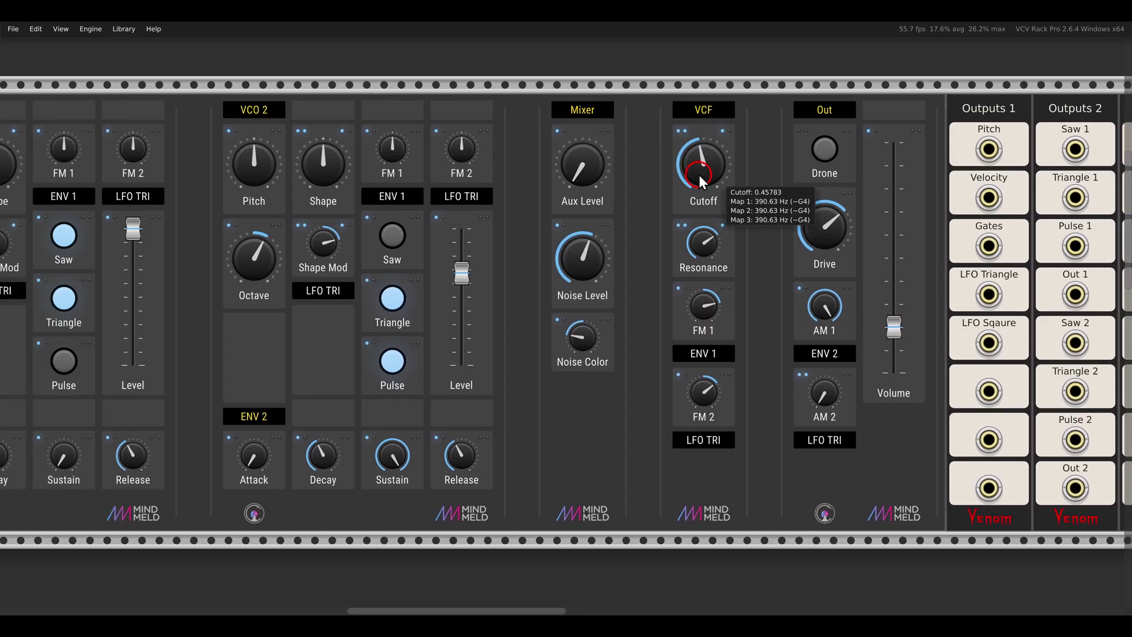
# Switch VCO 2's waveform mix to saw and pulse by turning triangle off and saw on.
pyautogui.moveTo(636, 210); pyautogui.dragTo(825, 217)
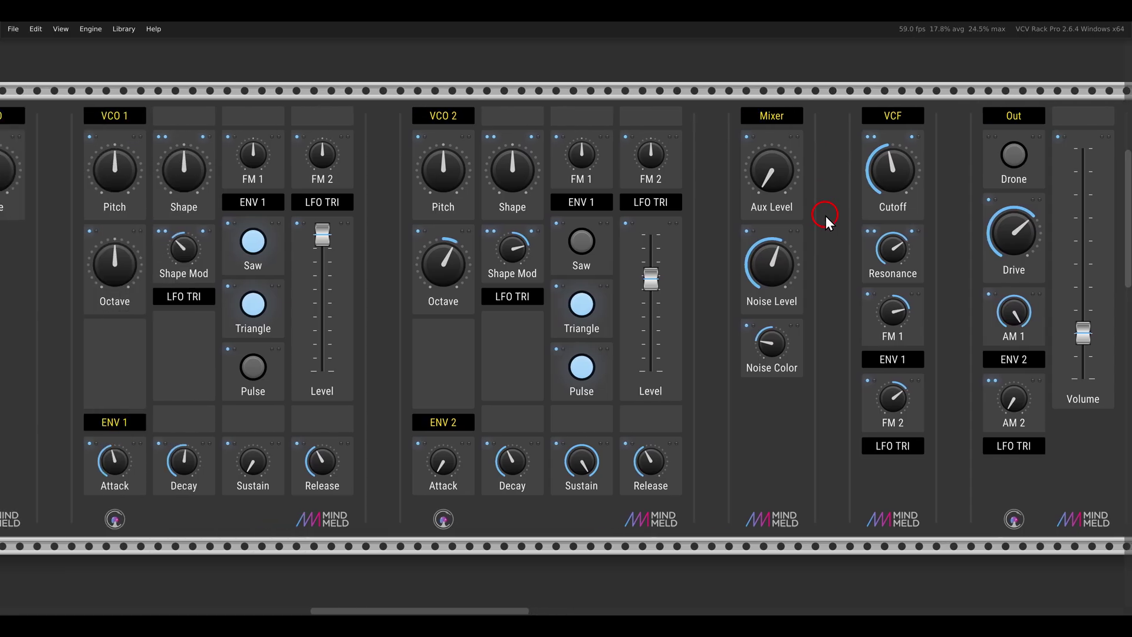
pyautogui.click(581, 302)
pyautogui.click(581, 242)
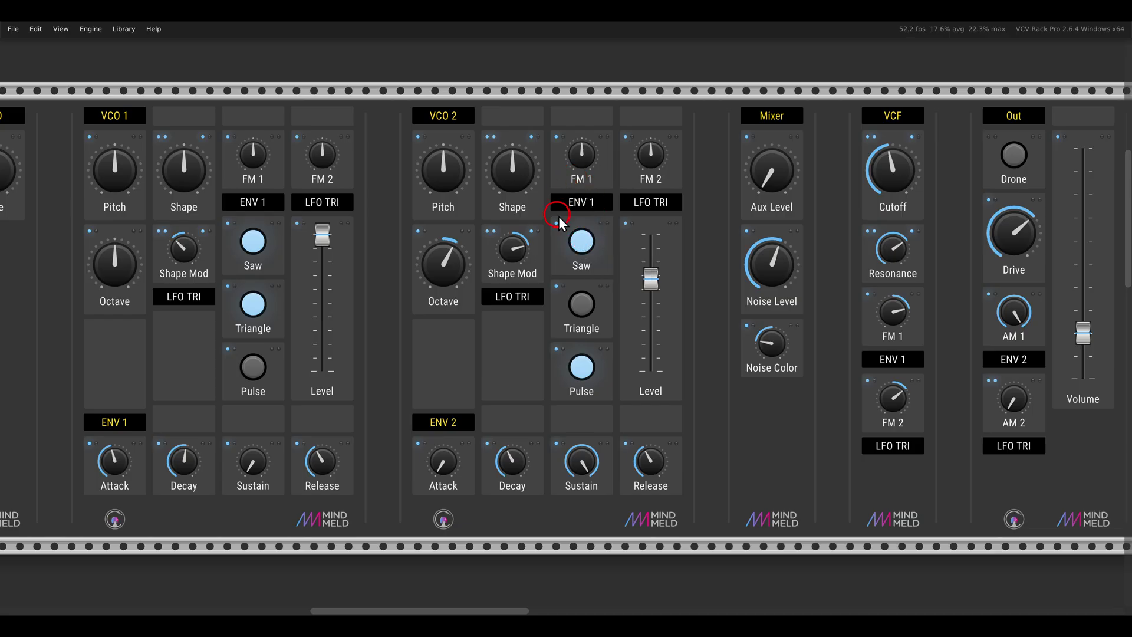
# Shorten ENV 1's decay and release, and raise VCO 1's FM 1 amount to about 0.584.
pyautogui.moveTo(551, 211); pyautogui.dragTo(747, 217)
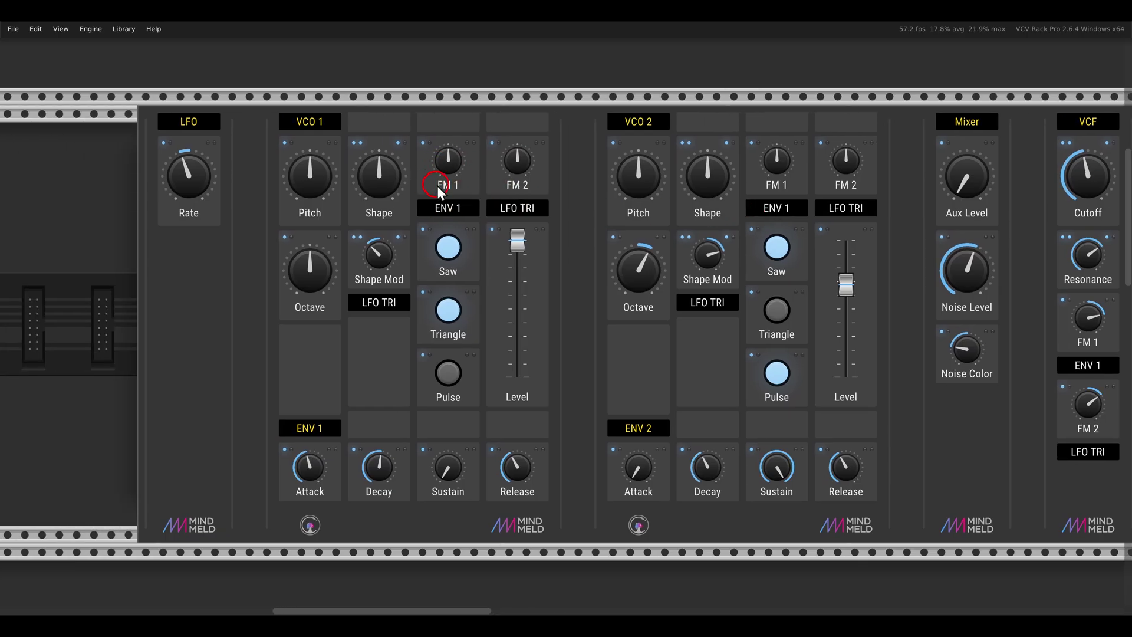
pyautogui.moveTo(445, 172); pyautogui.dragTo(448, 159)
pyautogui.moveTo(372, 448); pyautogui.dragTo(396, 511)
pyautogui.moveTo(523, 494); pyautogui.dragTo(511, 467)
pyautogui.moveTo(449, 177)
pyautogui.mouseDown()
pyautogui.moveTo(450, 159)
pyautogui.moveTo(448, 168)
pyautogui.mouseUp()
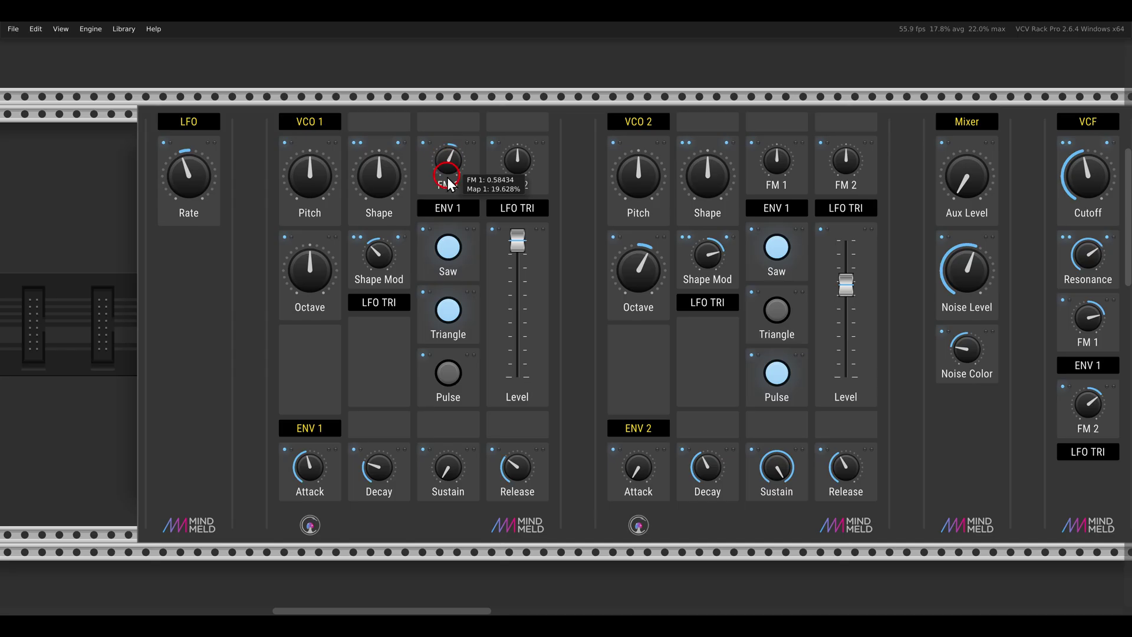
# Set ENV 1's attack to minimum with a slightly longer decay, and reset VCO 1's FM 1 to its centre position.
pyautogui.moveTo(312, 436); pyautogui.dragTo(384, 435)
pyautogui.click(370, 482)
pyautogui.moveTo(448, 177)
pyautogui.mouseDown()
pyautogui.moveTo(470, 218)
pyautogui.moveTo(447, 148)
pyautogui.moveTo(448, 165)
pyautogui.mouseUp()
pyautogui.doubleClick(449, 170)
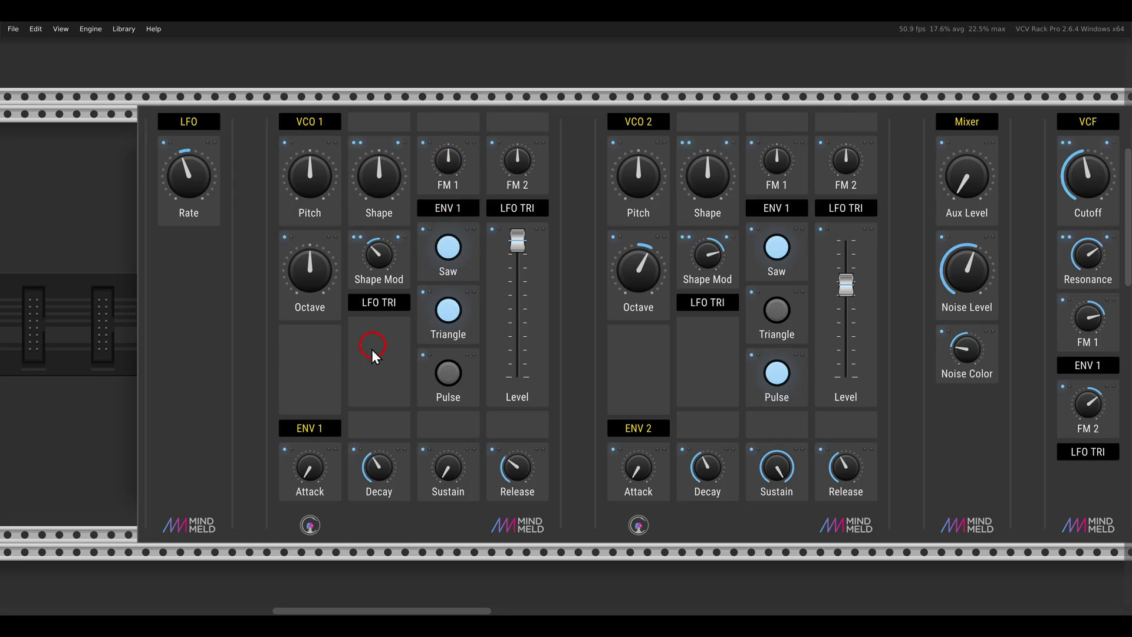
# Raise ENV 1's attack to about 0.554, lengthen its decay, and lower VCO 1's octave.
pyautogui.moveTo(319, 466); pyautogui.dragTo(303, 352)
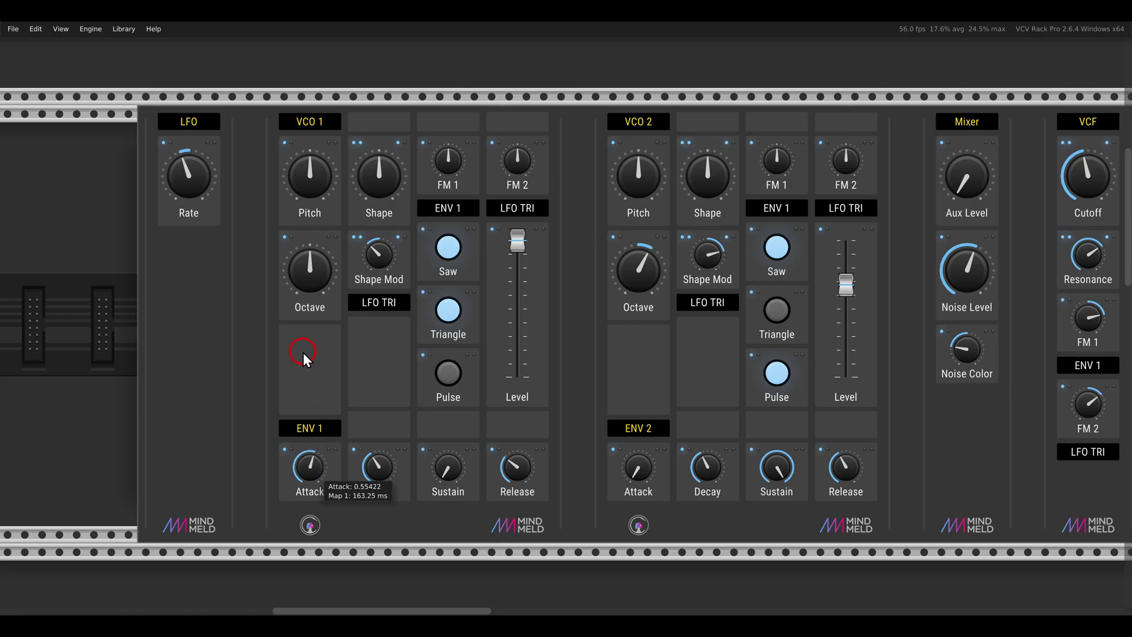
pyautogui.moveTo(379, 464); pyautogui.dragTo(377, 430)
pyautogui.moveTo(305, 275); pyautogui.dragTo(304, 306)
# Raise the wet level on the Plateau reverb at the end of the module chain.
pyautogui.moveTo(732, 313); pyautogui.dragTo(284, 318)
pyautogui.moveTo(676, 298); pyautogui.dragTo(556, 307)
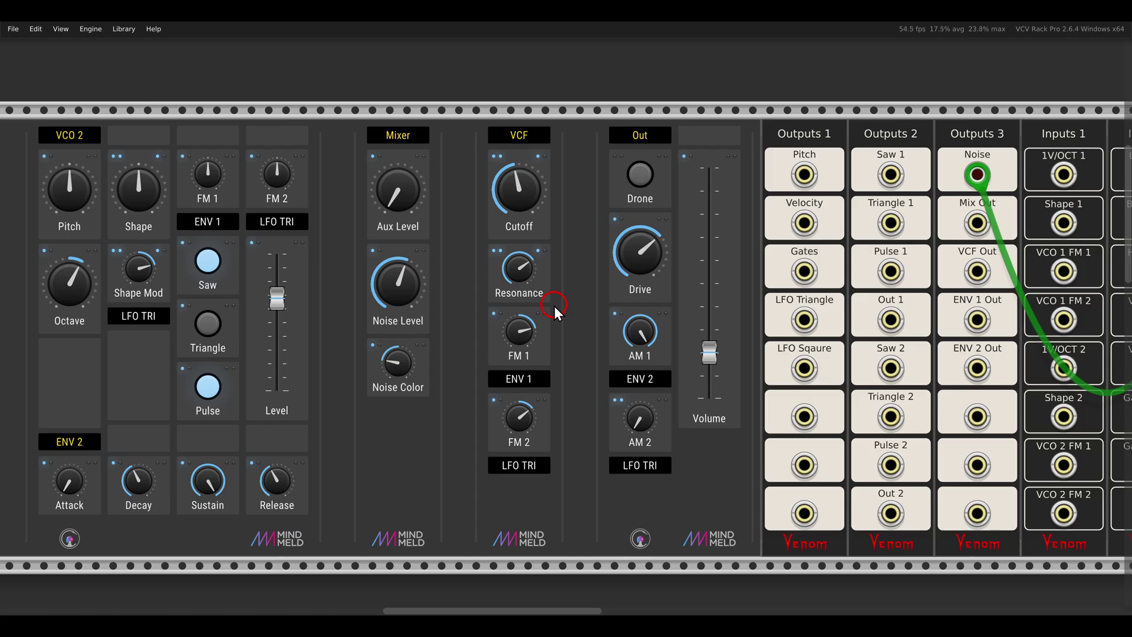
pyautogui.scroll(-4, 568, 309)
pyautogui.moveTo(779, 493); pyautogui.dragTo(441, 203)
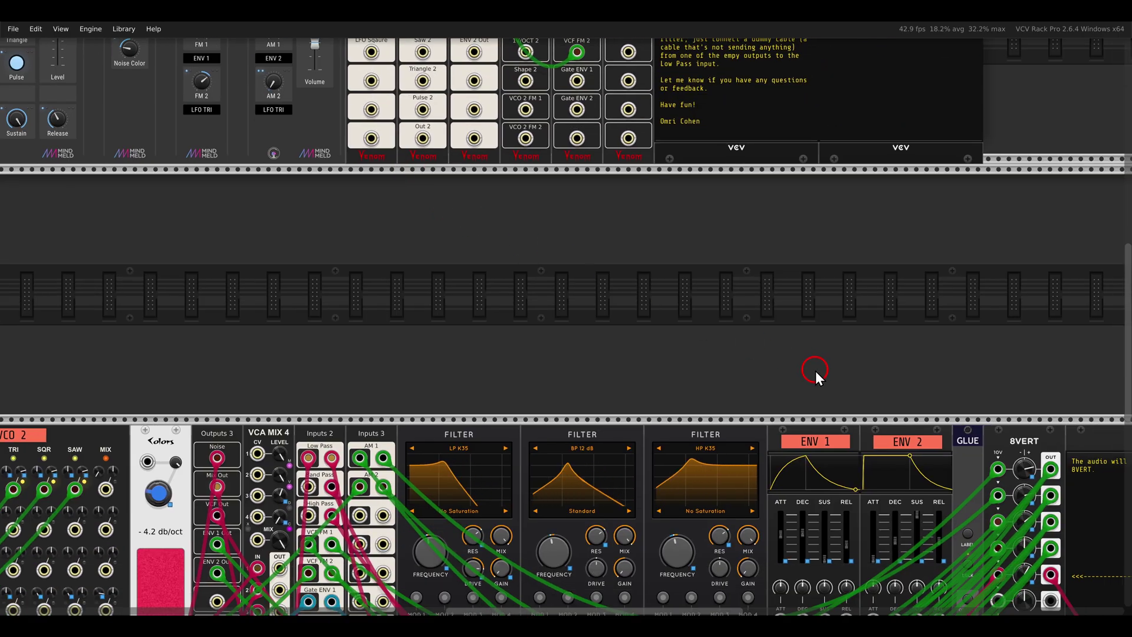
pyautogui.scroll(-1, 816, 370)
pyautogui.moveTo(816, 370); pyautogui.dragTo(575, 153)
pyautogui.moveTo(943, 153); pyautogui.dragTo(530, 151)
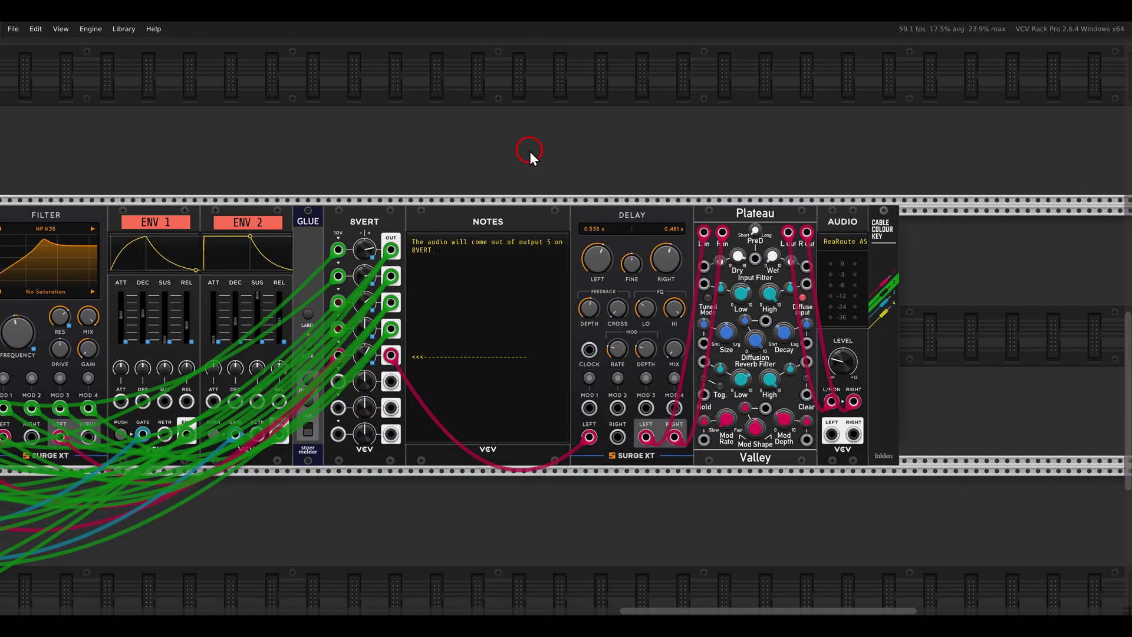
pyautogui.moveTo(777, 255); pyautogui.dragTo(768, 218)
# Select the whole row of patched synth modules and move it far up and away from the PatchMaster interface and patch bay.
pyautogui.moveTo(302, 126); pyautogui.dragTo(776, 429)
pyautogui.moveTo(506, 268); pyautogui.dragTo(897, 414)
pyautogui.moveTo(519, 402); pyautogui.dragTo(802, 424)
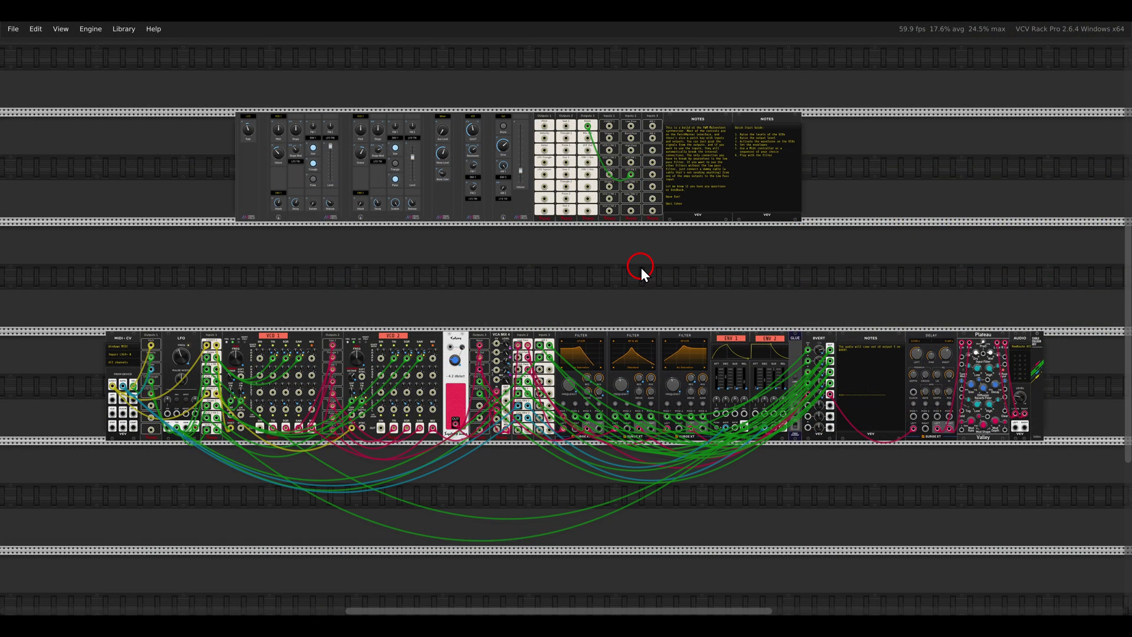
pyautogui.moveTo(590, 283); pyautogui.dragTo(645, 214)
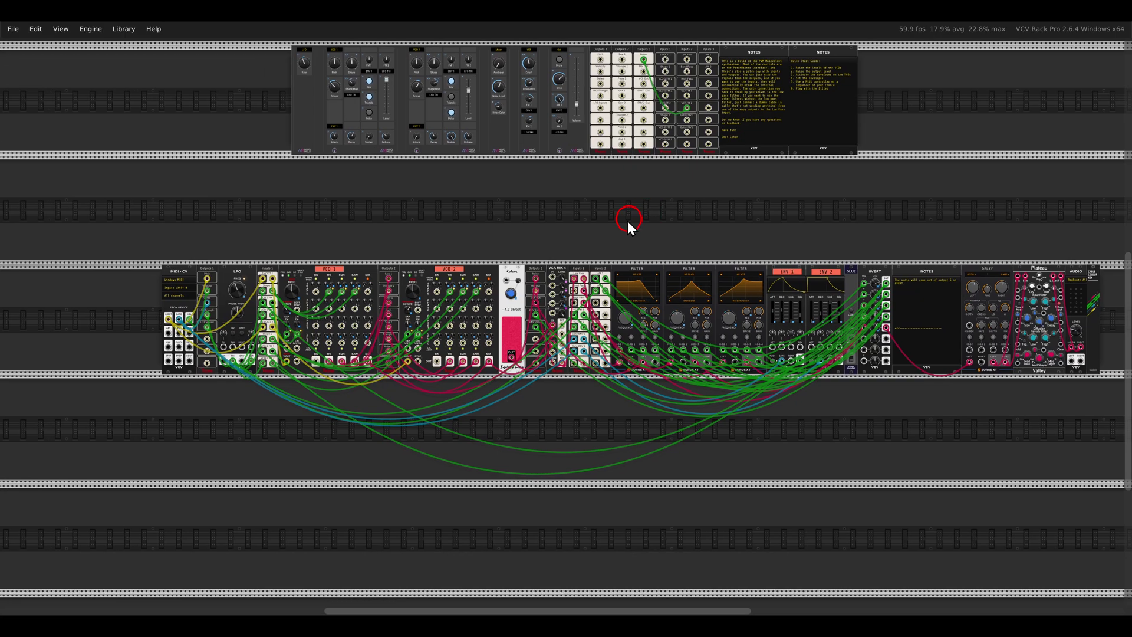
pyautogui.moveTo(112, 227); pyautogui.dragTo(911, 437)
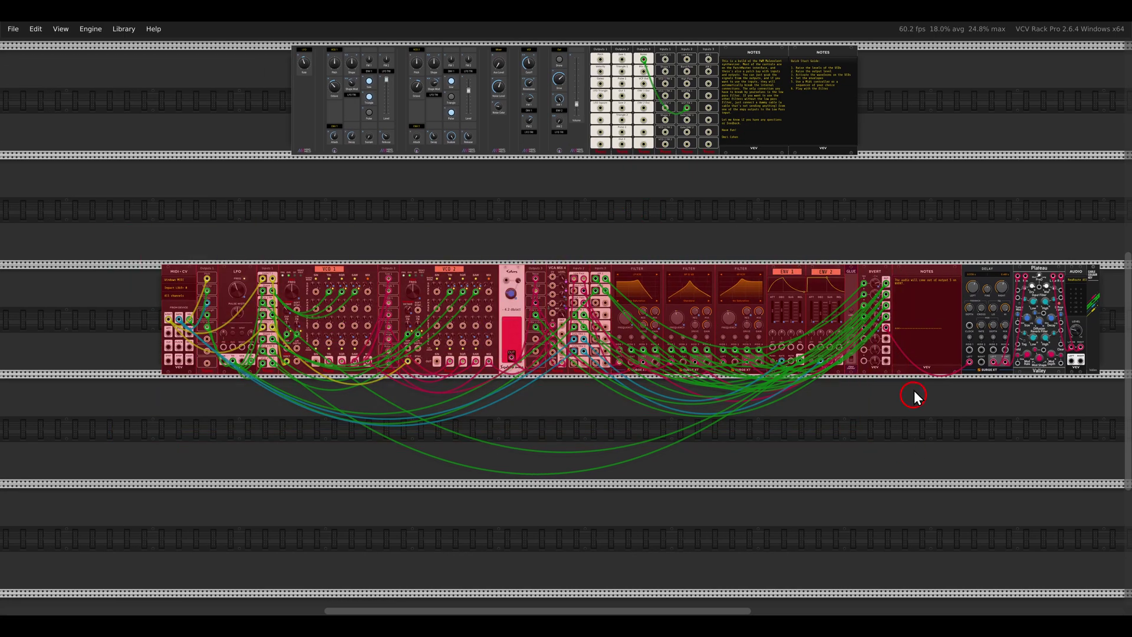
pyautogui.scroll(-4, 895, 320)
pyautogui.moveTo(899, 320); pyautogui.dragTo(315, 145)
pyautogui.click(499, 378)
pyautogui.moveTo(860, 493); pyautogui.dragTo(319, 365)
pyautogui.scroll(5, 607, 342)
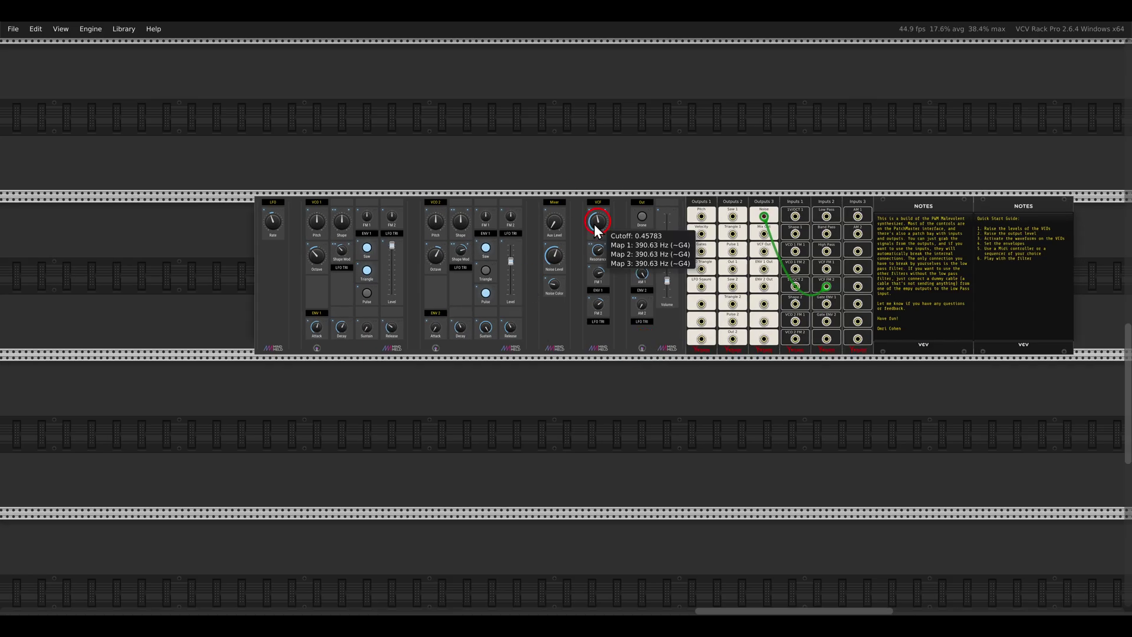
pyautogui.scroll(3, 758, 345)
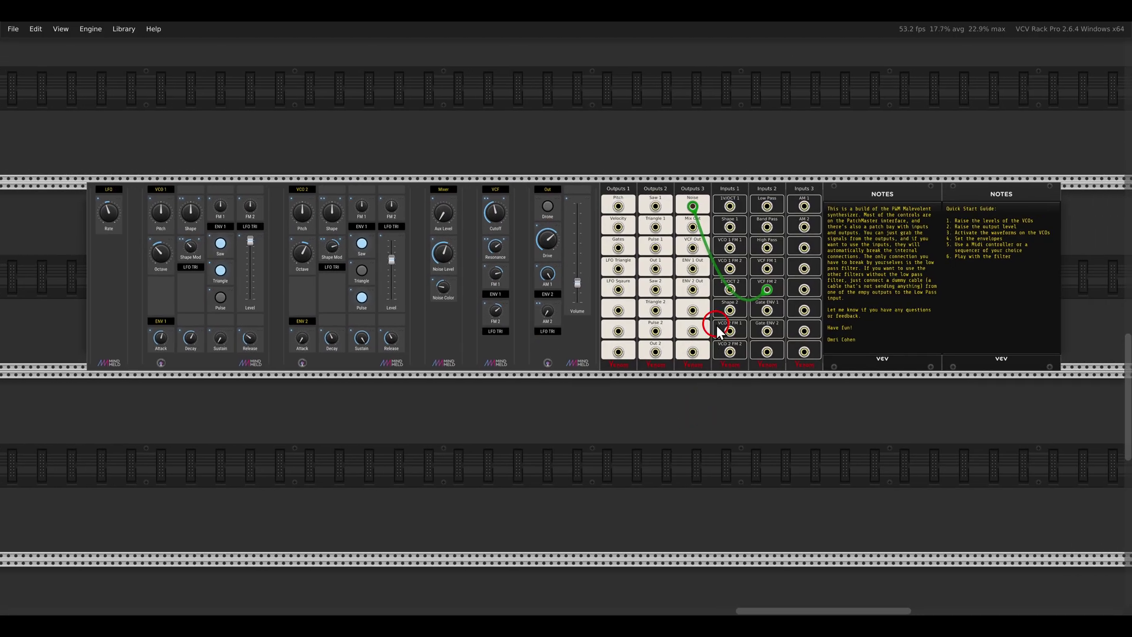
pyautogui.click(689, 141)
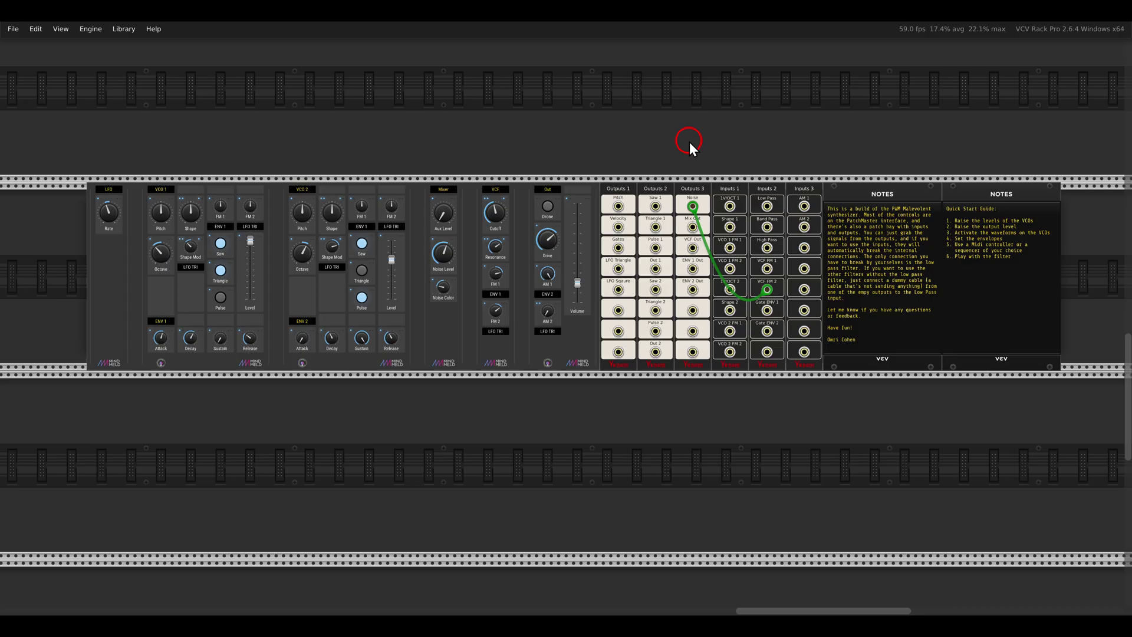